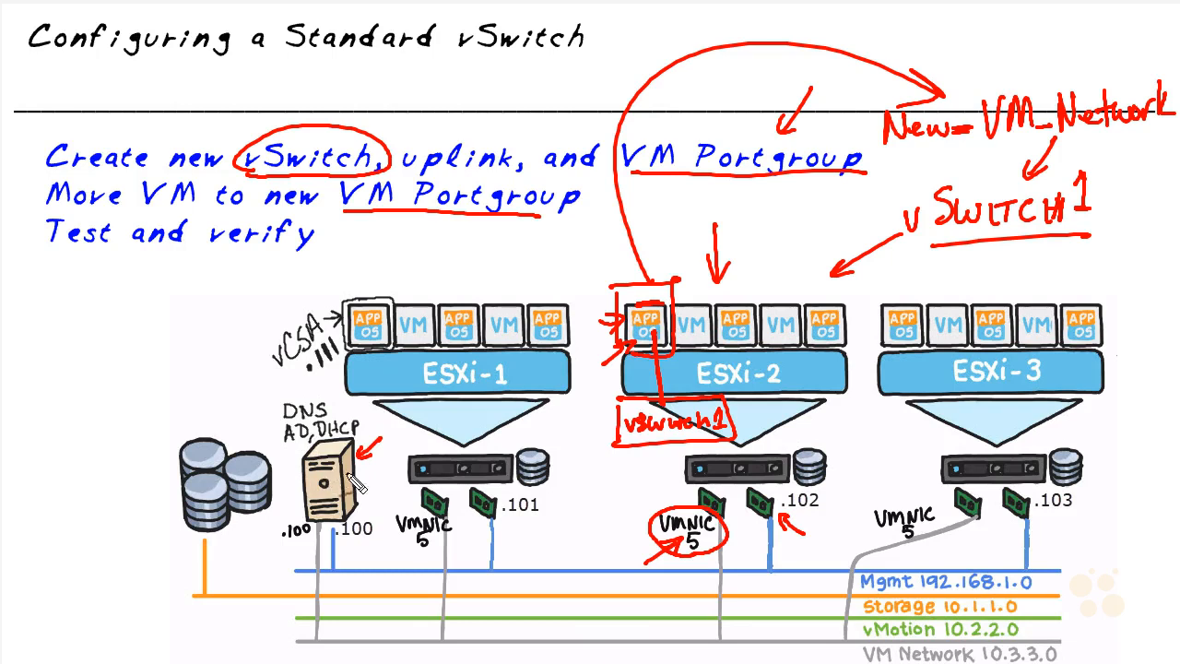
mouse_move(255, 398)
mouse_down()
mouse_move(287, 399)
mouse_move(337, 374)
mouse_up()
mouse_move(227, 378)
mouse_down()
mouse_move(258, 376)
mouse_move(267, 356)
mouse_up()
drag(259, 357, 262, 371)
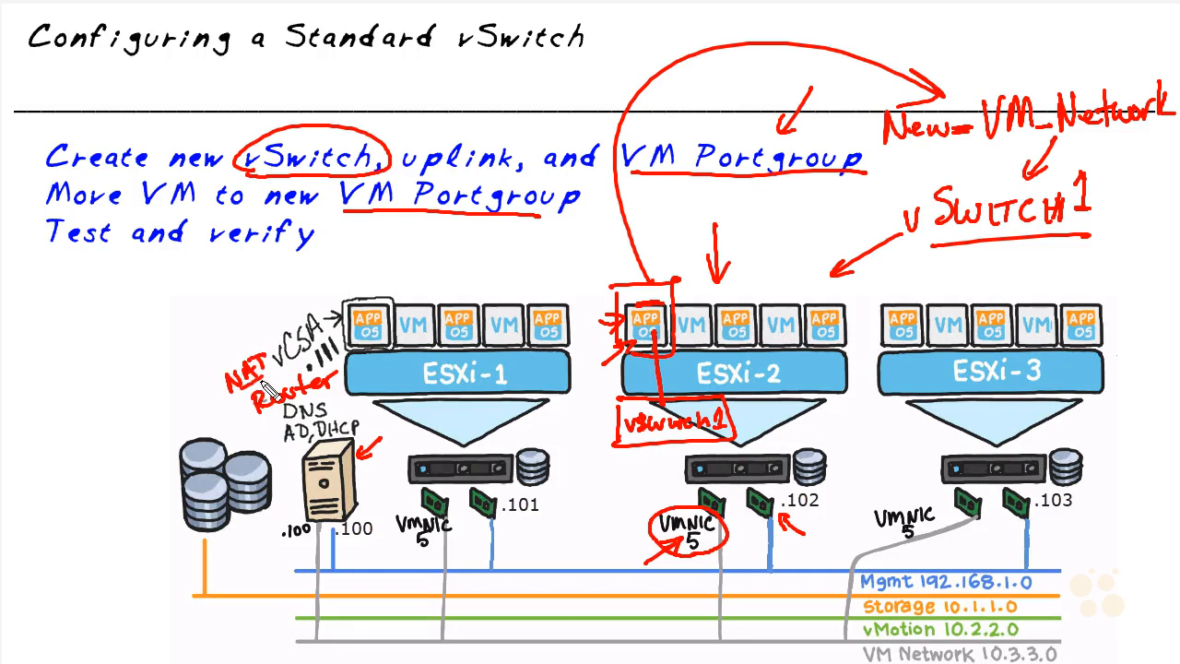
drag(246, 638, 280, 636)
drag(268, 631, 271, 643)
mouse_move(610, 253)
mouse_down()
mouse_move(631, 280)
mouse_move(619, 278)
mouse_up()
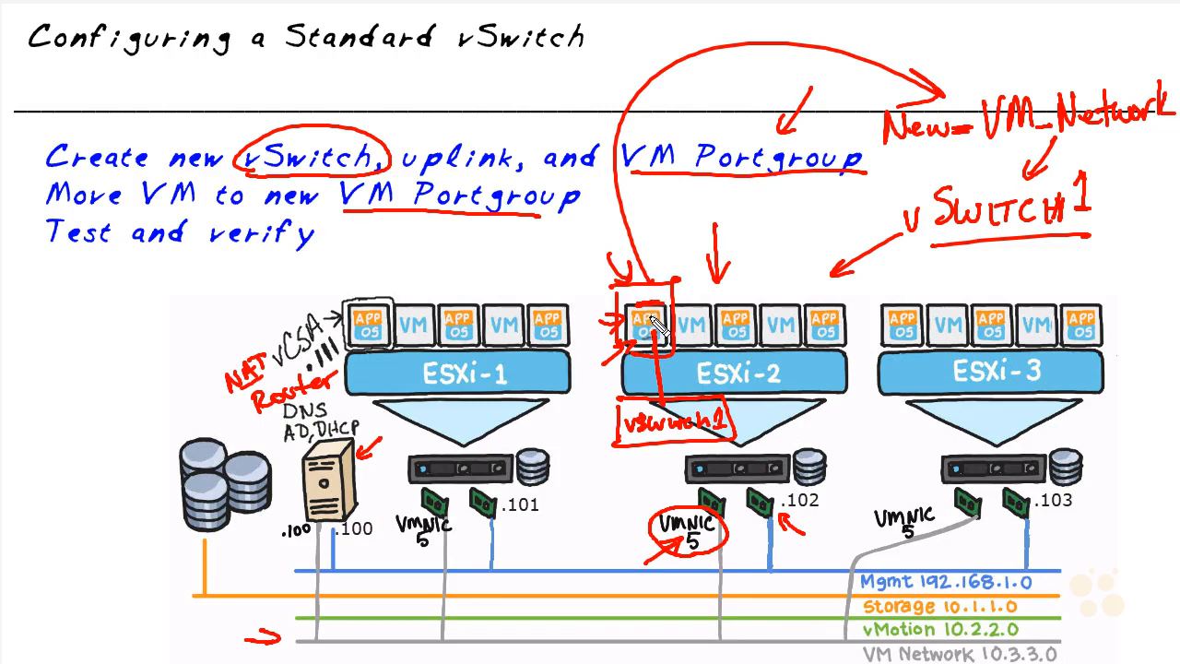
mouse_move(728, 490)
mouse_down()
mouse_move(728, 630)
mouse_move(736, 612)
mouse_move(582, 635)
mouse_move(325, 634)
mouse_move(324, 540)
mouse_move(284, 534)
mouse_move(319, 521)
mouse_up()
drag(347, 602, 355, 599)
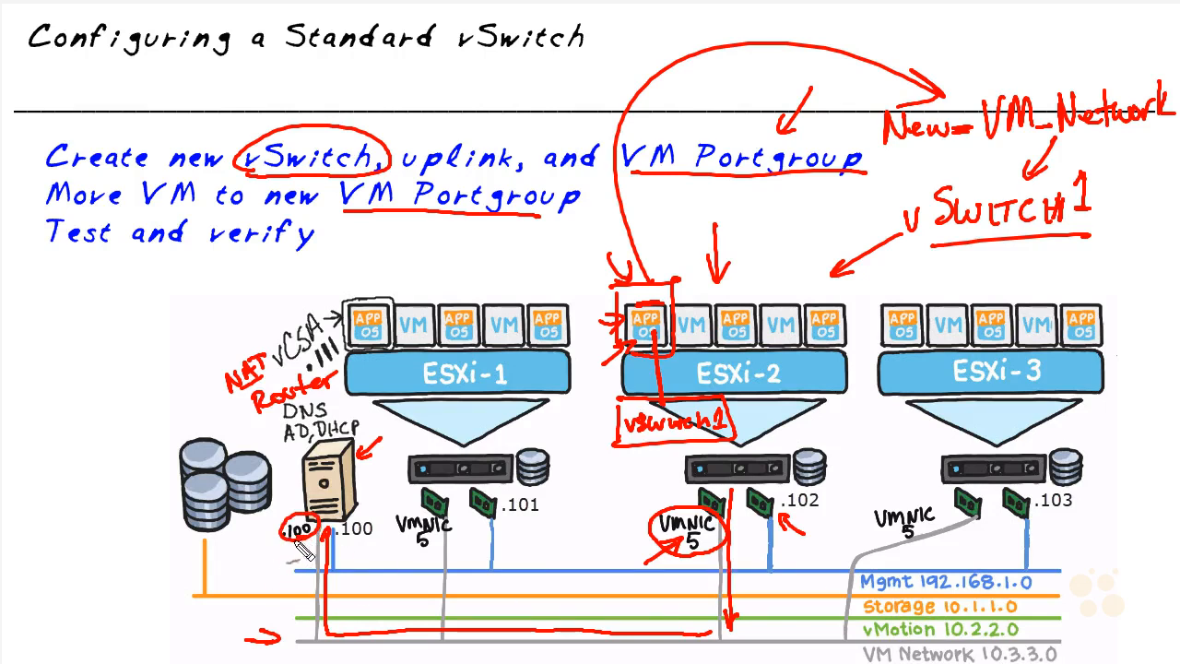
drag(276, 467, 304, 476)
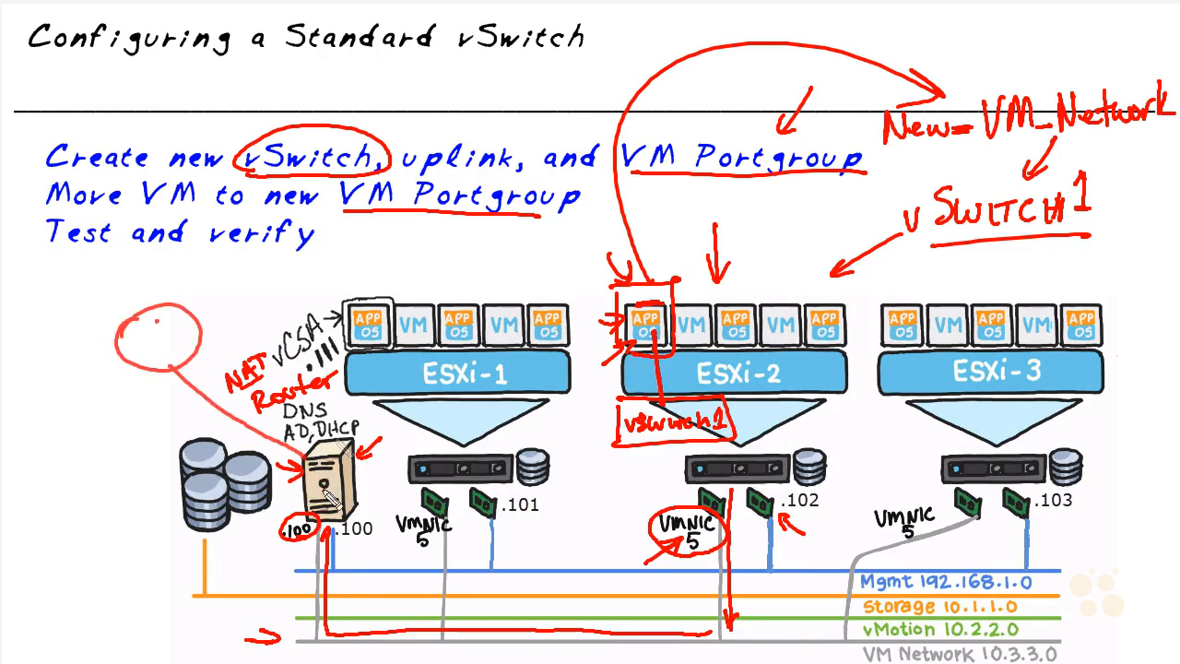
mouse_move(166, 313)
mouse_down()
mouse_move(156, 352)
mouse_move(172, 328)
mouse_move(171, 355)
mouse_move(133, 332)
mouse_move(157, 355)
mouse_move(148, 346)
mouse_up()
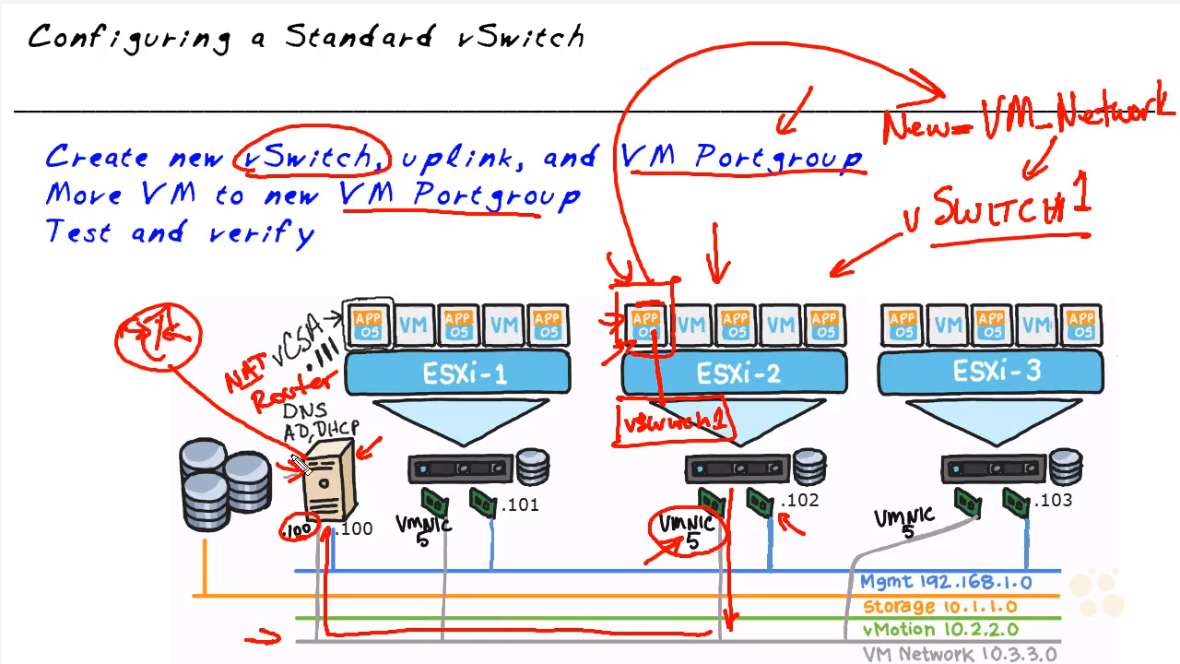
mouse_move(145, 308)
mouse_down()
mouse_move(124, 281)
mouse_move(138, 276)
mouse_up()
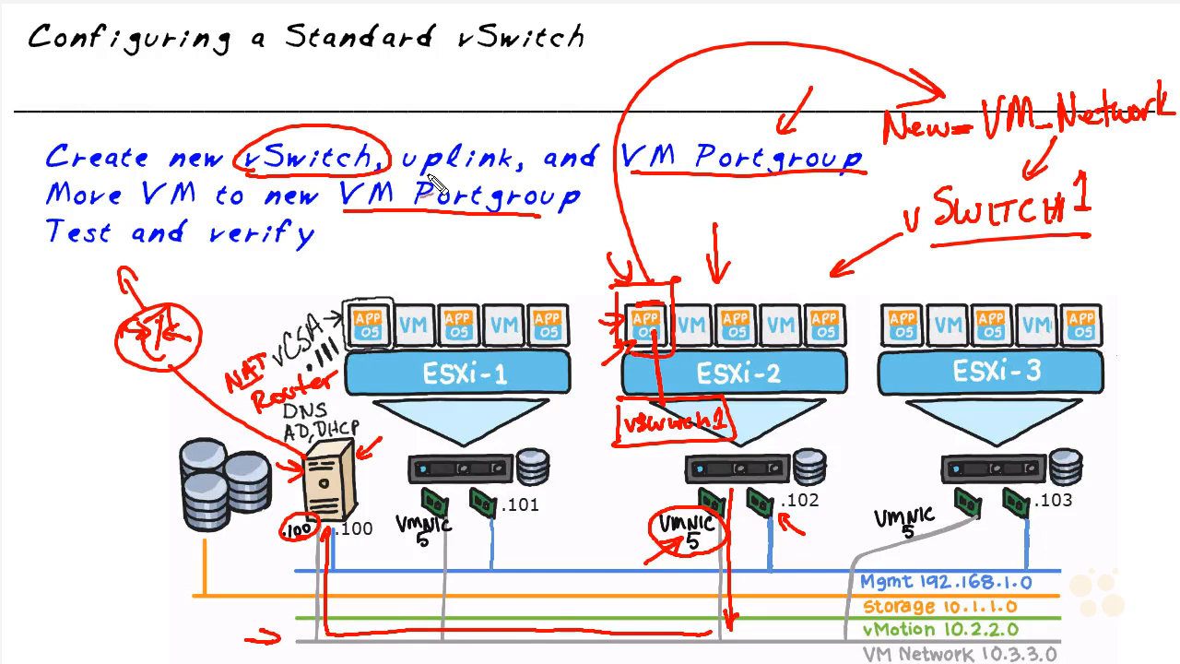
mouse_move(959, 270)
mouse_down()
mouse_move(993, 246)
mouse_move(989, 263)
mouse_up()
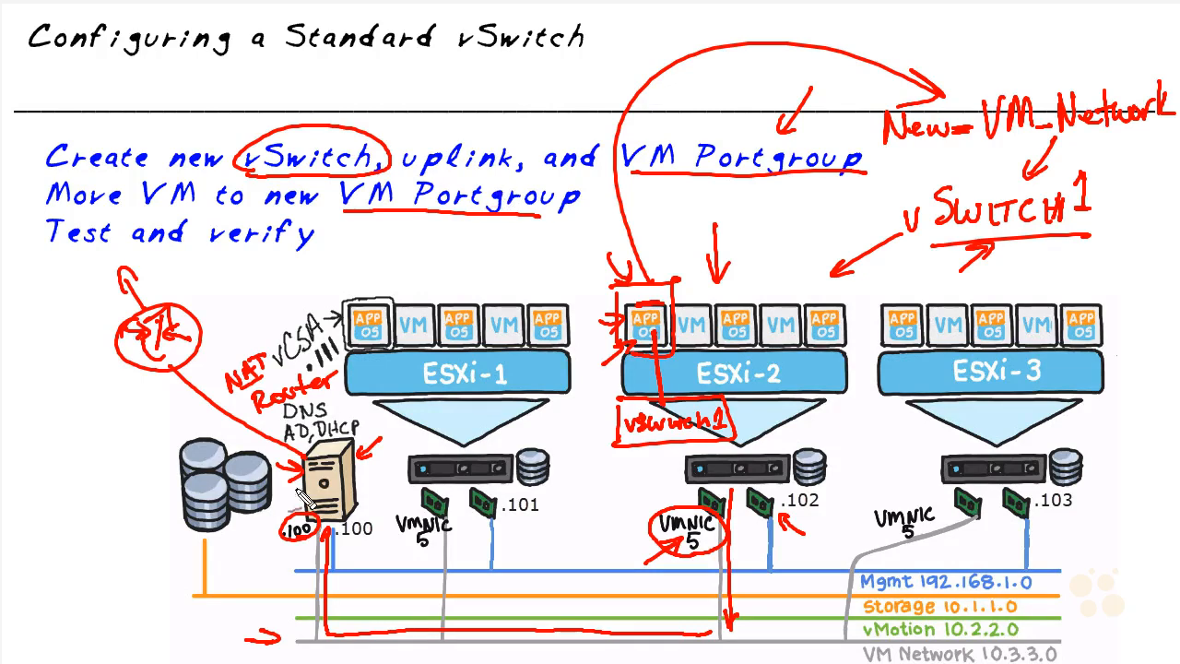
drag(273, 497, 291, 496)
drag(377, 494, 354, 488)
drag(365, 485, 362, 498)
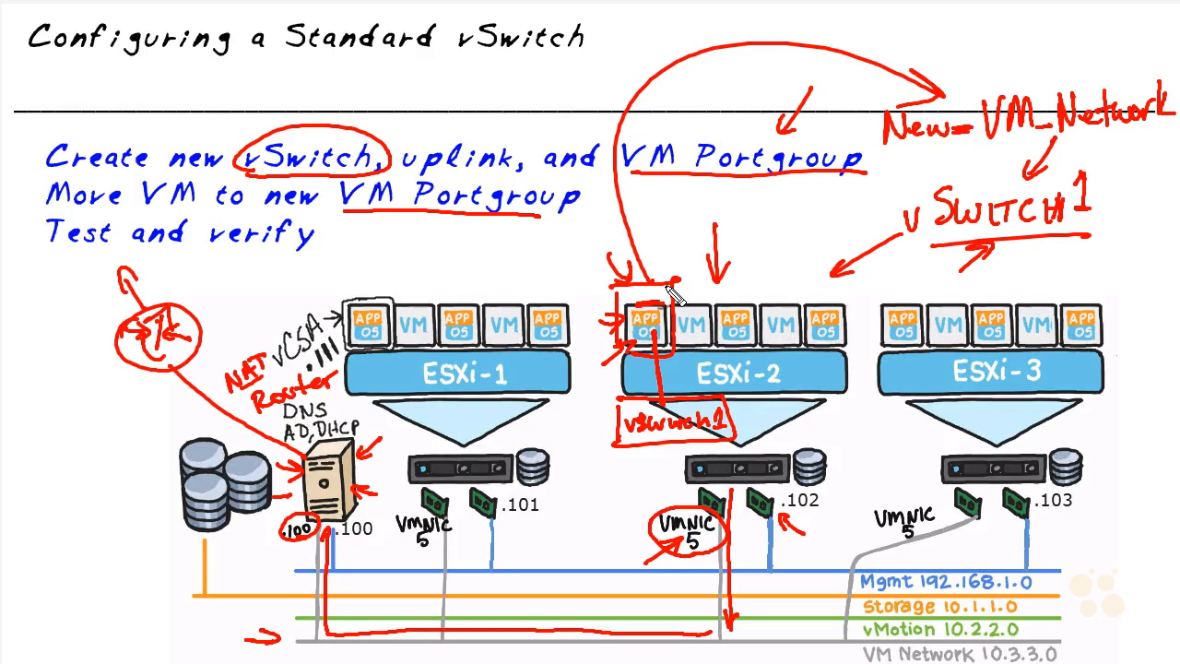
drag(251, 557, 282, 523)
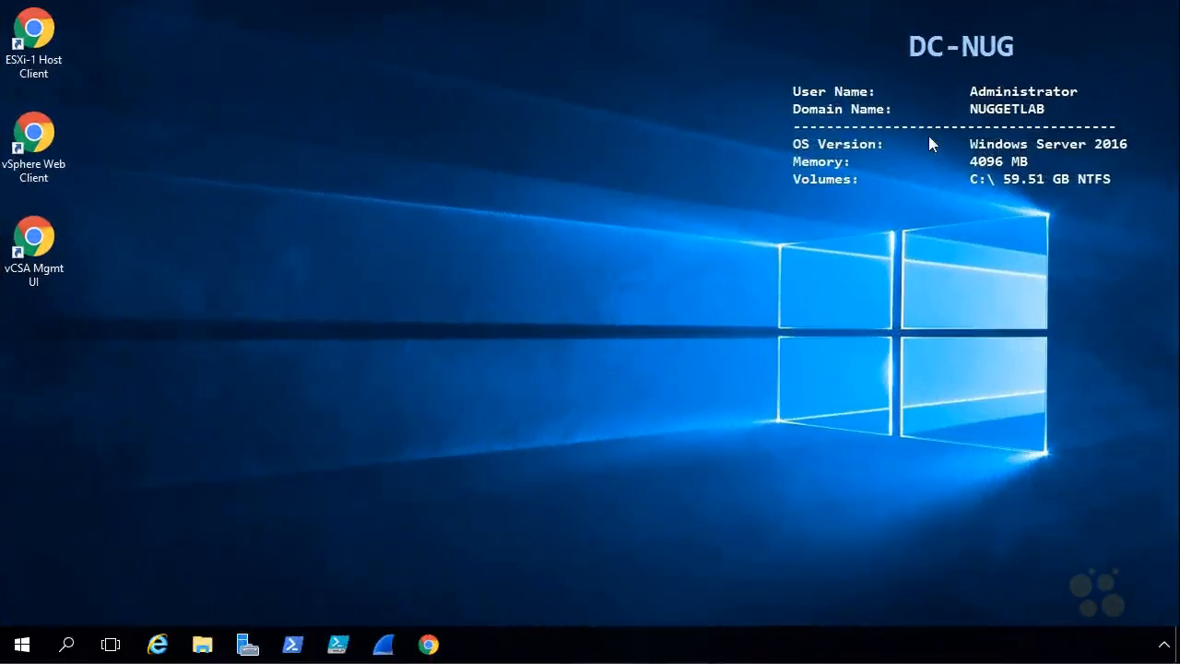
Launch the vSphere Web Client from the desktop and log in with the administrator user name and account password
double_click(34, 137)
click(258, 397)
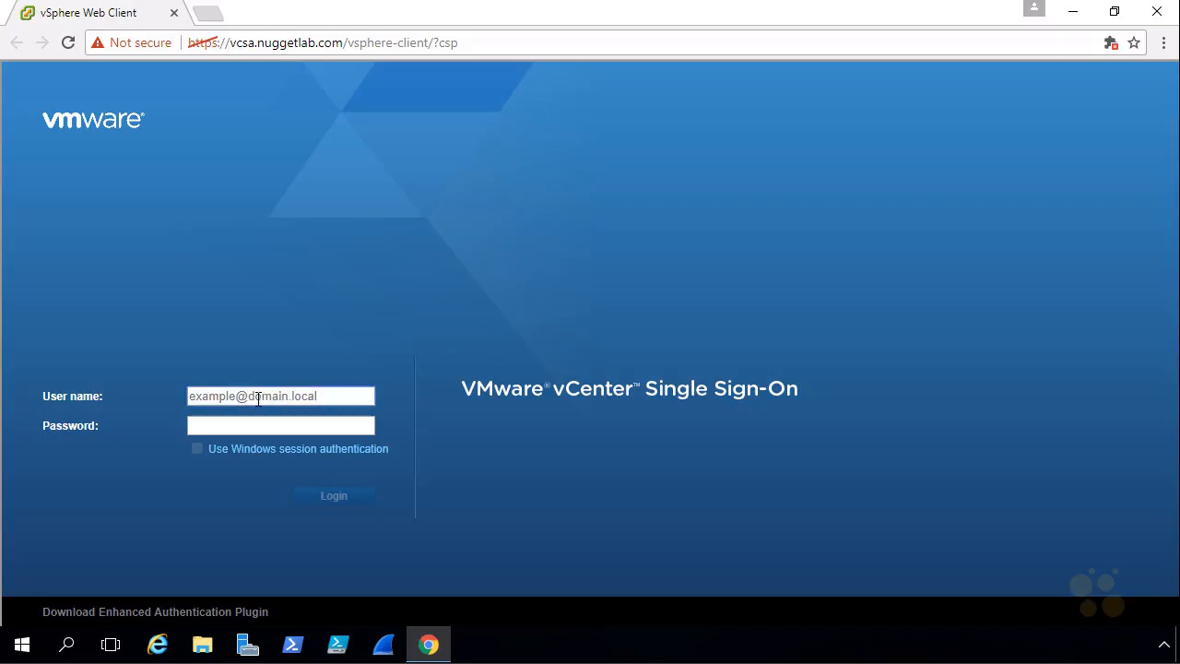
text(administrator@vsphere.local)
key(Tab)
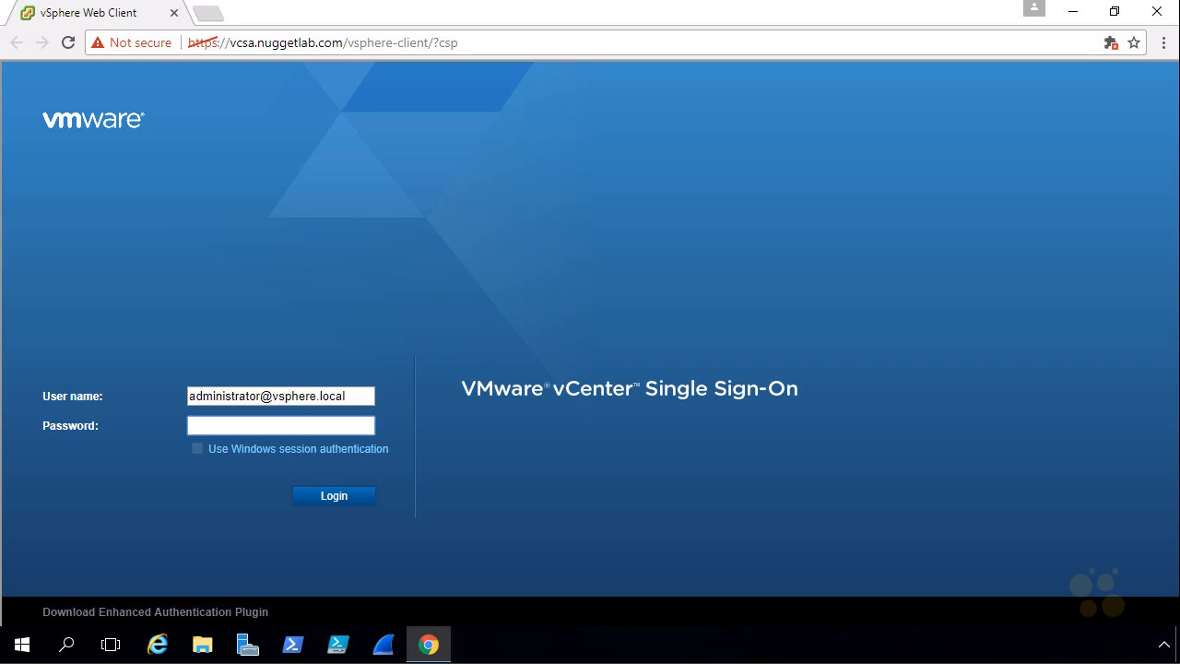
click(353, 499)
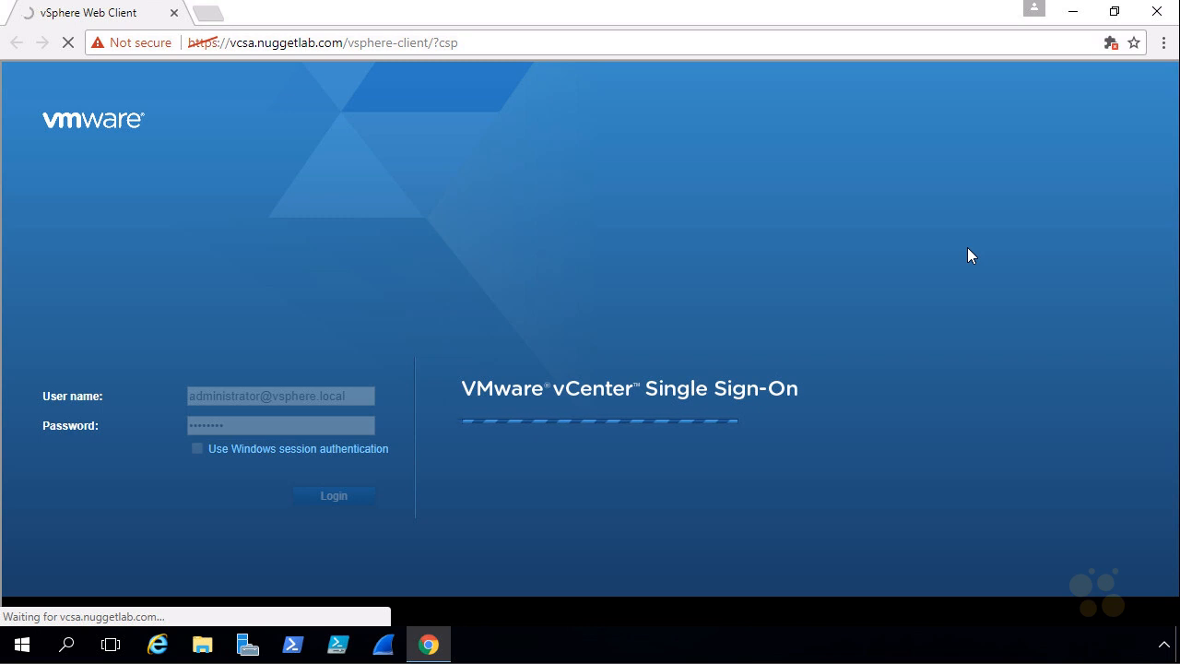
Display the vSphere Web Client browser window in full-screen mode
key(F11)
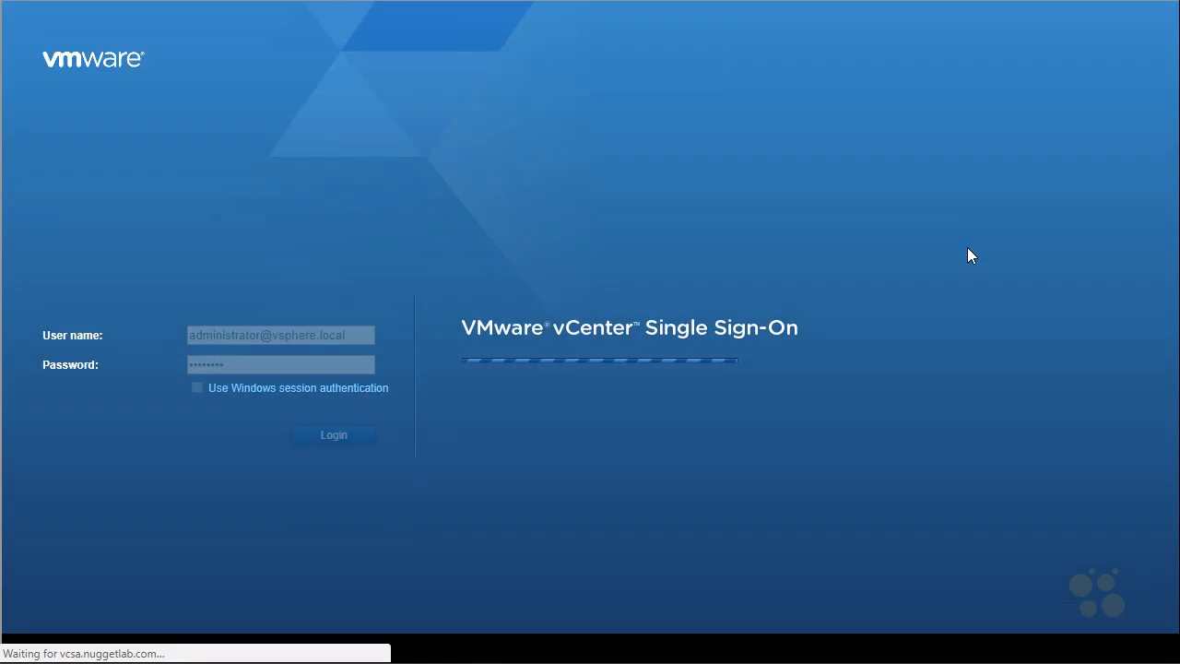
key(F11)
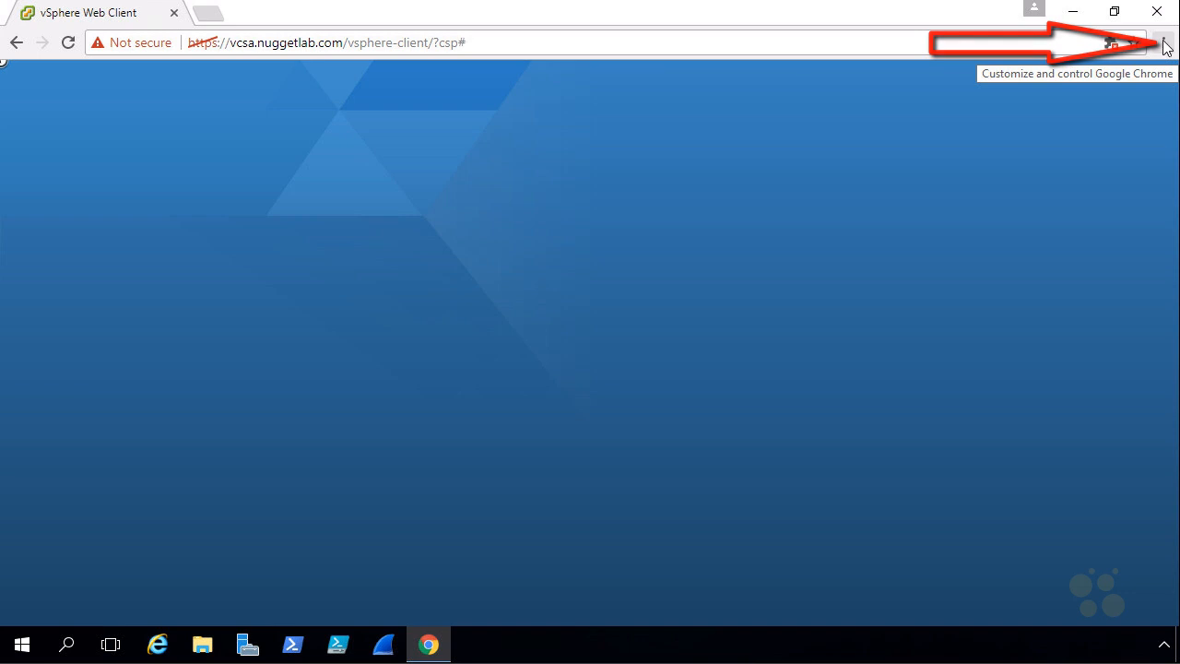
click(1162, 46)
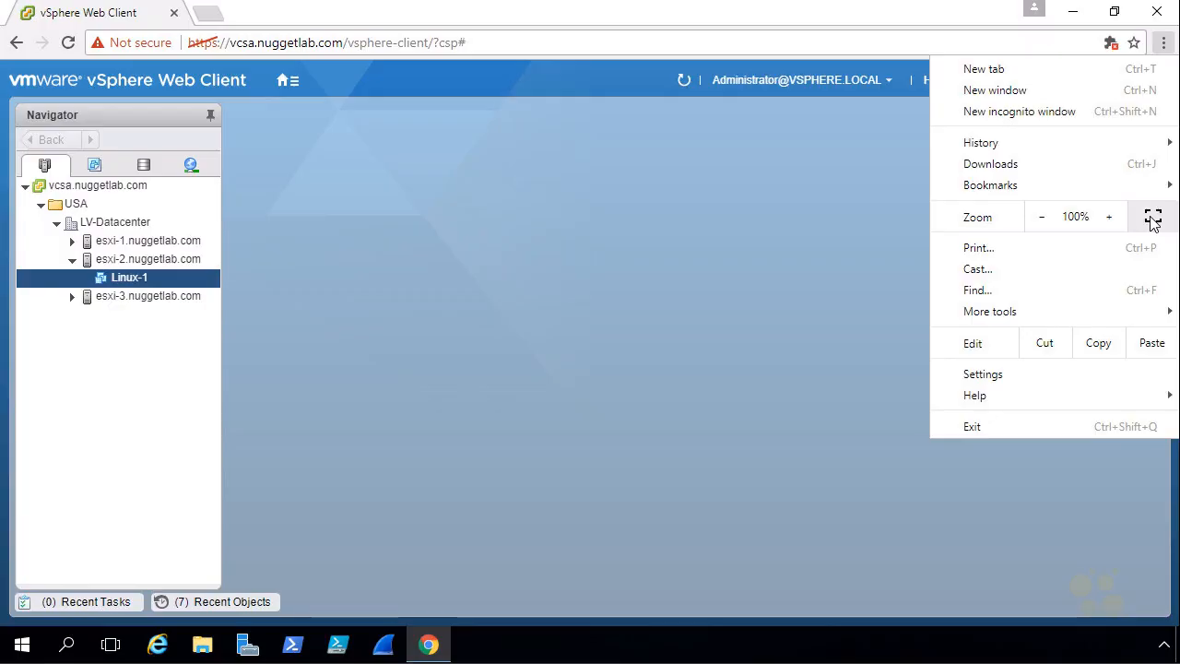
click(1153, 219)
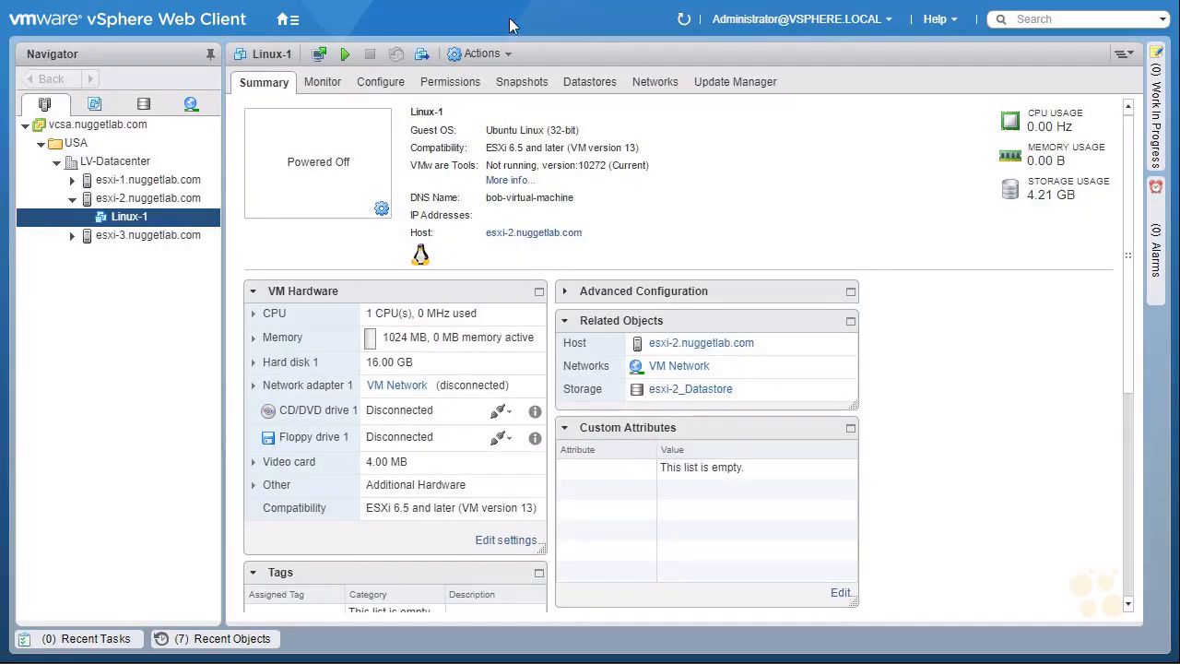
Go to the vSphere home page and open the Hosts and Clusters inventory
click(295, 23)
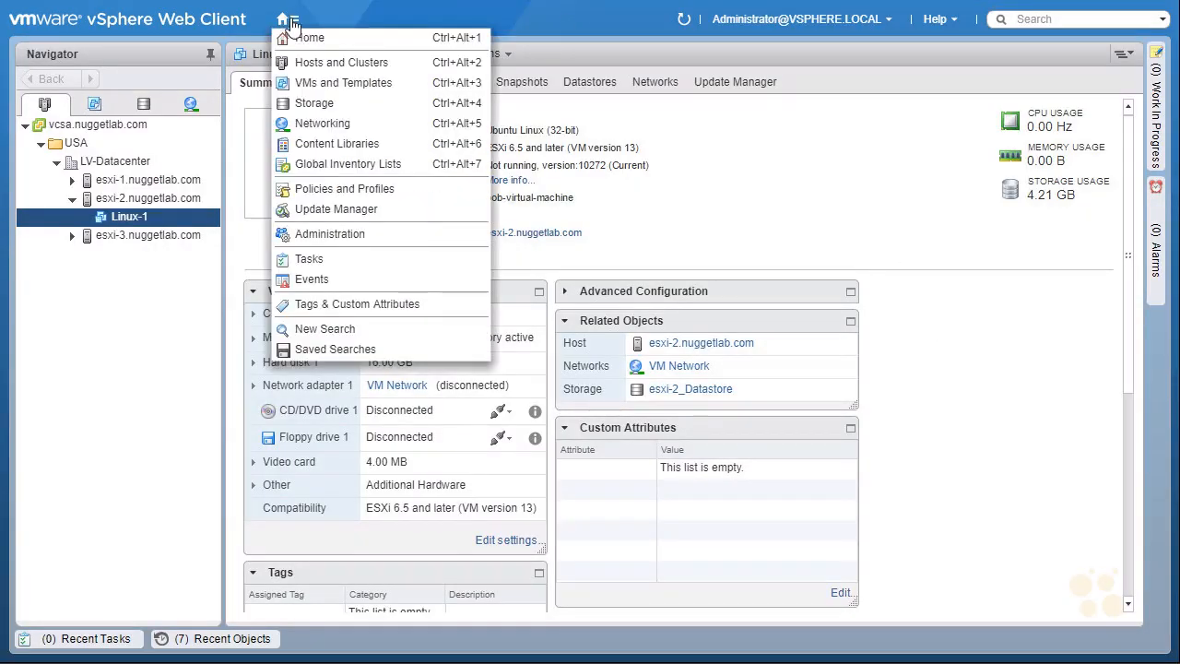
click(349, 42)
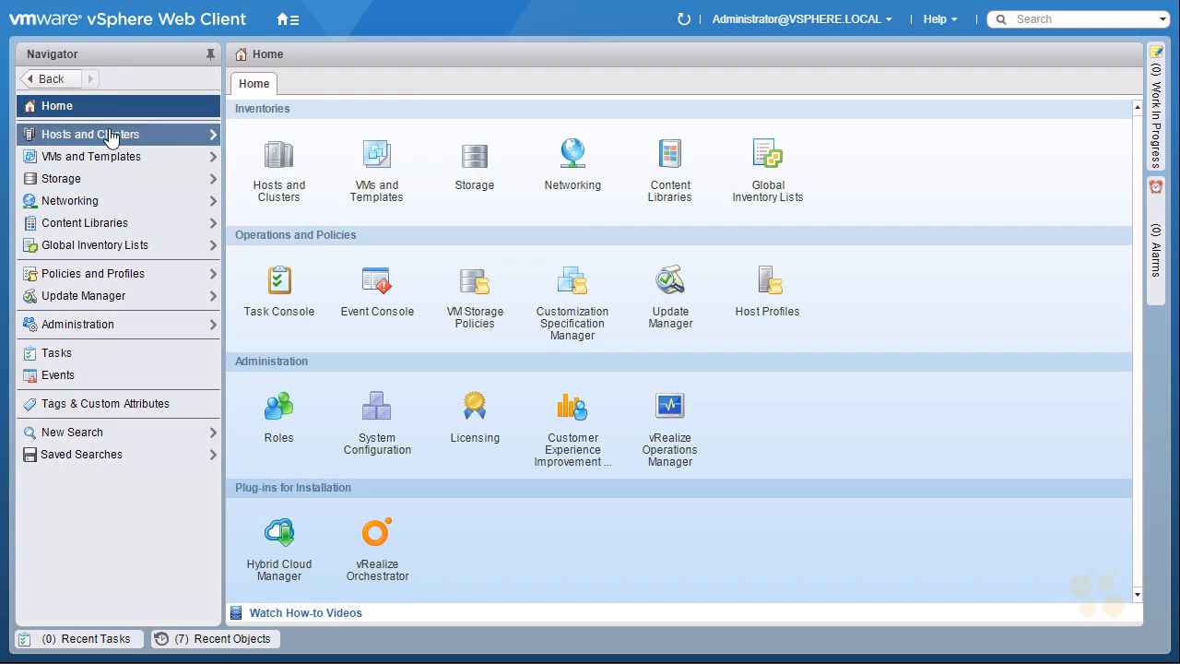
click(280, 164)
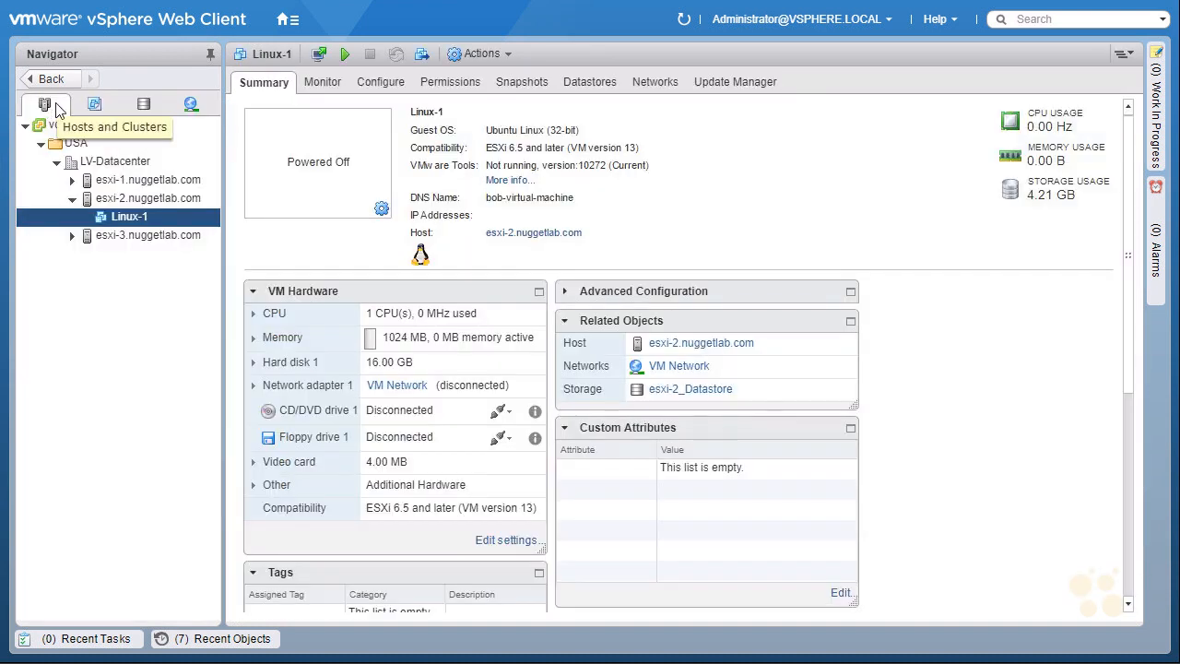
Open the settings of the host esxi-2.nuggetlab.com
click(162, 204)
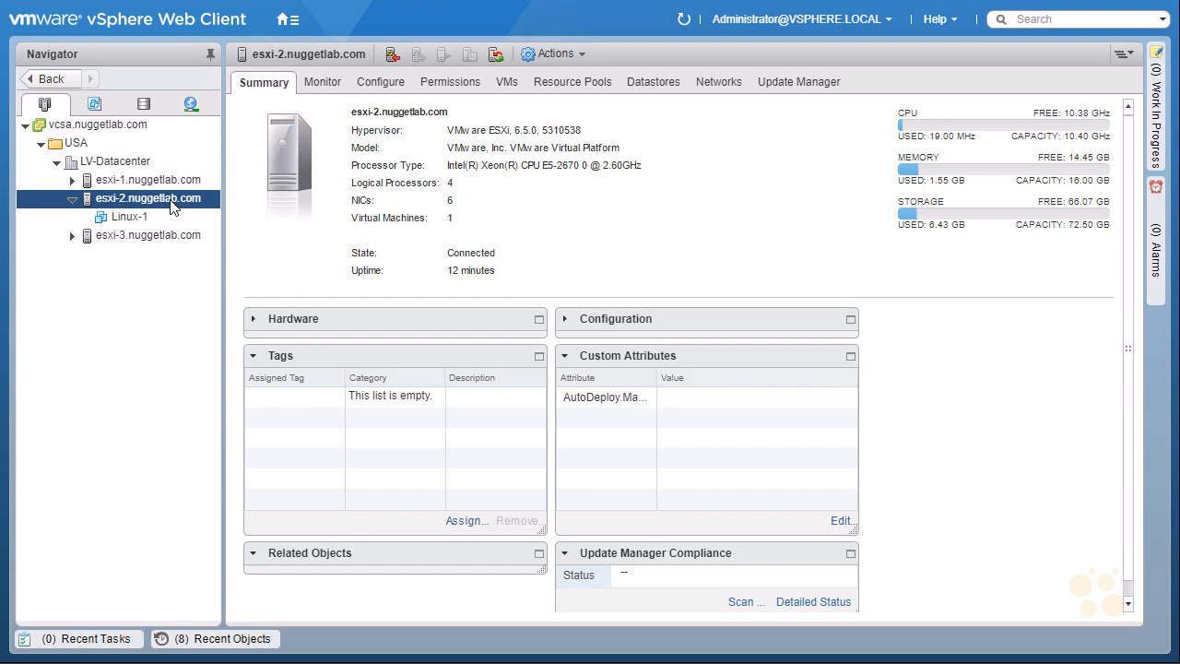
right_click(172, 207)
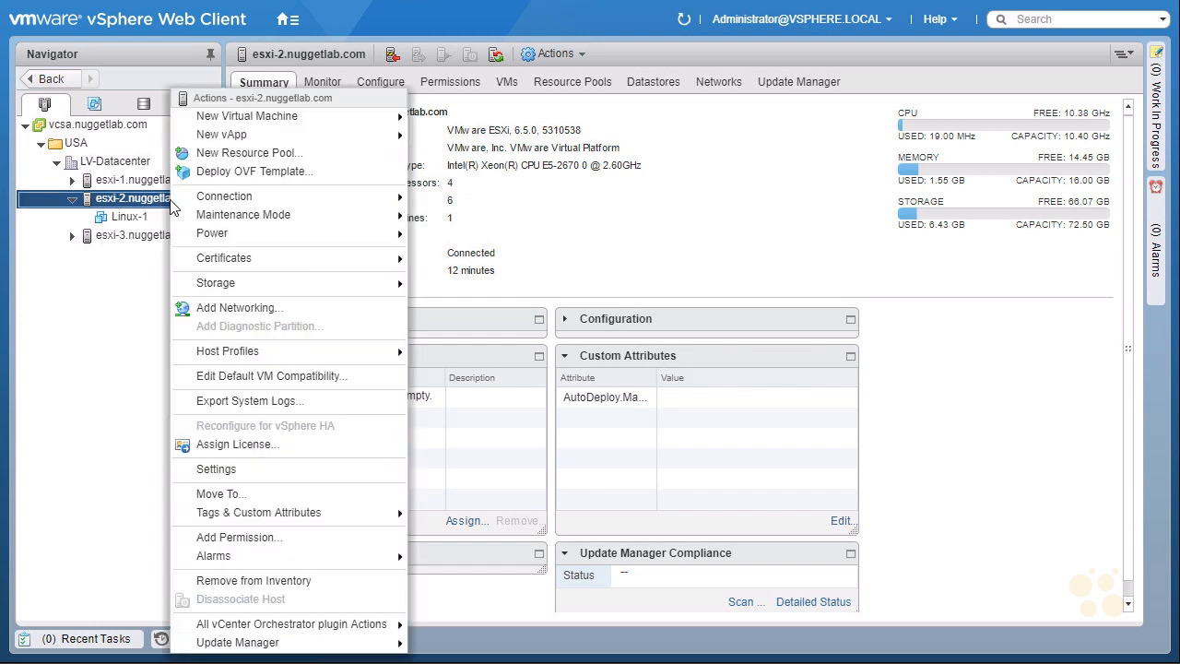
click(272, 468)
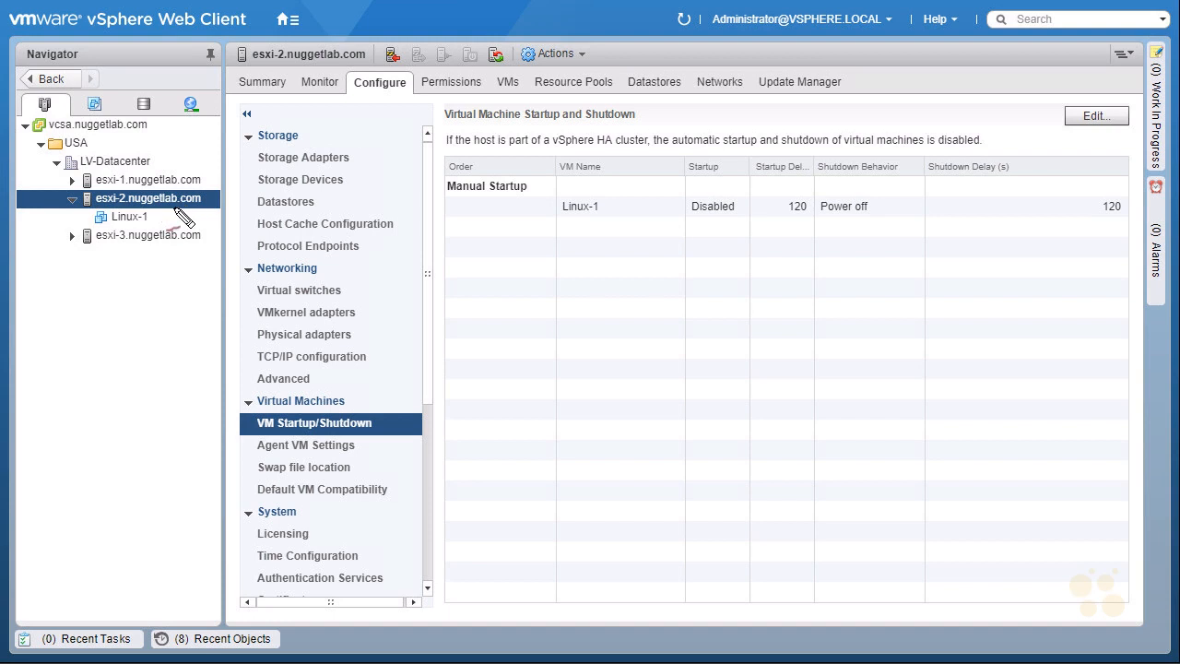
mouse_move(357, 99)
mouse_down()
mouse_move(350, 75)
mouse_move(369, 99)
mouse_up()
mouse_move(221, 157)
mouse_down()
mouse_move(205, 181)
mouse_move(216, 176)
mouse_up()
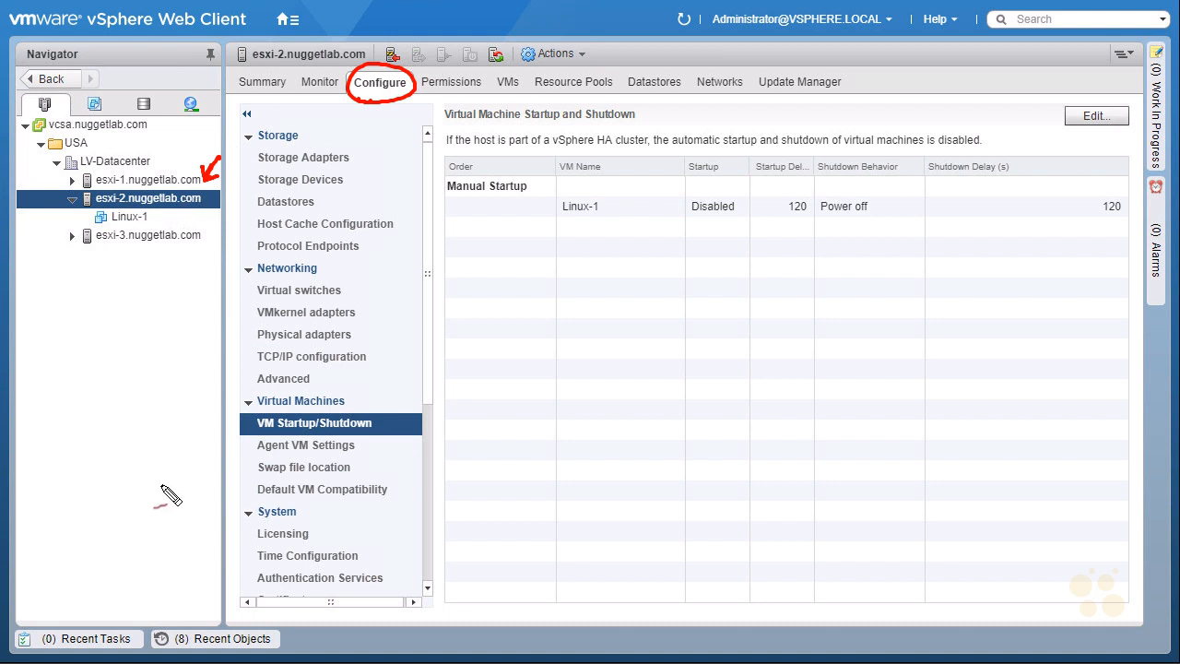
drag(364, 132, 368, 104)
mouse_move(256, 300)
mouse_down()
mouse_move(367, 291)
mouse_move(245, 295)
mouse_move(303, 303)
mouse_up()
drag(358, 261, 341, 279)
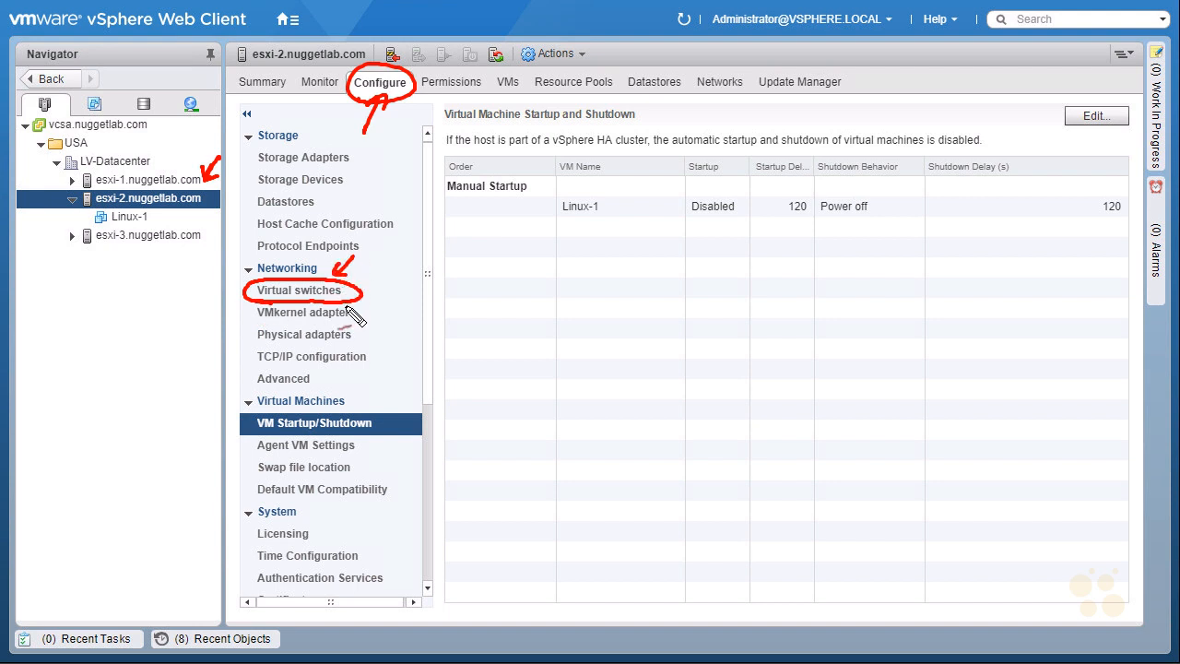
key(Escape)
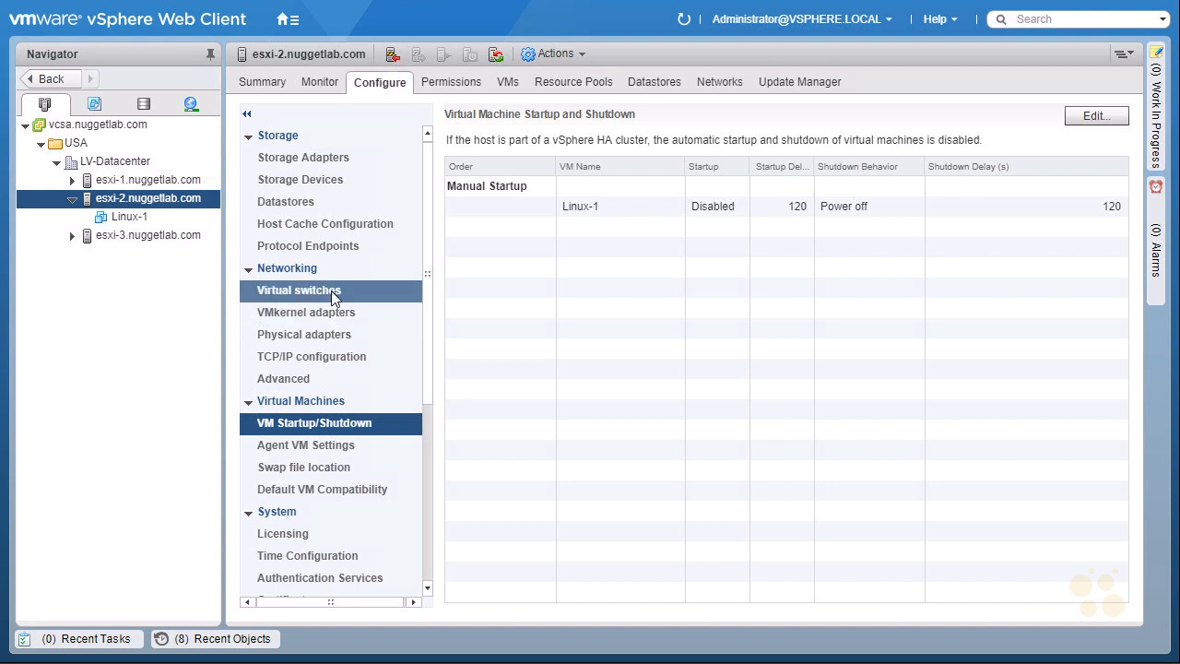
Show the host's virtual switches and display the diagram of vSwitch0
click(331, 290)
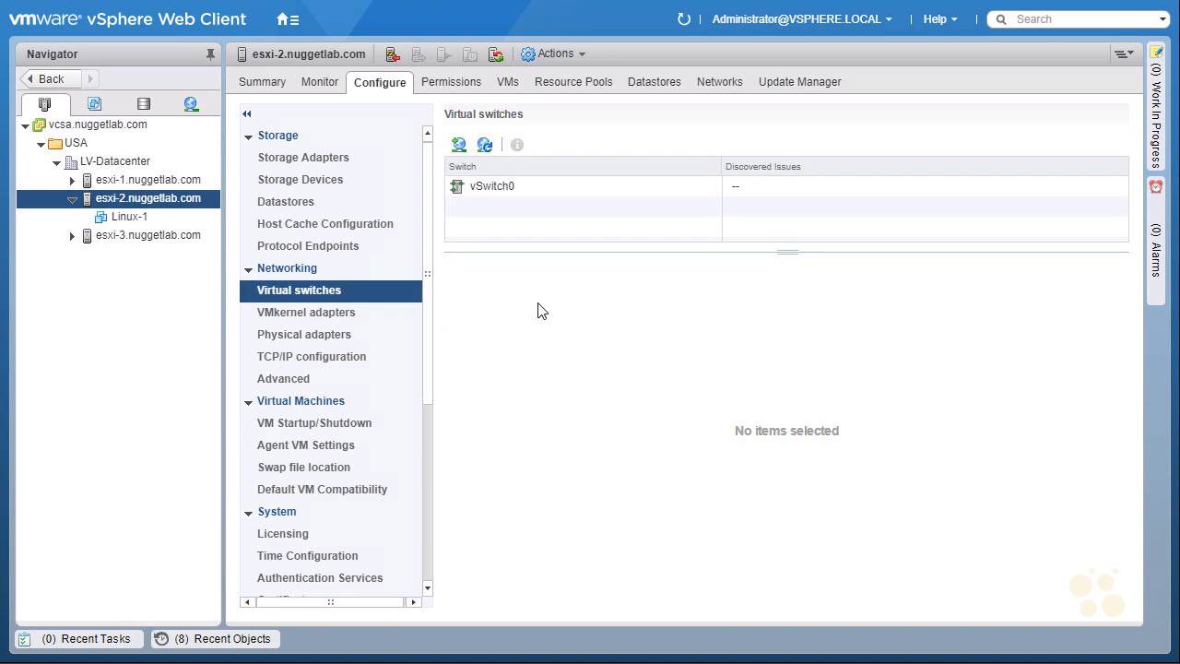
click(498, 189)
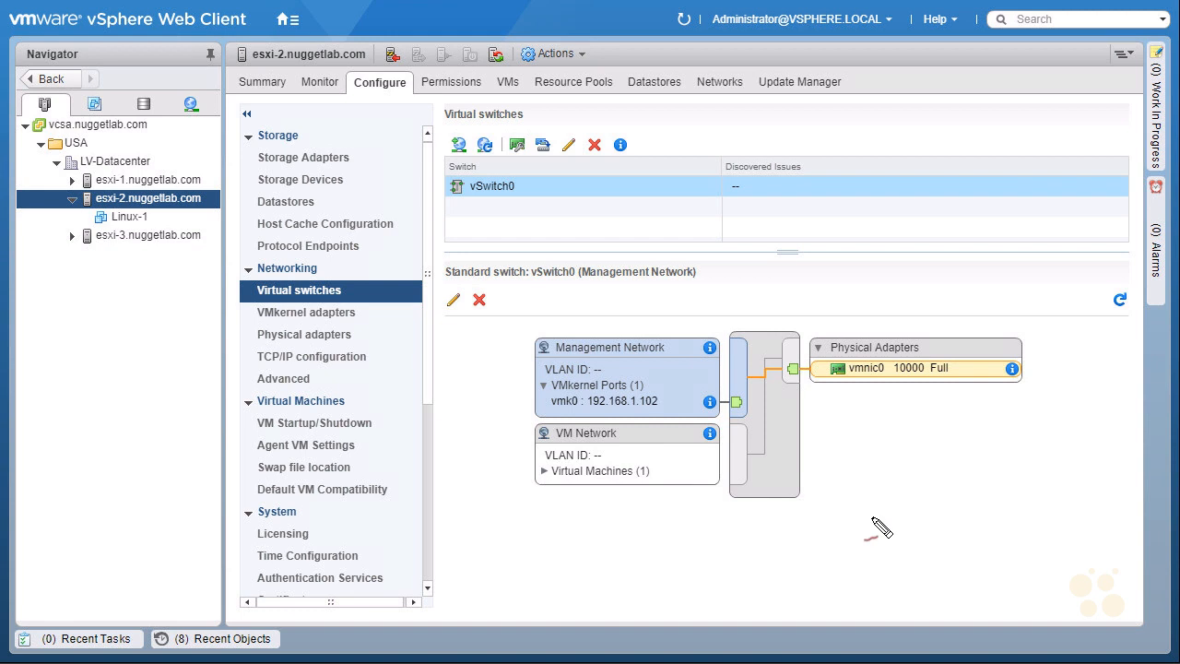
mouse_move(831, 434)
mouse_down()
mouse_move(806, 388)
mouse_move(827, 401)
mouse_move(883, 376)
mouse_up()
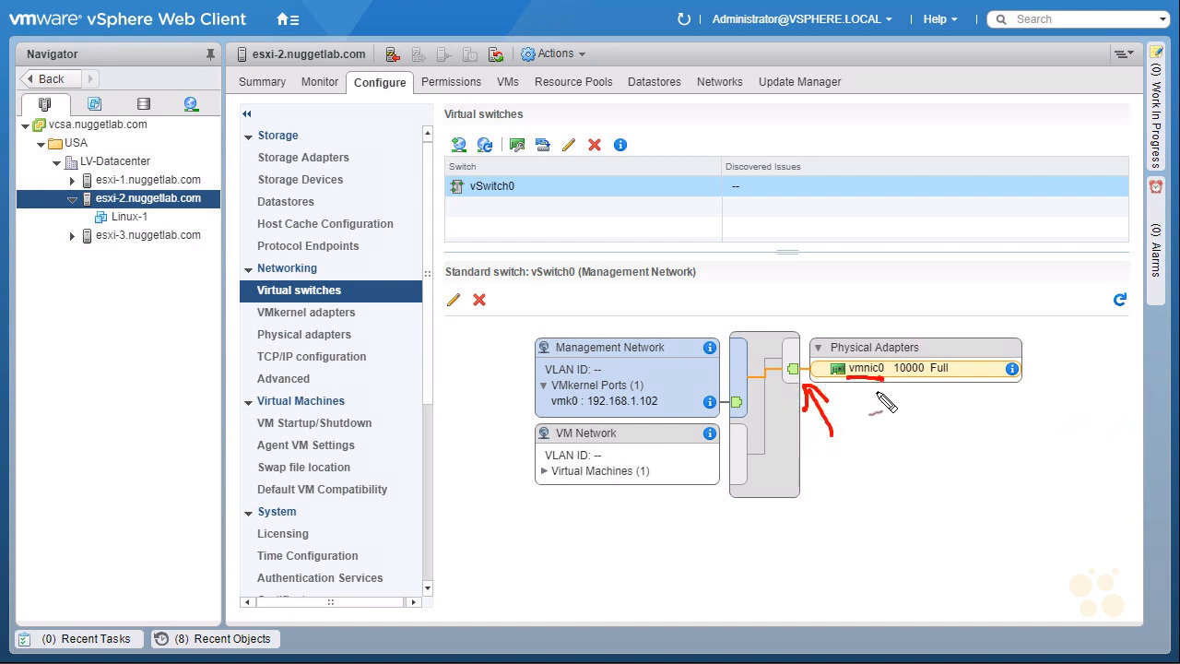
mouse_move(1030, 419)
mouse_down()
mouse_move(1033, 323)
mouse_move(1078, 434)
mouse_move(1047, 439)
mouse_up()
drag(458, 474, 499, 466)
drag(485, 458, 490, 480)
drag(557, 443, 595, 442)
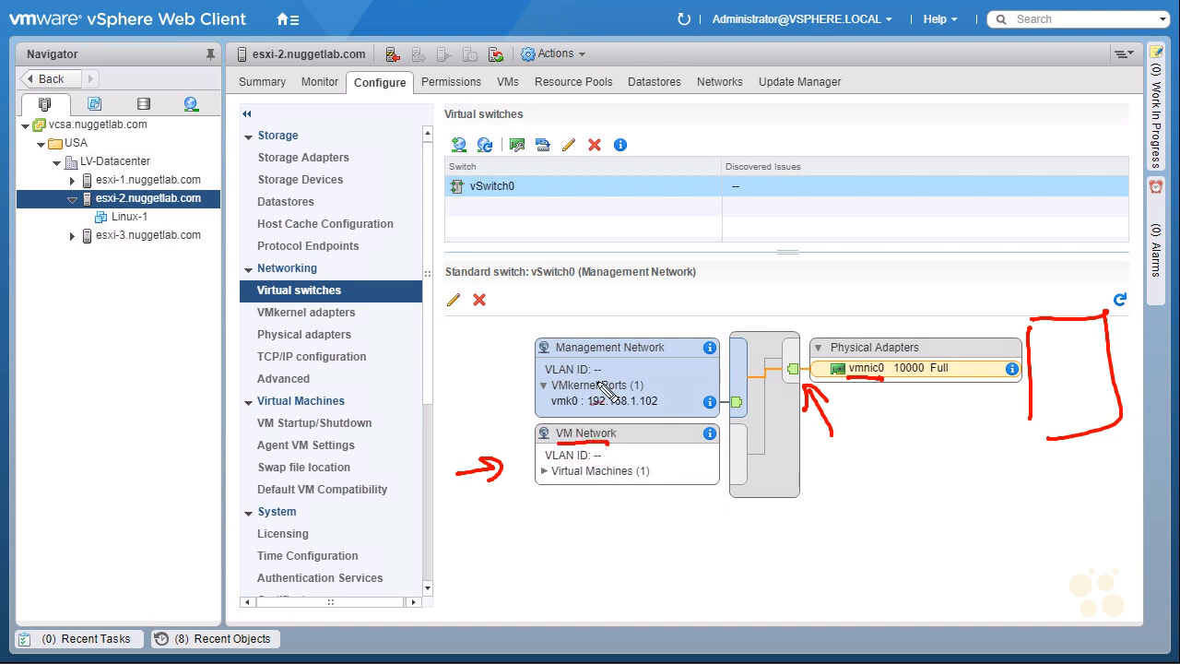
mouse_move(450, 397)
mouse_down()
mouse_move(512, 387)
mouse_move(506, 401)
mouse_up()
drag(502, 345, 664, 353)
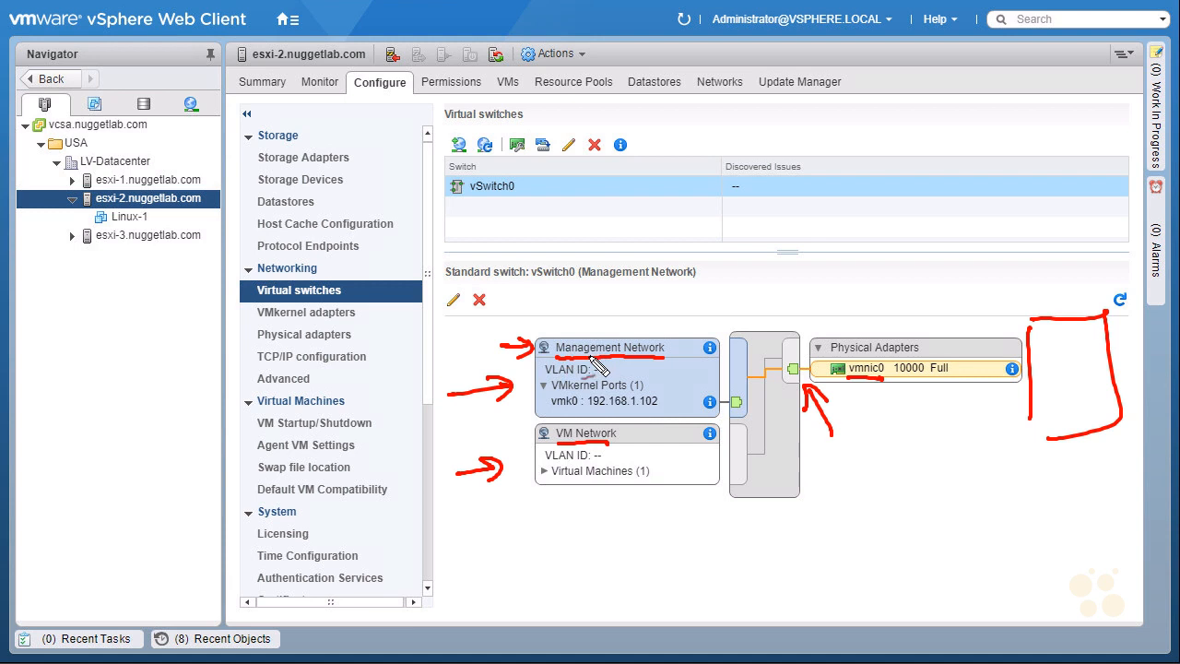
drag(632, 377, 645, 373)
mouse_move(459, 288)
mouse_down()
mouse_move(444, 308)
mouse_move(466, 291)
mouse_up()
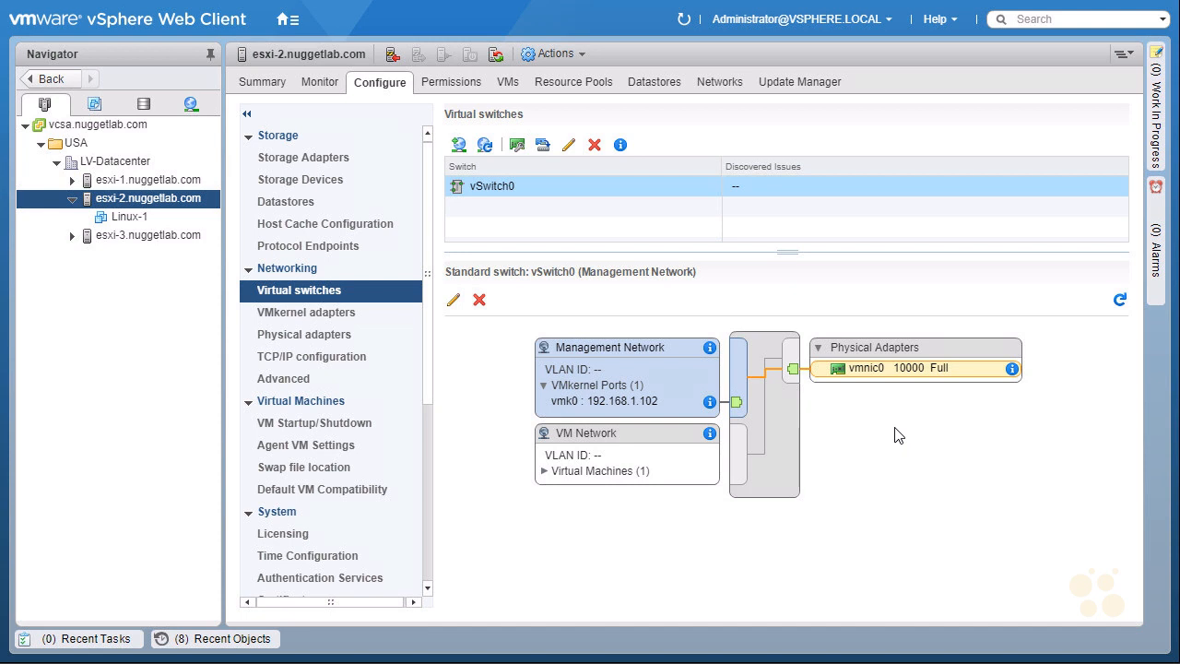
Start adding host networking on esxi-2 with Physical Network Adapter as the connection type and proceed to the target device selection
click(459, 149)
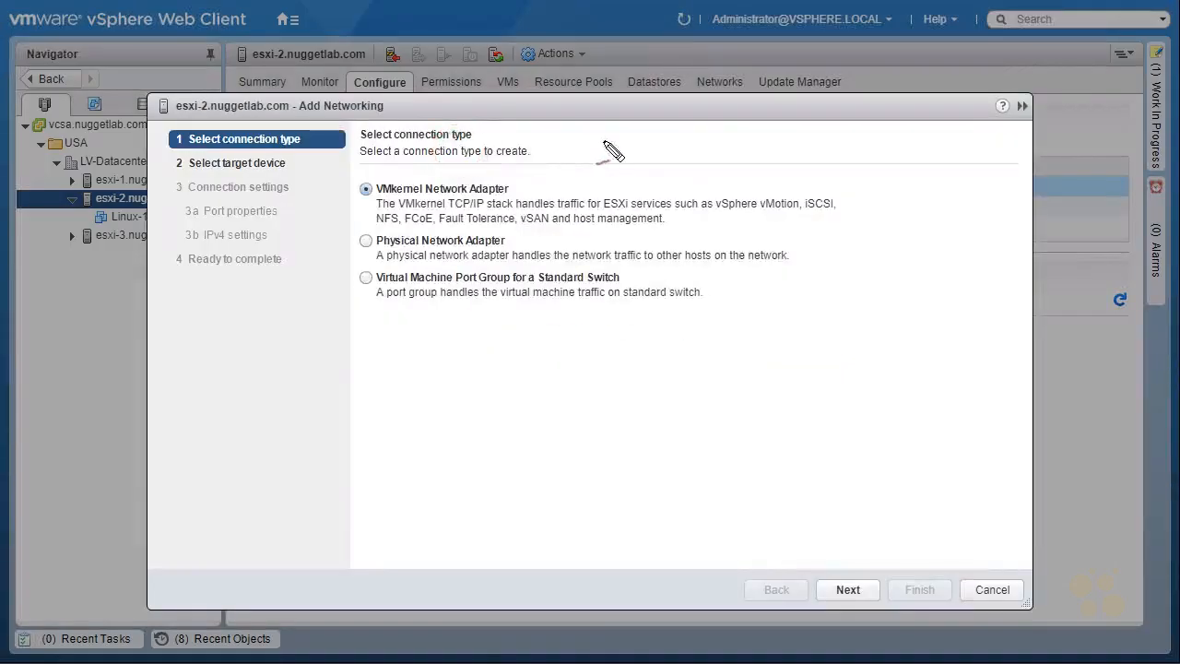
mouse_move(496, 162)
mouse_down()
mouse_move(535, 160)
mouse_move(544, 185)
mouse_up()
drag(542, 172, 559, 182)
click(377, 241)
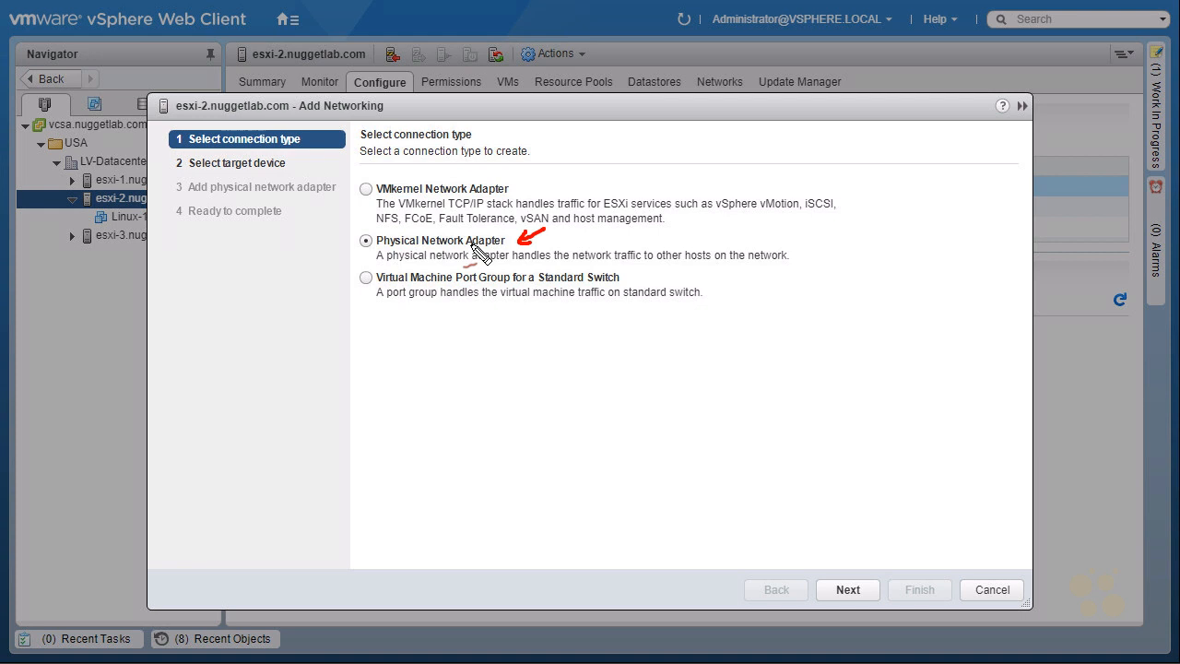
mouse_move(405, 226)
mouse_down()
mouse_move(356, 236)
mouse_move(411, 267)
mouse_move(809, 267)
mouse_move(745, 235)
mouse_move(514, 245)
mouse_move(408, 230)
mouse_up()
drag(408, 350, 442, 337)
drag(351, 315, 374, 304)
click(839, 590)
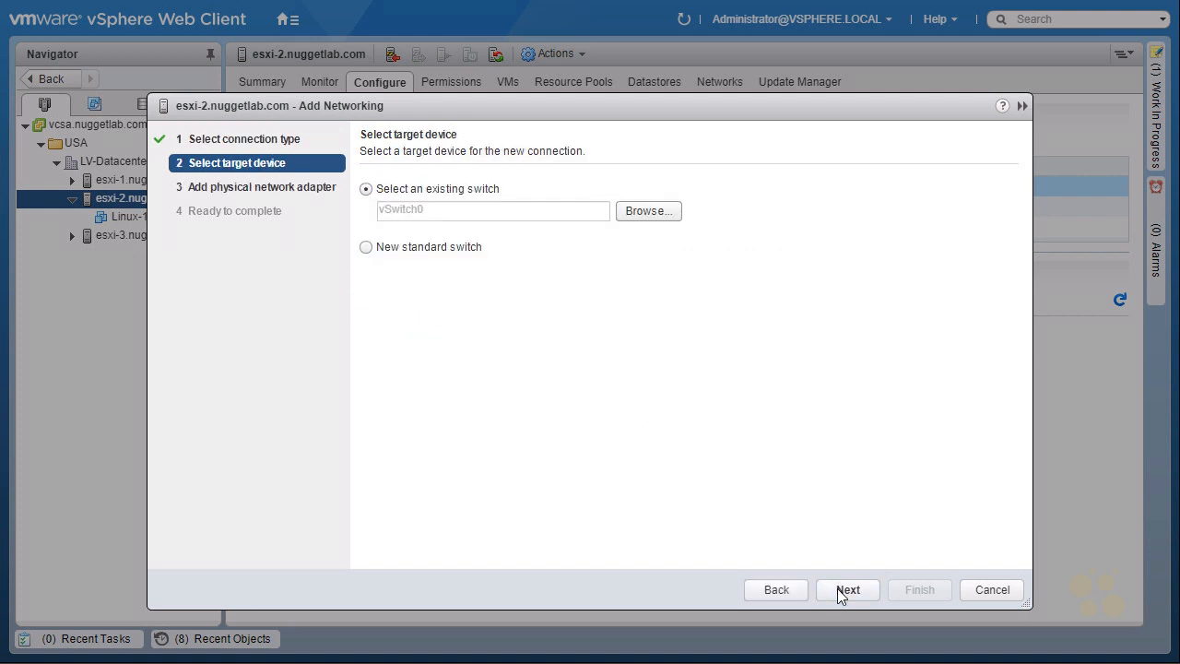
drag(799, 556, 811, 552)
drag(538, 169, 521, 195)
drag(373, 319, 399, 293)
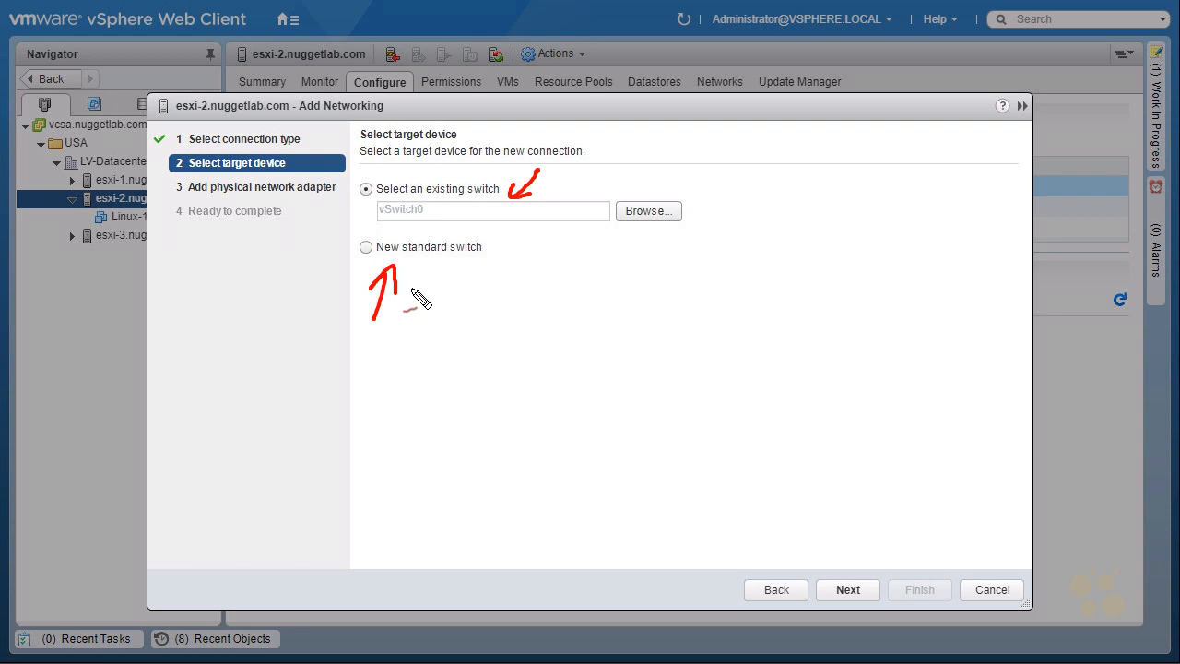
Choose a new standard switch as the target device and proceed to assigning its physical adapters
key(Escape)
click(366, 247)
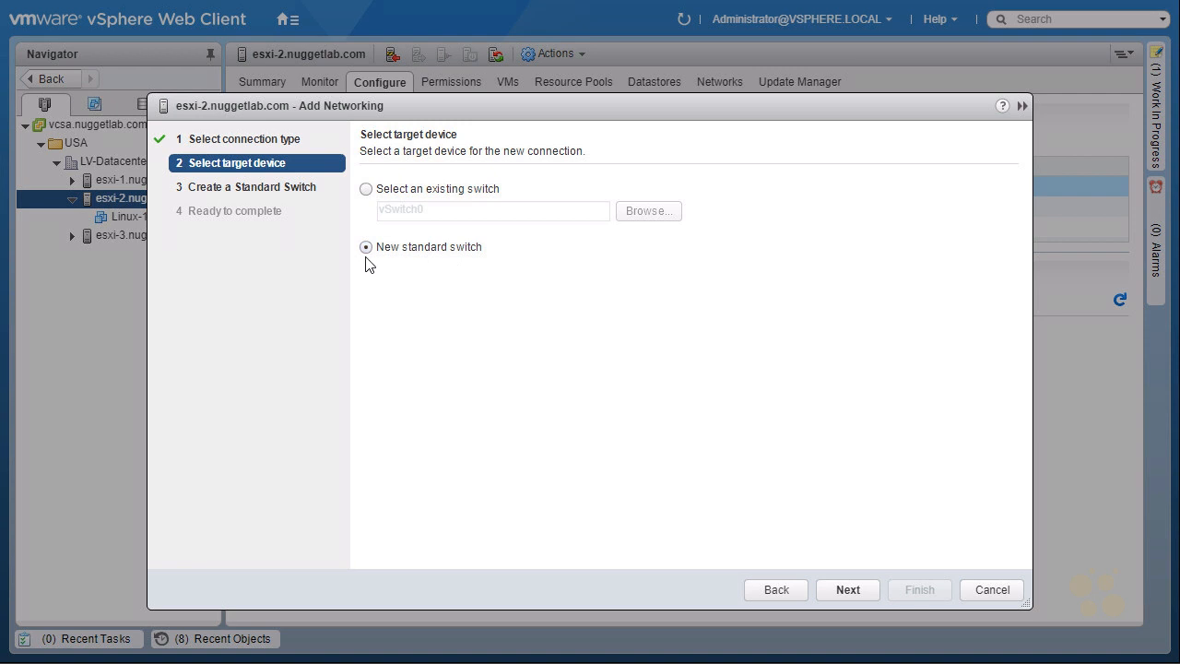
click(847, 590)
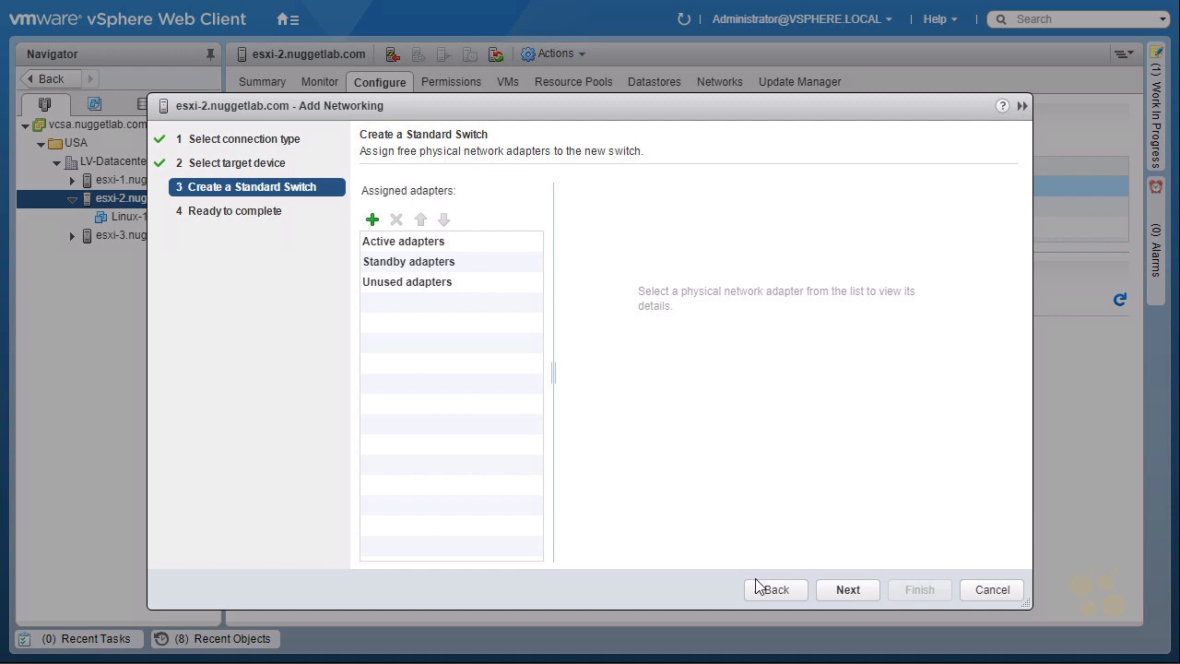
Assign the physical adapter vmnic5 to the new standard switch in the Active adapters failover group
click(372, 220)
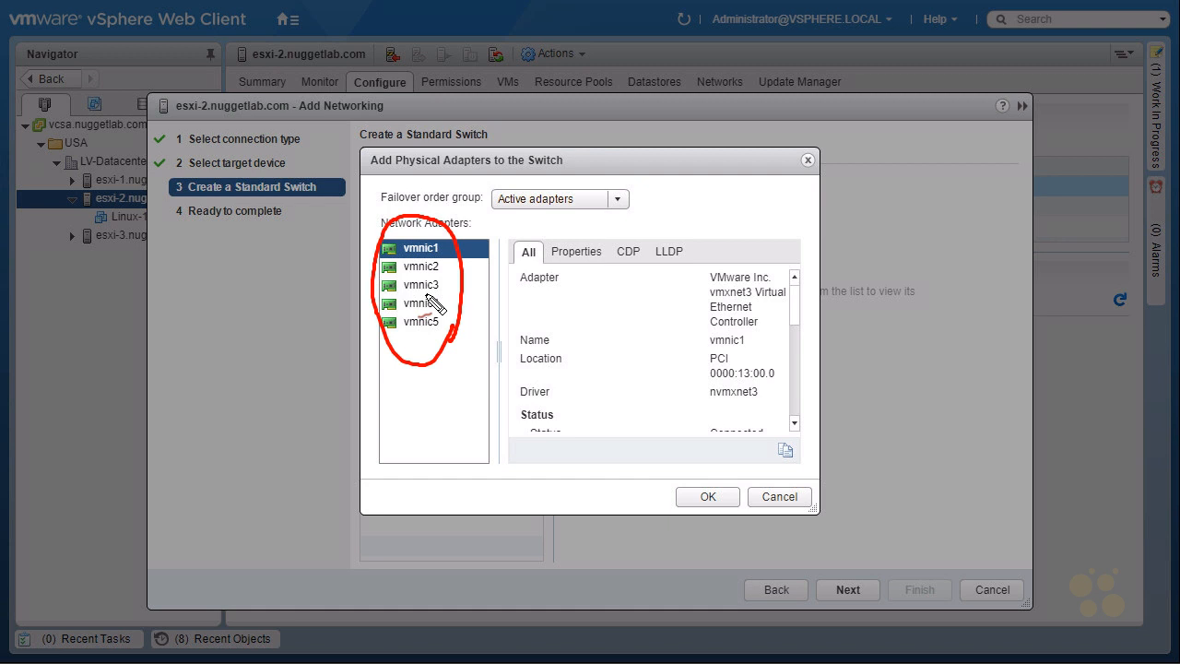
mouse_move(403, 334)
mouse_down()
mouse_move(428, 337)
mouse_move(448, 320)
mouse_move(373, 328)
mouse_up()
ctrl+click(415, 325)
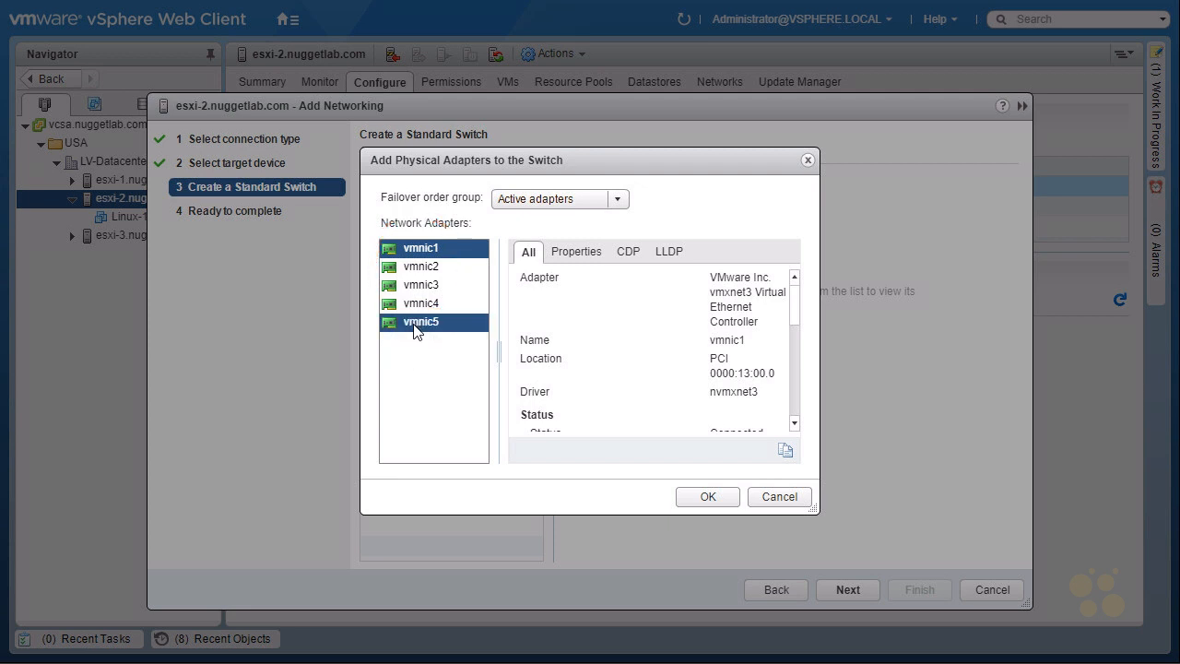
click(415, 324)
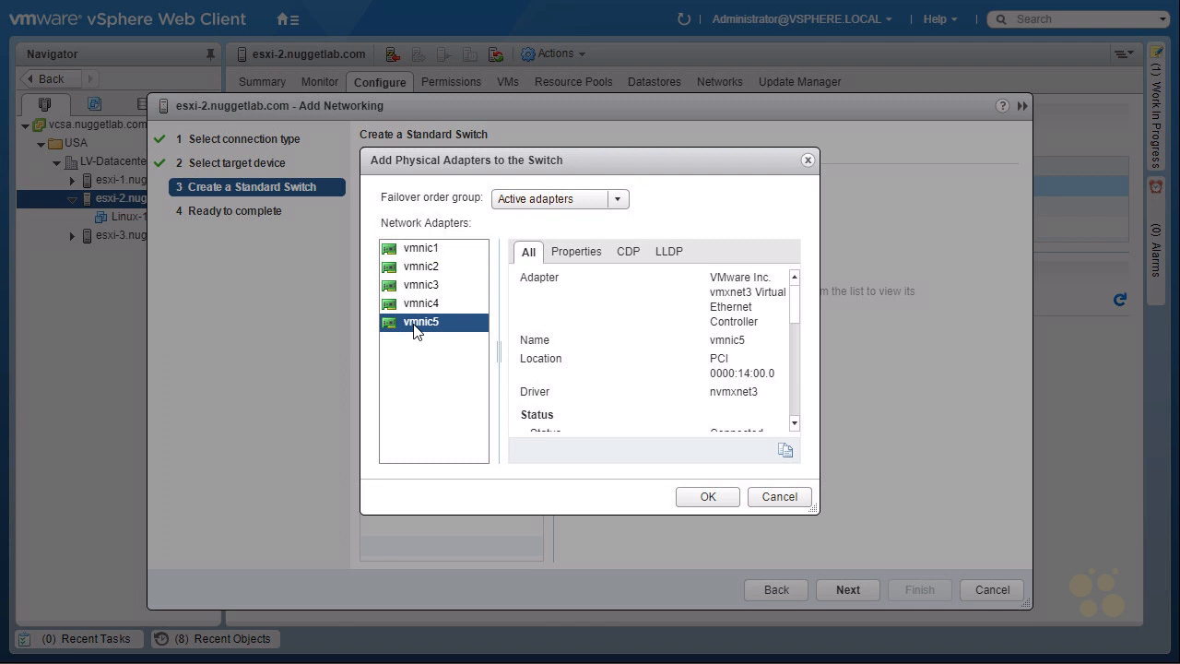
ctrl+click(414, 307)
click(417, 329)
shift+click(425, 288)
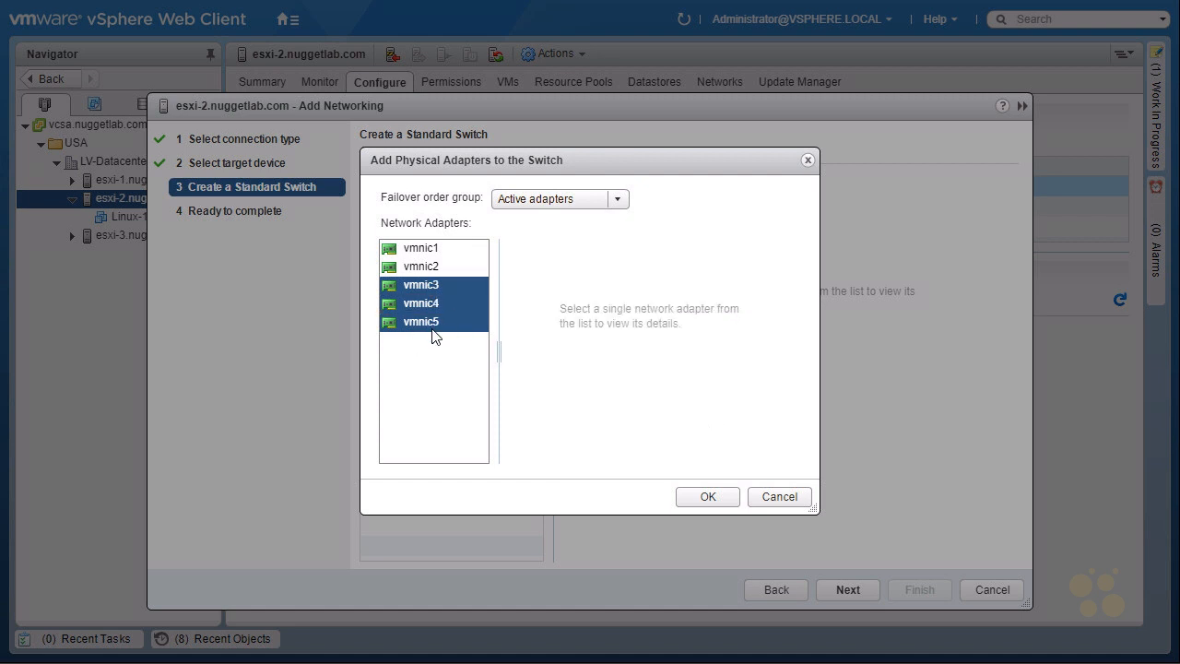
click(433, 327)
ctrl+click(413, 267)
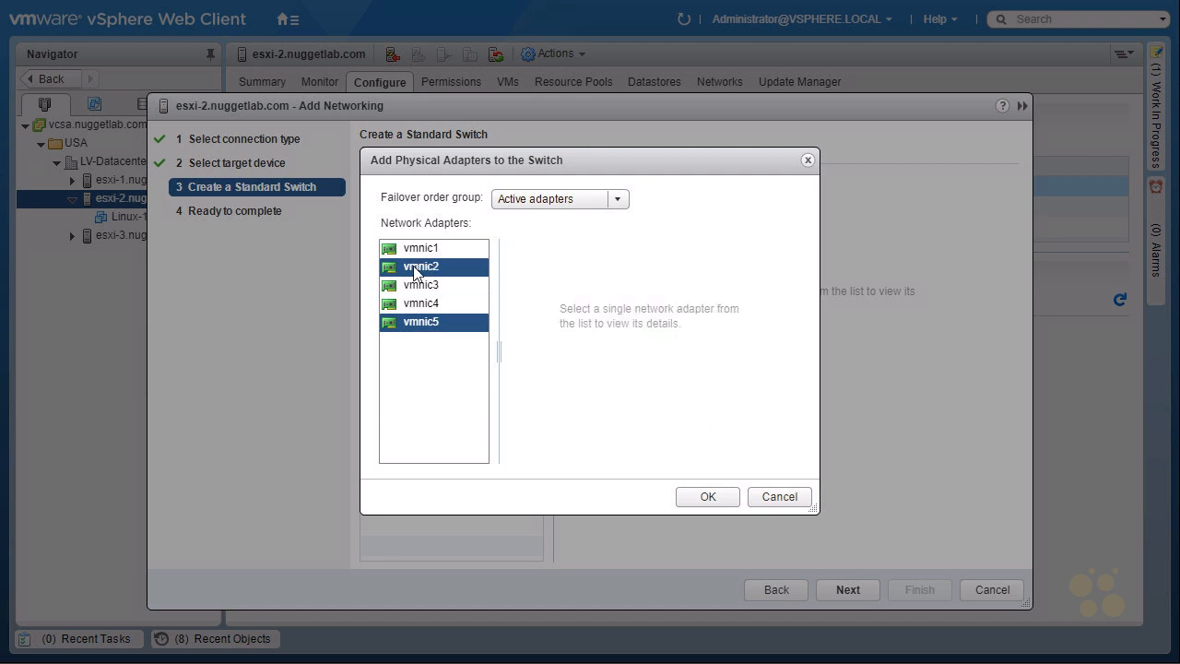
click(424, 323)
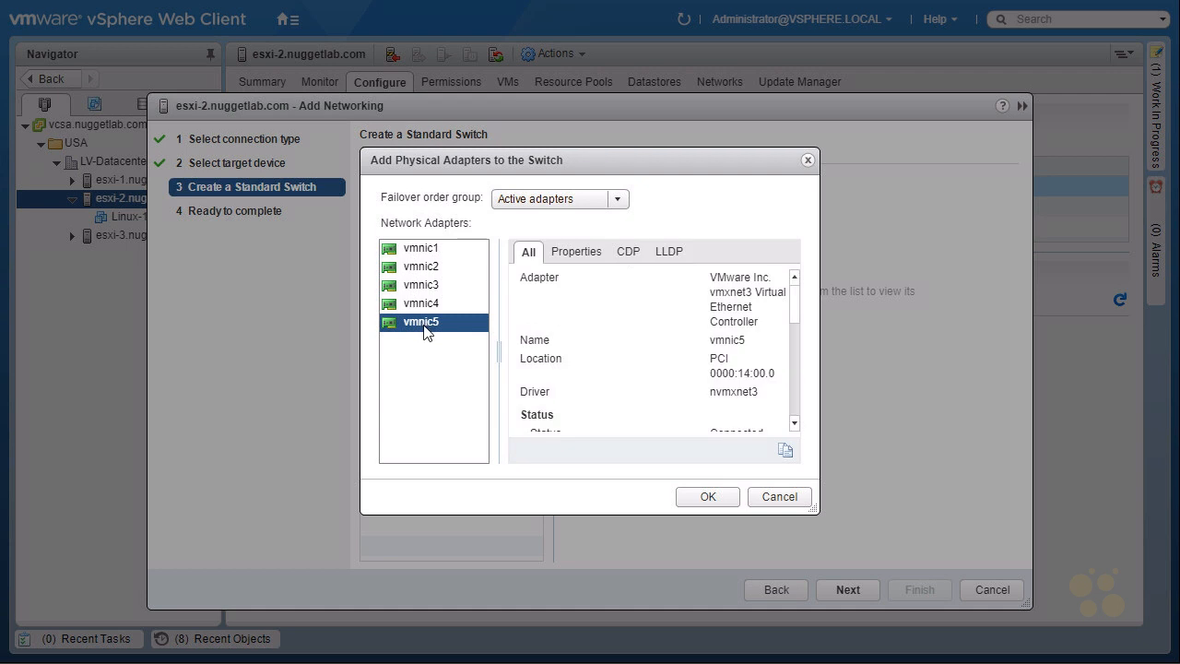
click(707, 497)
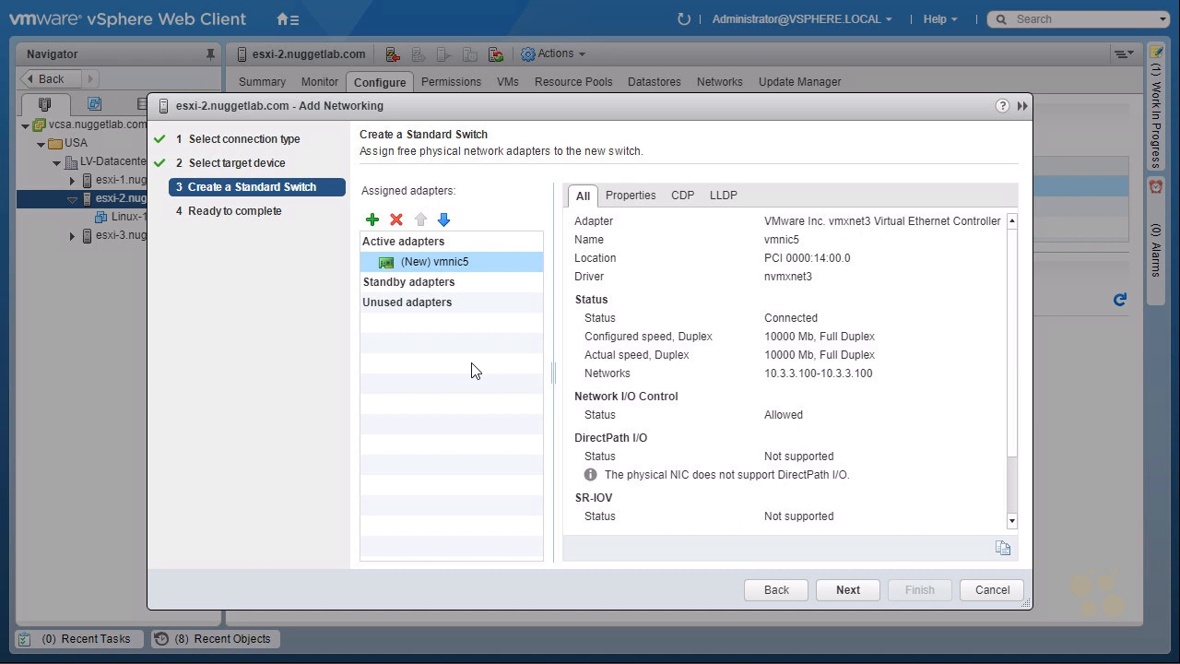
Finish creating the new standard switch and display the diagram of vSwitch1
click(844, 588)
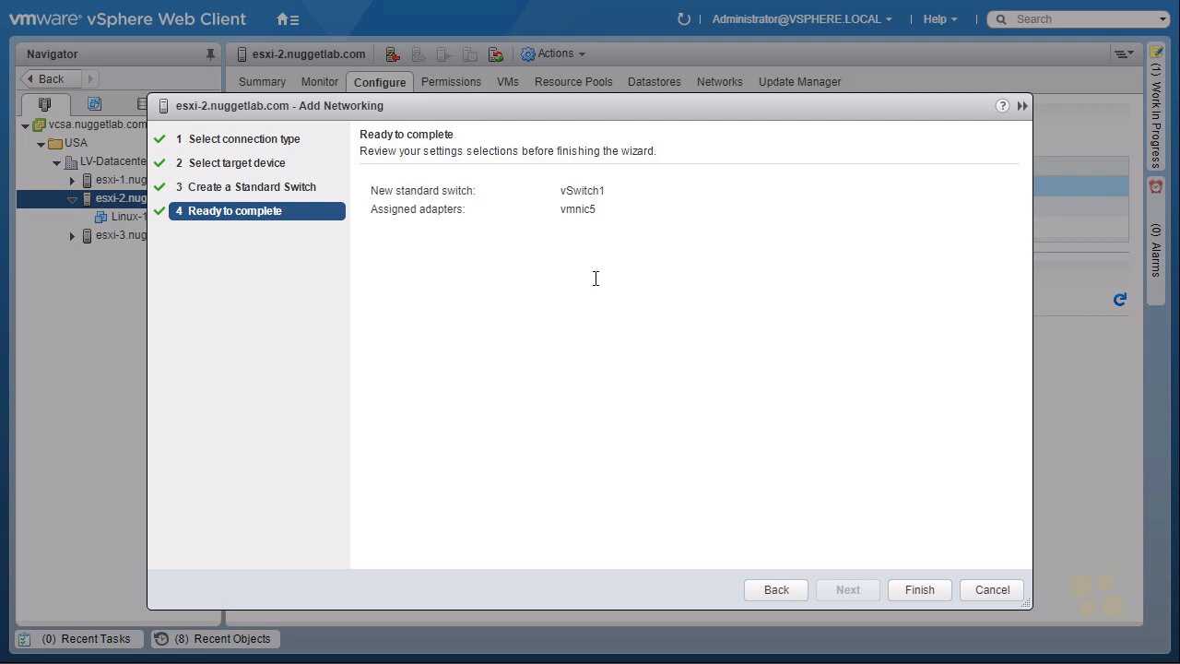
double_click(561, 210)
click(922, 591)
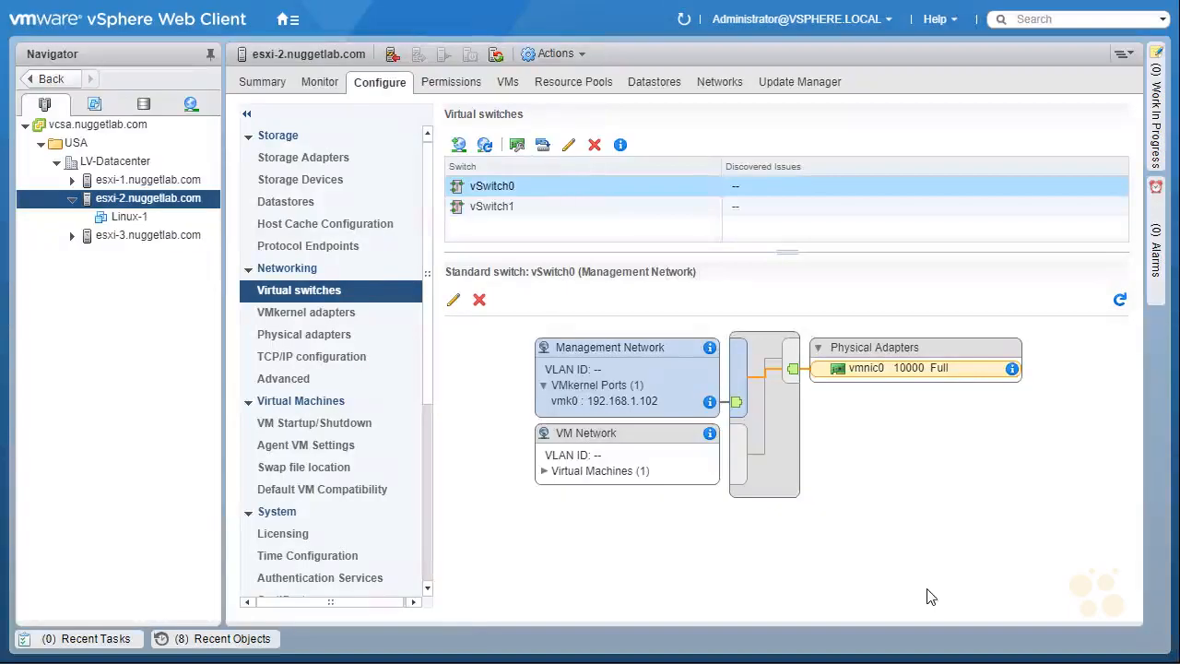
click(514, 215)
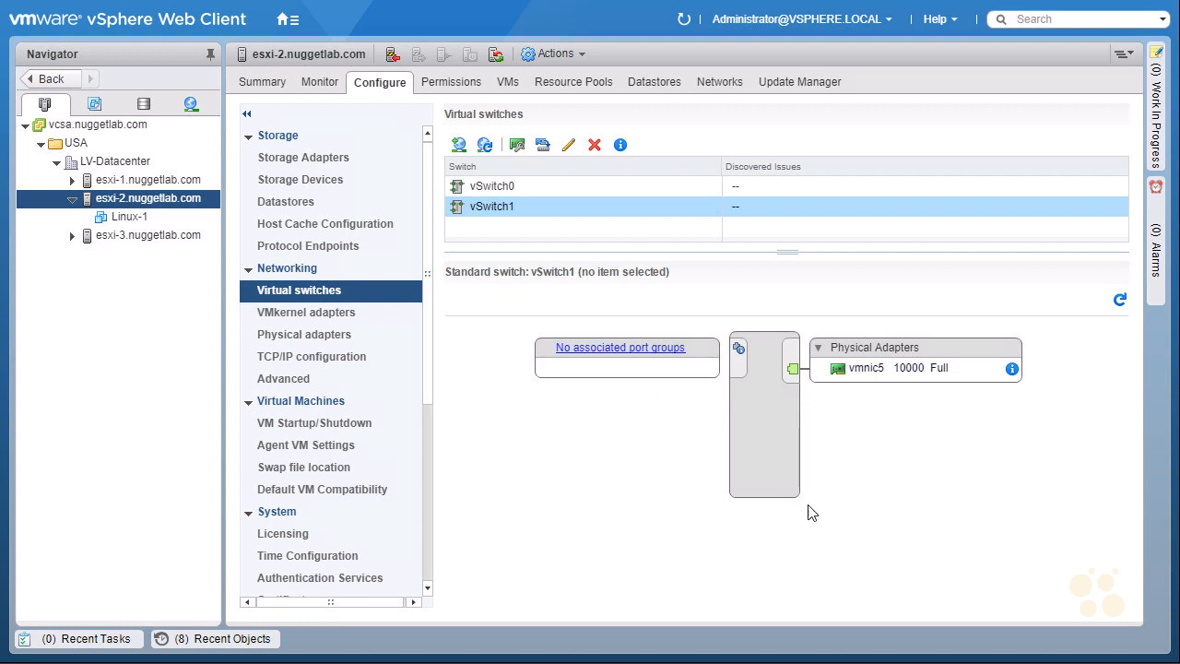
key(ctrl+shift+d)
mouse_move(560, 311)
mouse_down()
mouse_move(568, 289)
mouse_move(732, 293)
mouse_move(764, 335)
mouse_up()
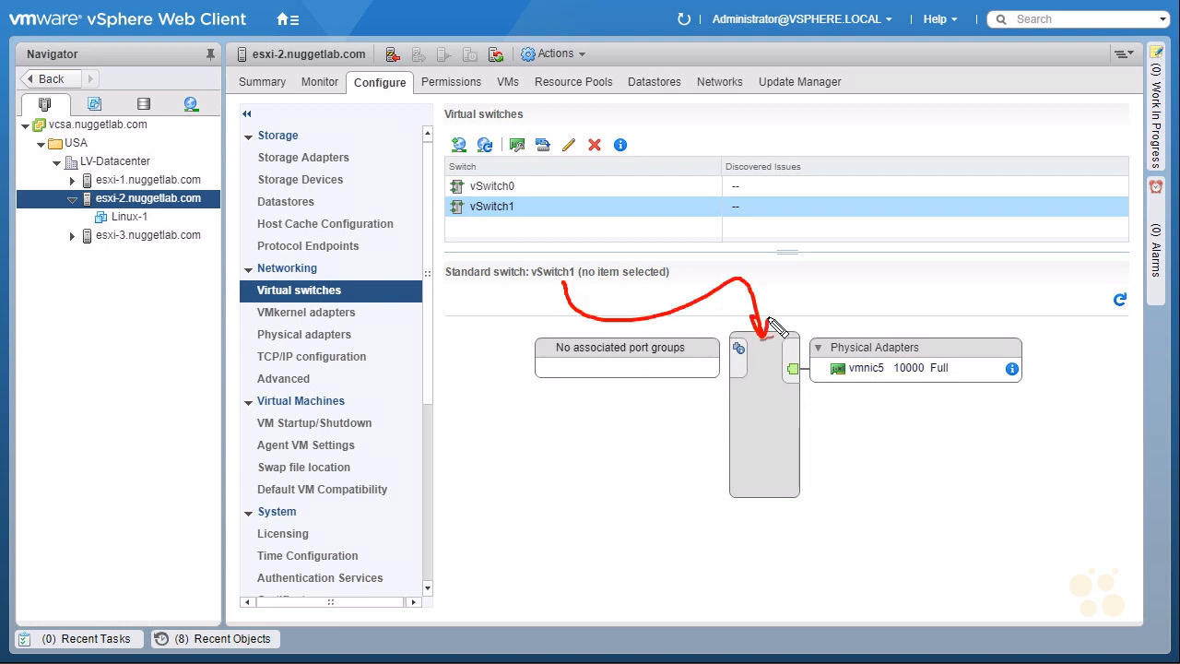
drag(834, 382, 887, 380)
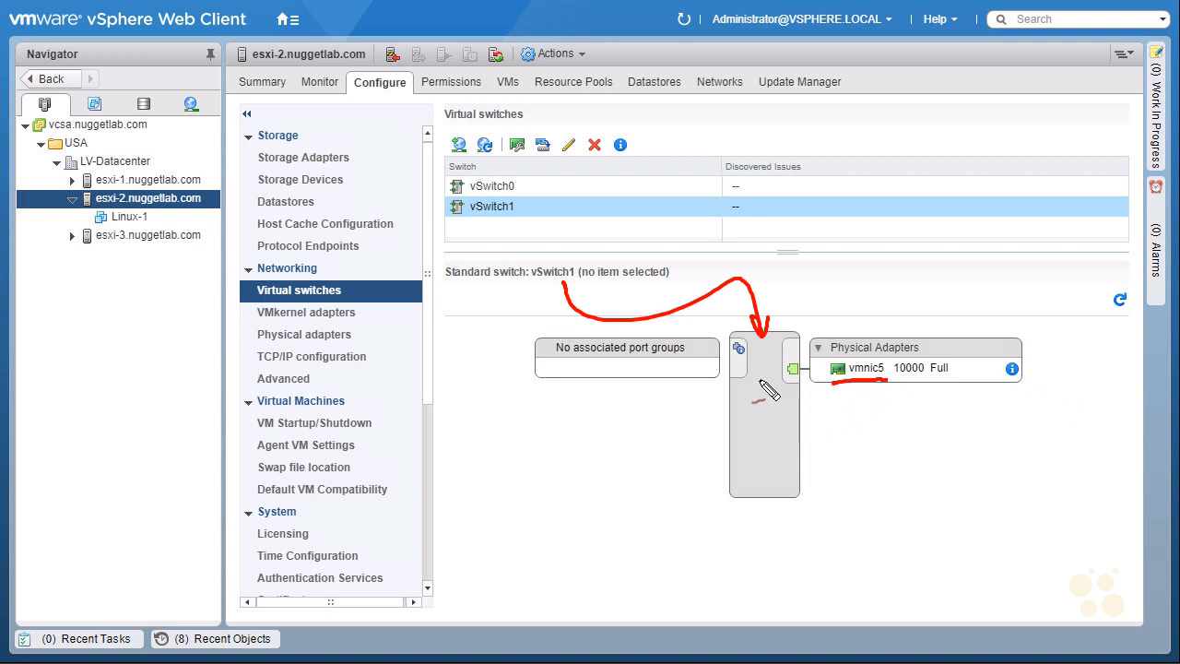
drag(463, 395, 502, 398)
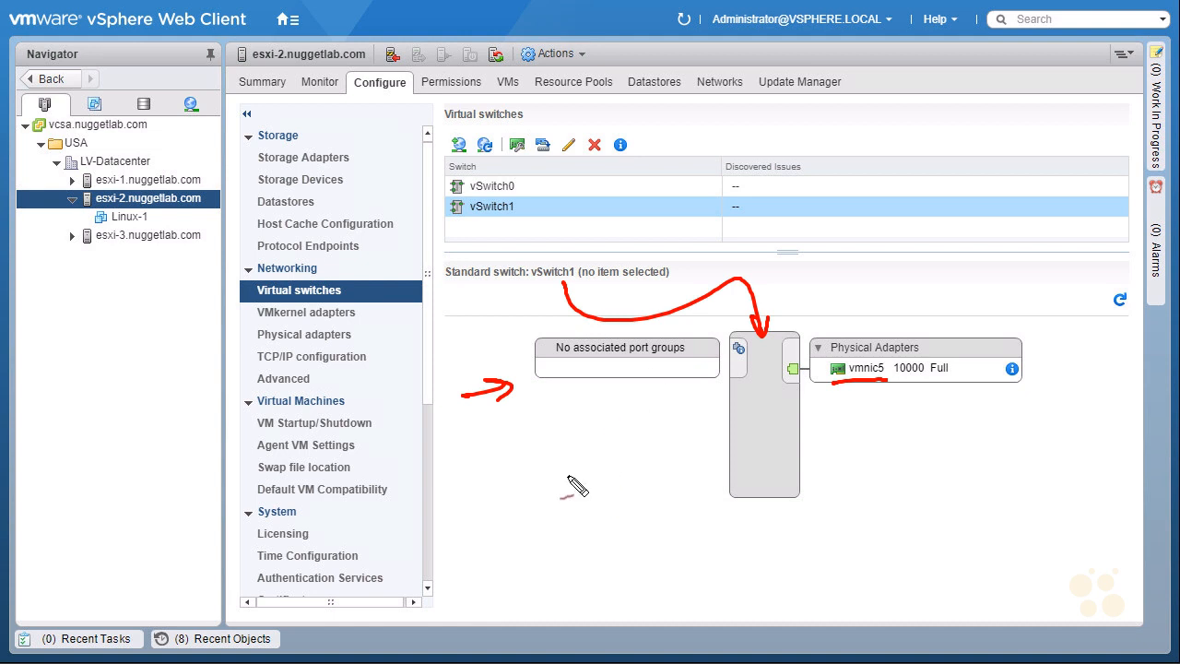
mouse_move(759, 528)
mouse_down()
mouse_move(765, 485)
mouse_move(770, 507)
mouse_up()
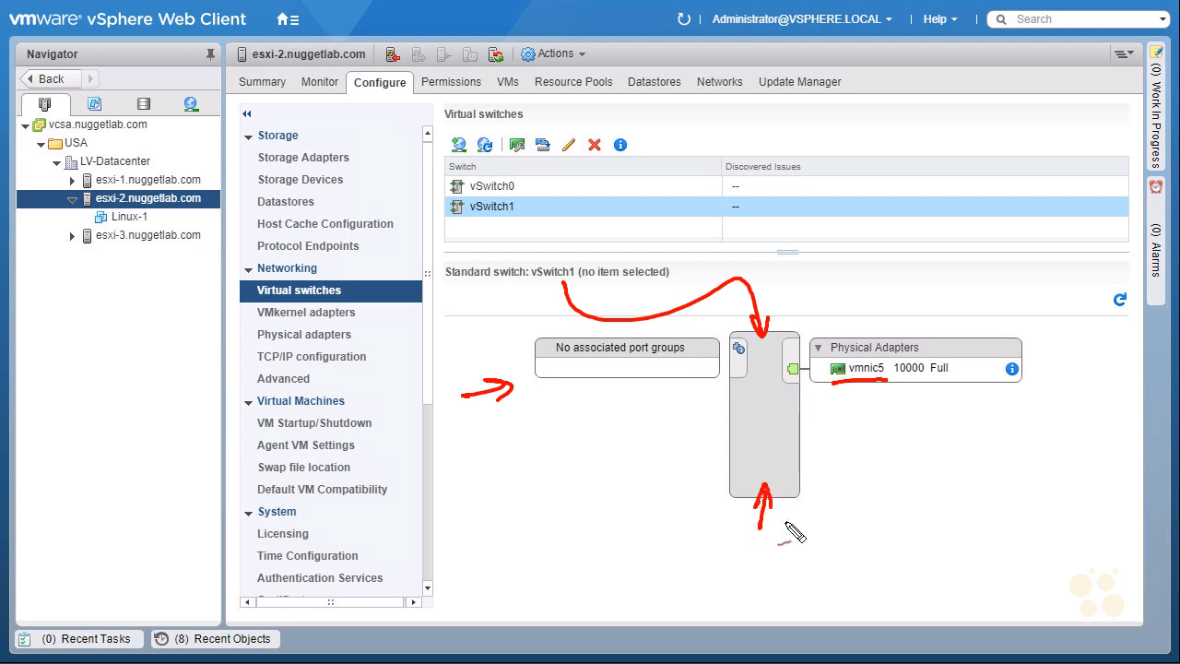
drag(460, 128, 471, 155)
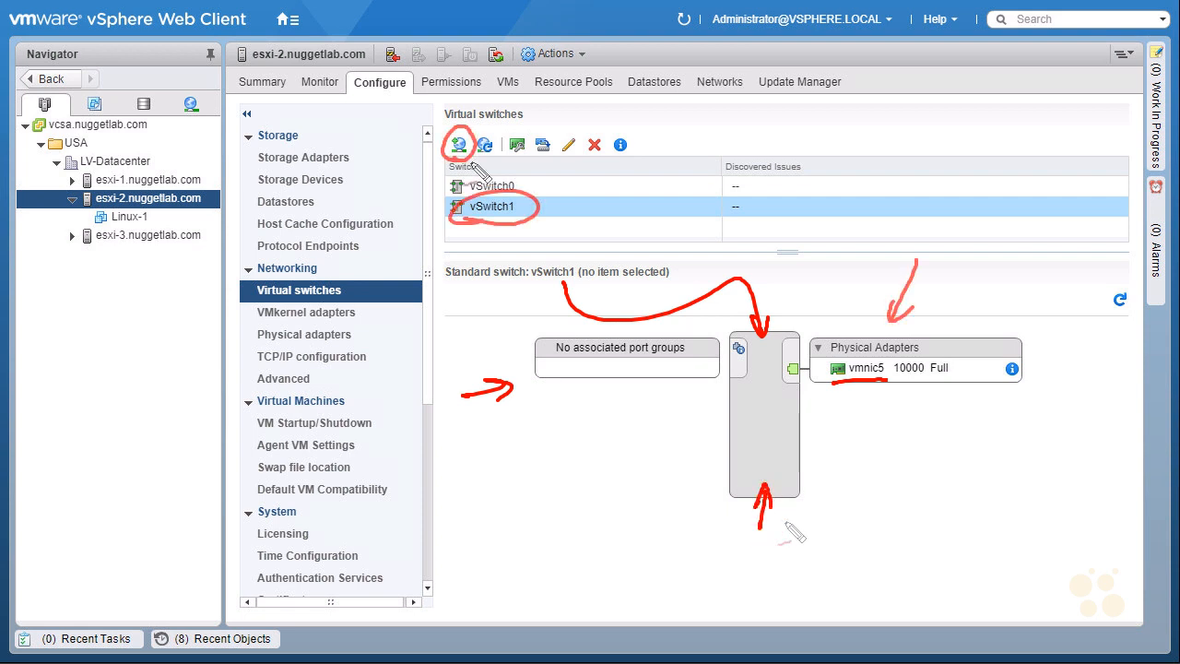
mouse_move(503, 108)
mouse_down()
mouse_move(470, 146)
mouse_move(481, 142)
mouse_up()
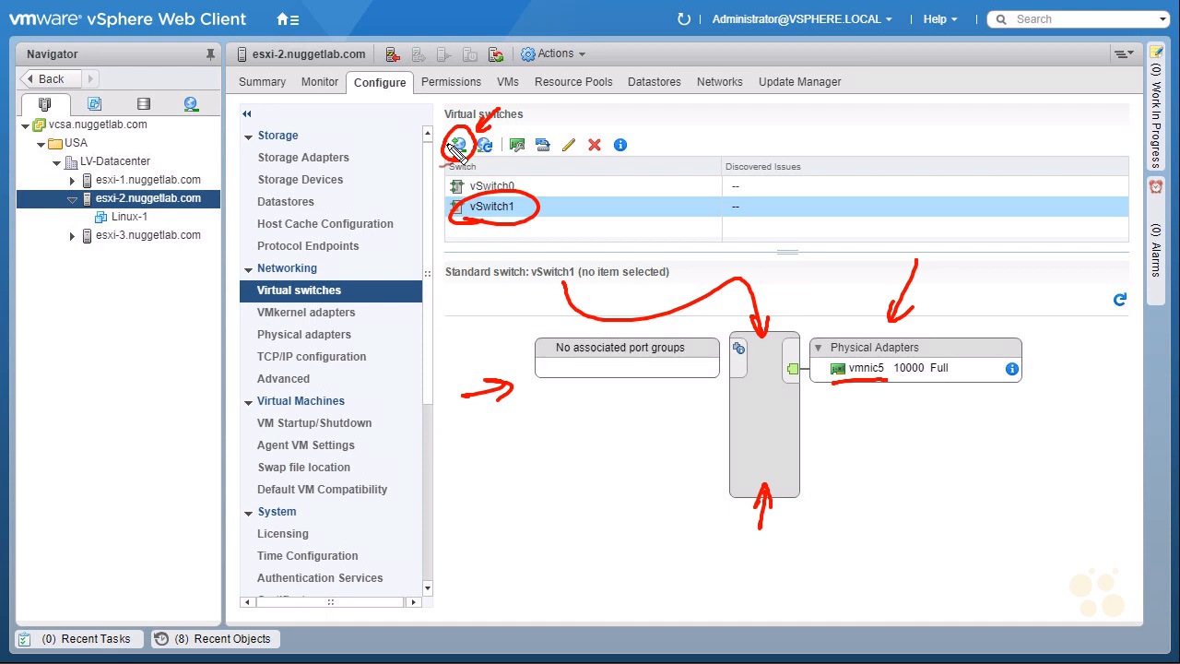
drag(553, 172, 528, 203)
drag(521, 252, 535, 249)
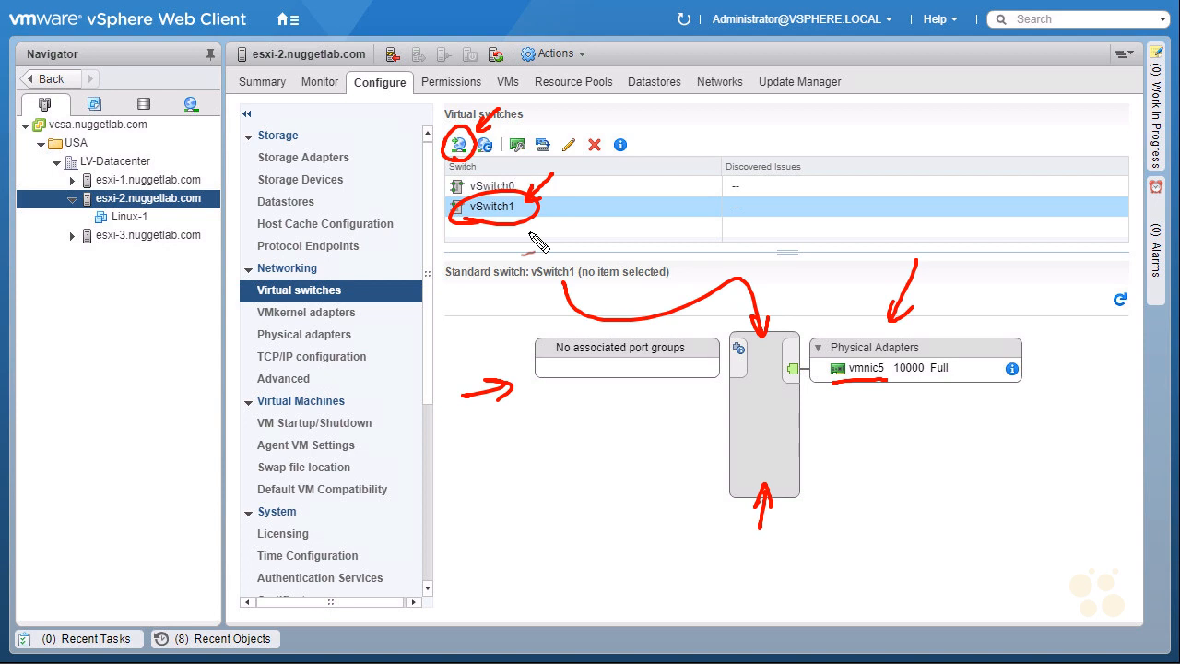
key(Escape)
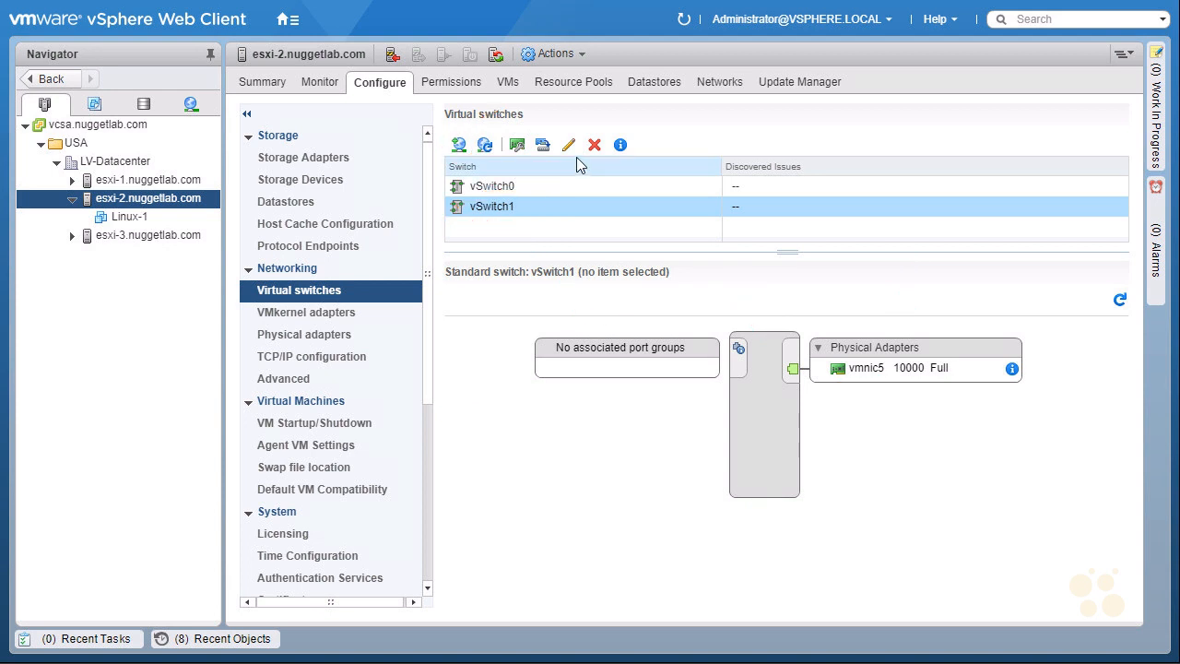
Start adding host networking with a Virtual Machine Port Group for a Standard Switch connection and target the existing vSwitch1
click(459, 151)
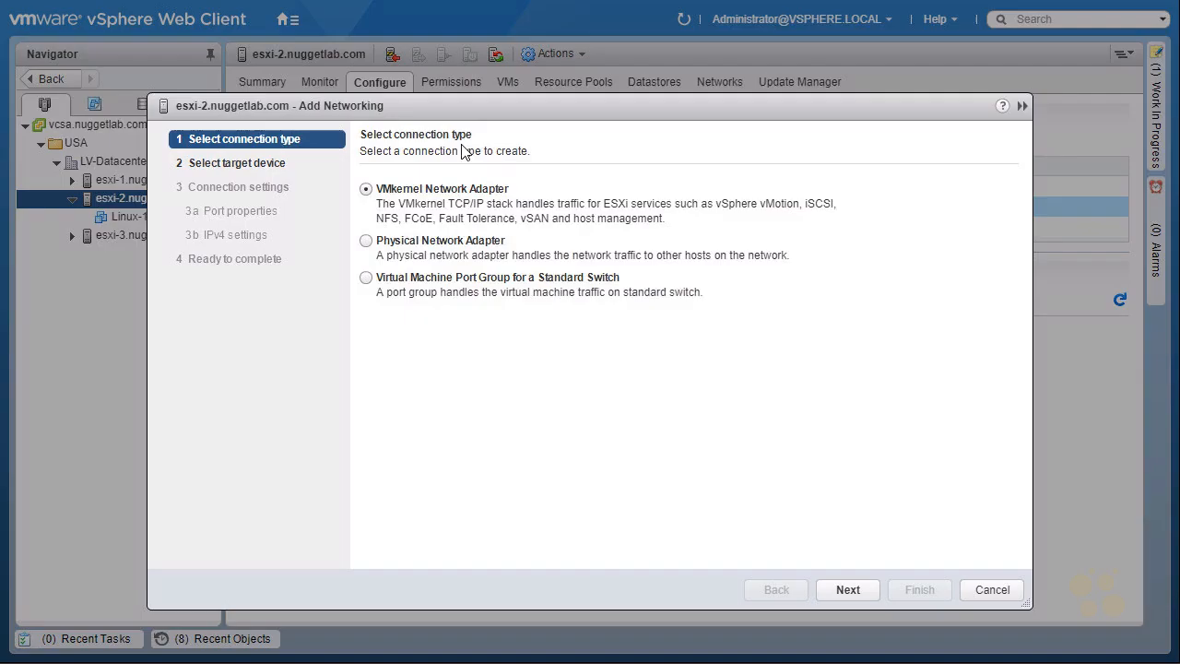
click(366, 278)
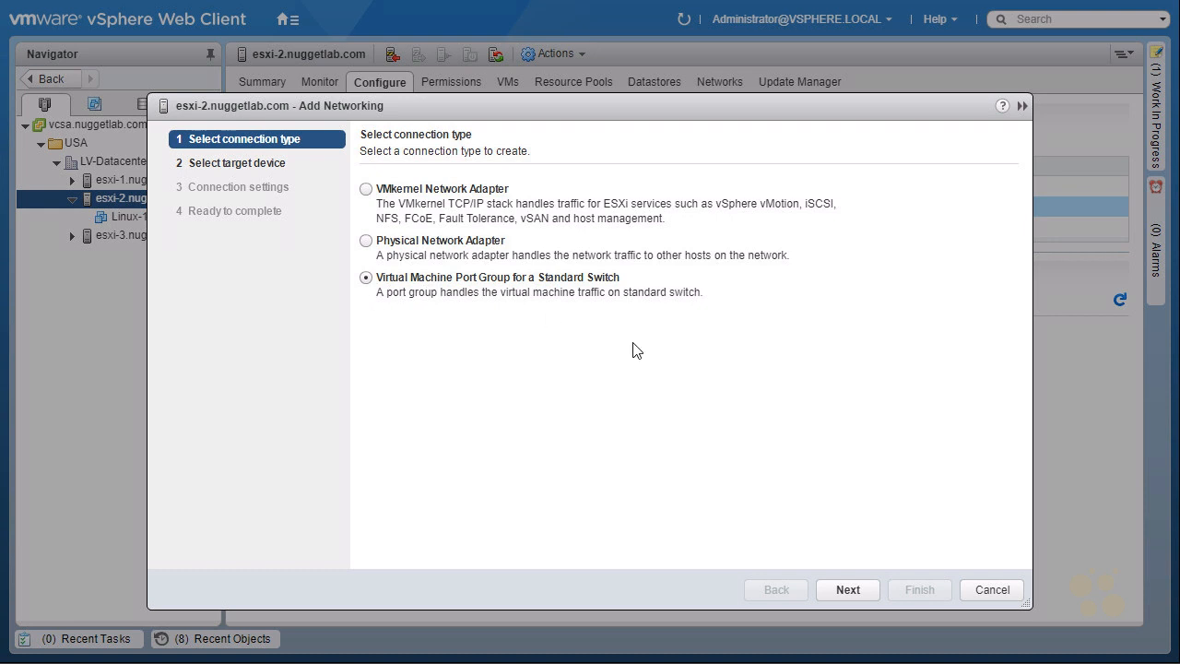
click(838, 594)
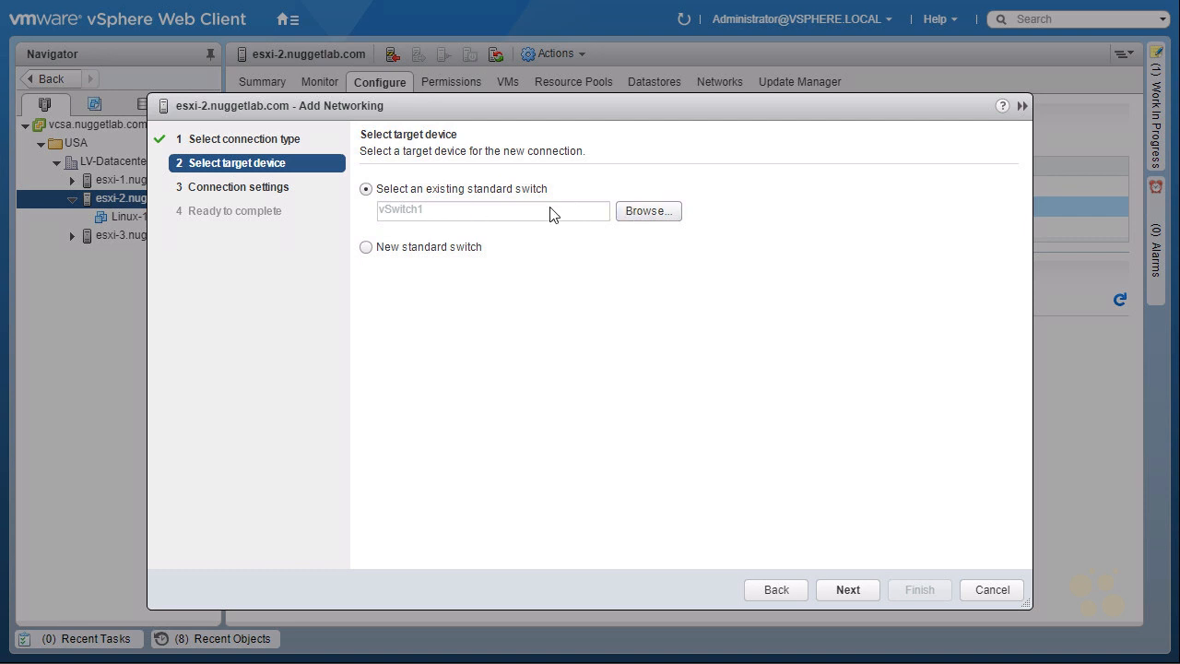
click(645, 211)
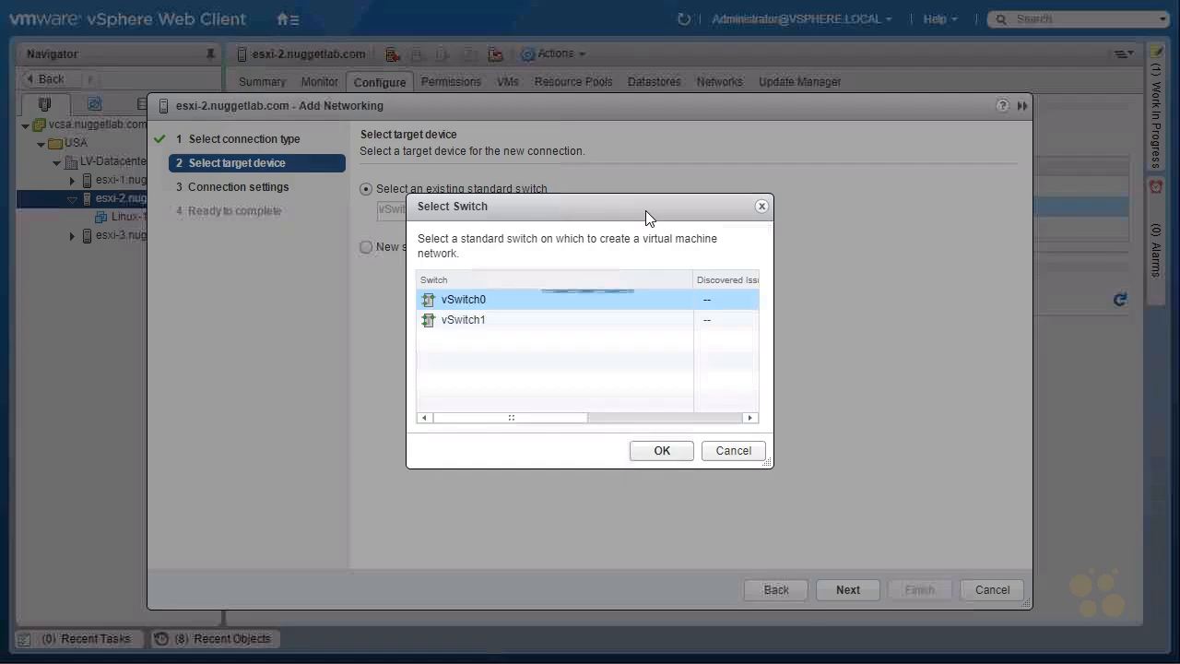
click(462, 329)
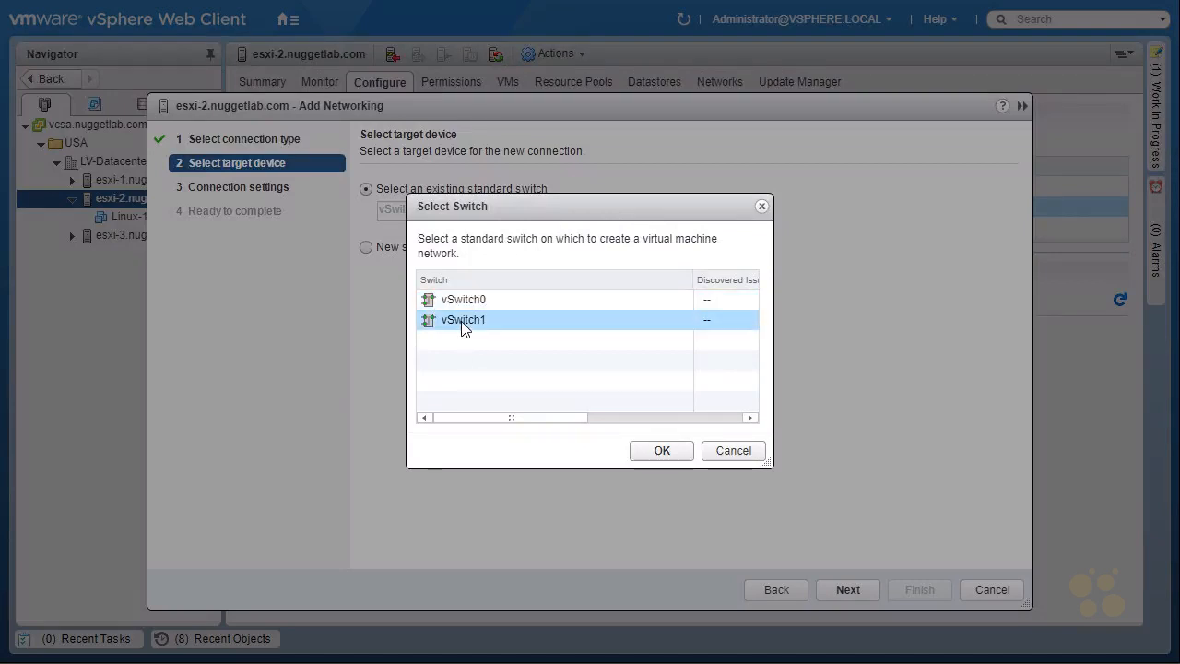
click(656, 452)
click(847, 590)
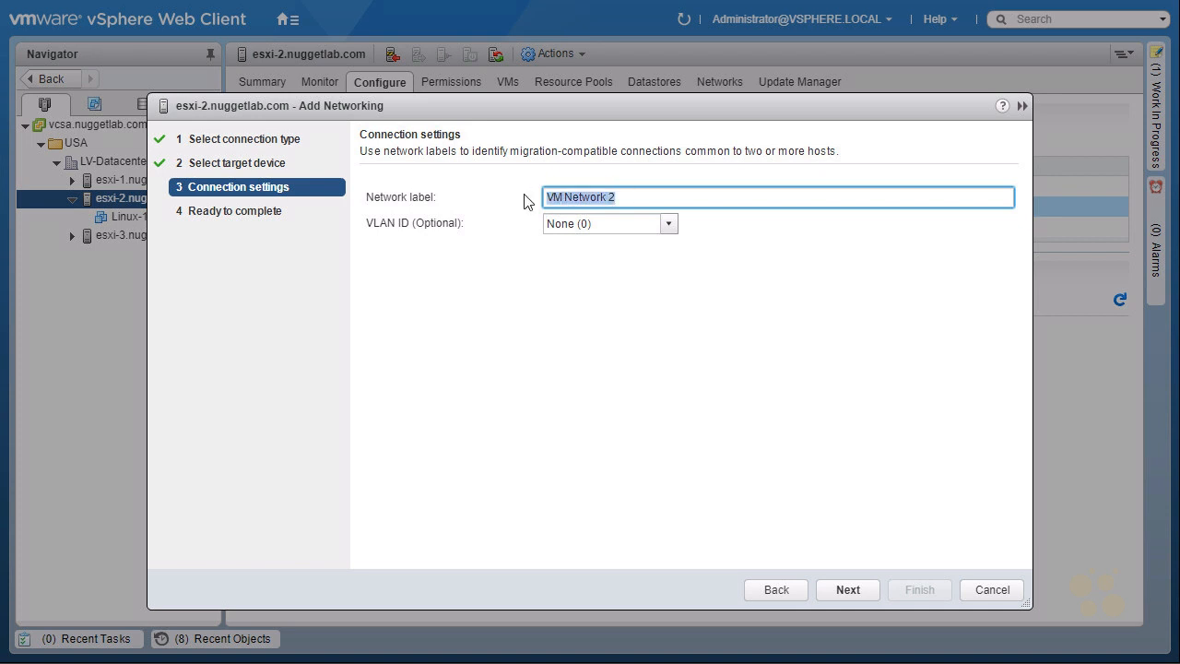
Set the port group's network label to New-VM_Network
text(New-VM)
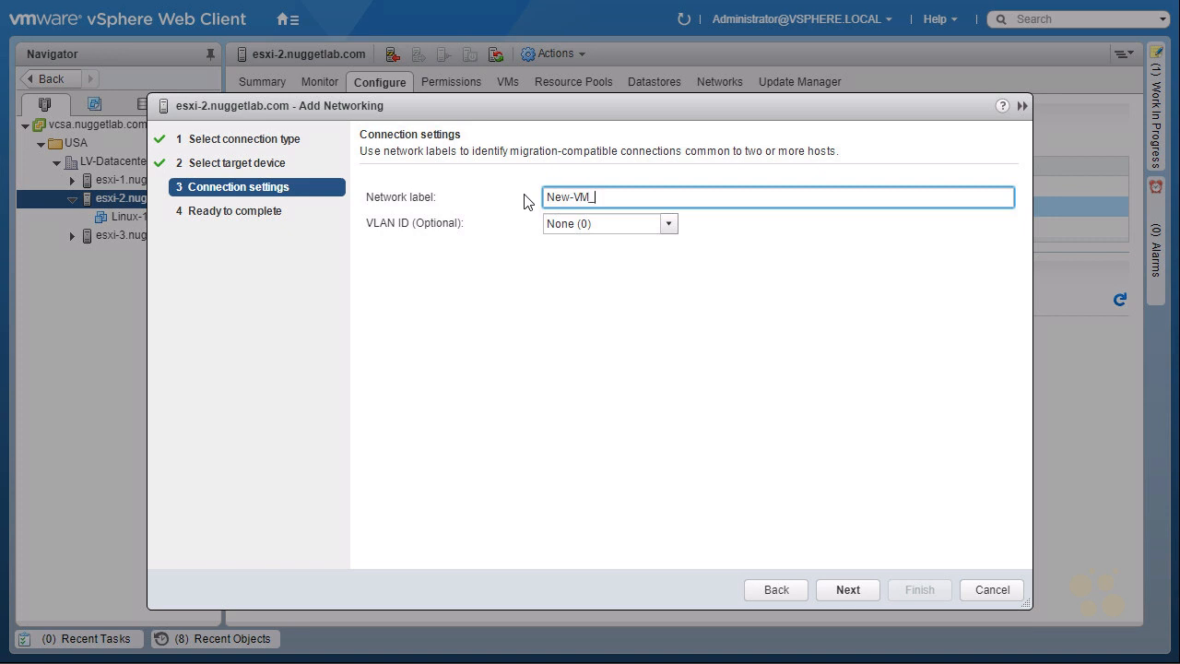
text(_Network)
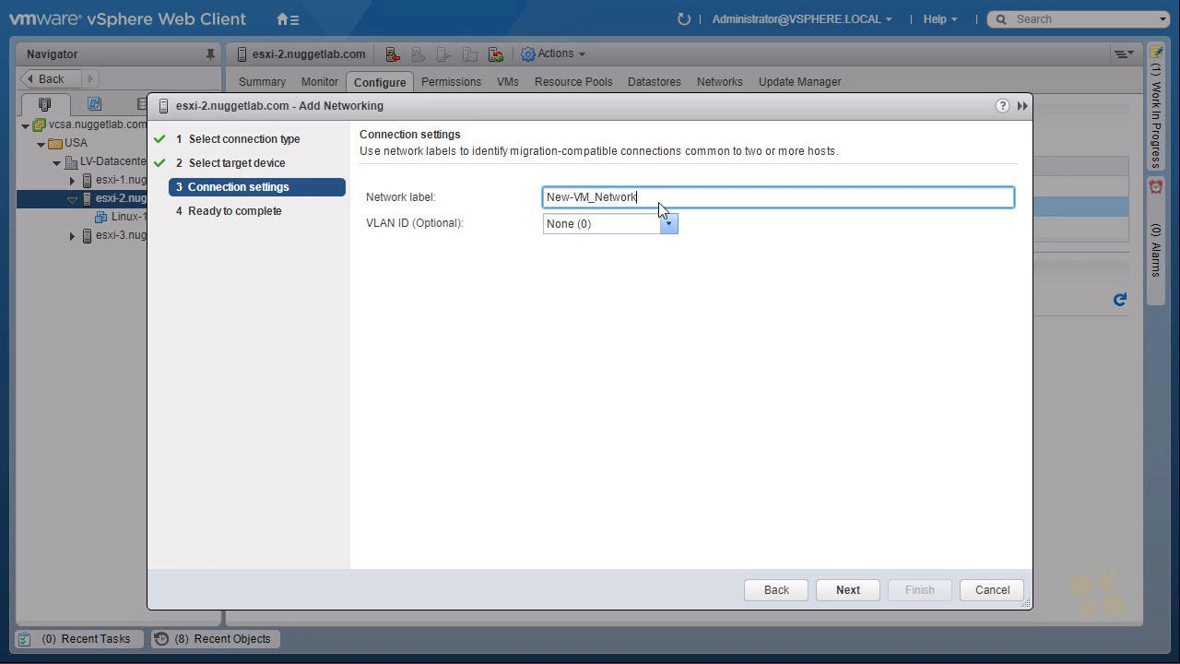
Try a VLAN ID of 20 for the new port group
click(668, 229)
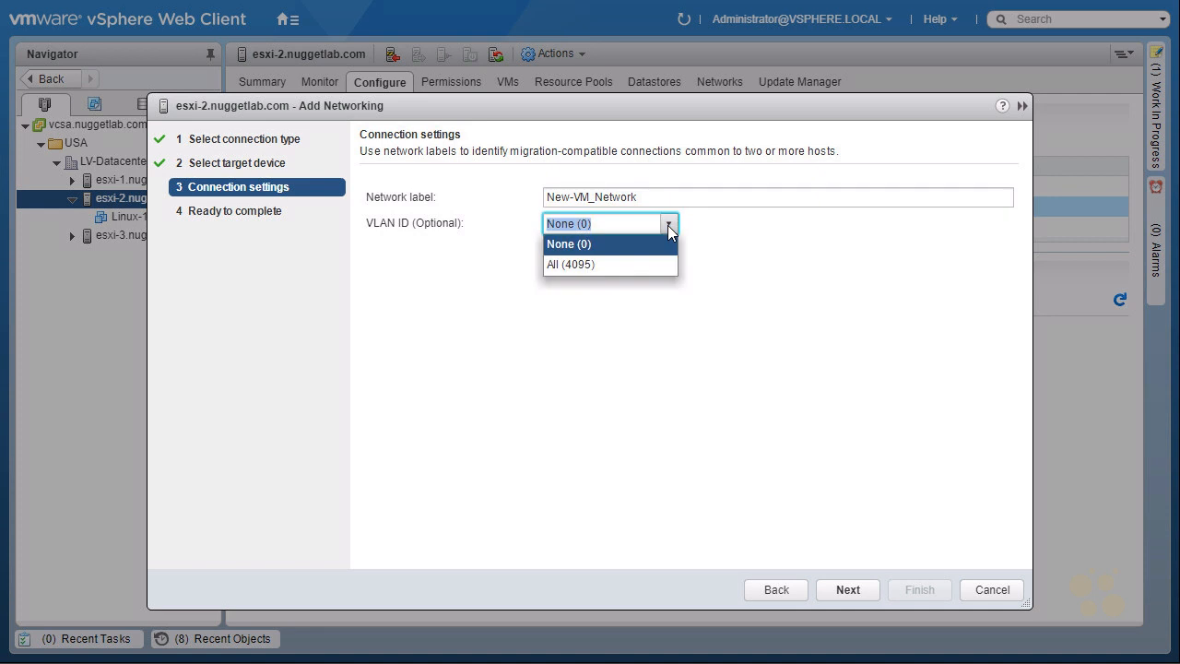
click(632, 227)
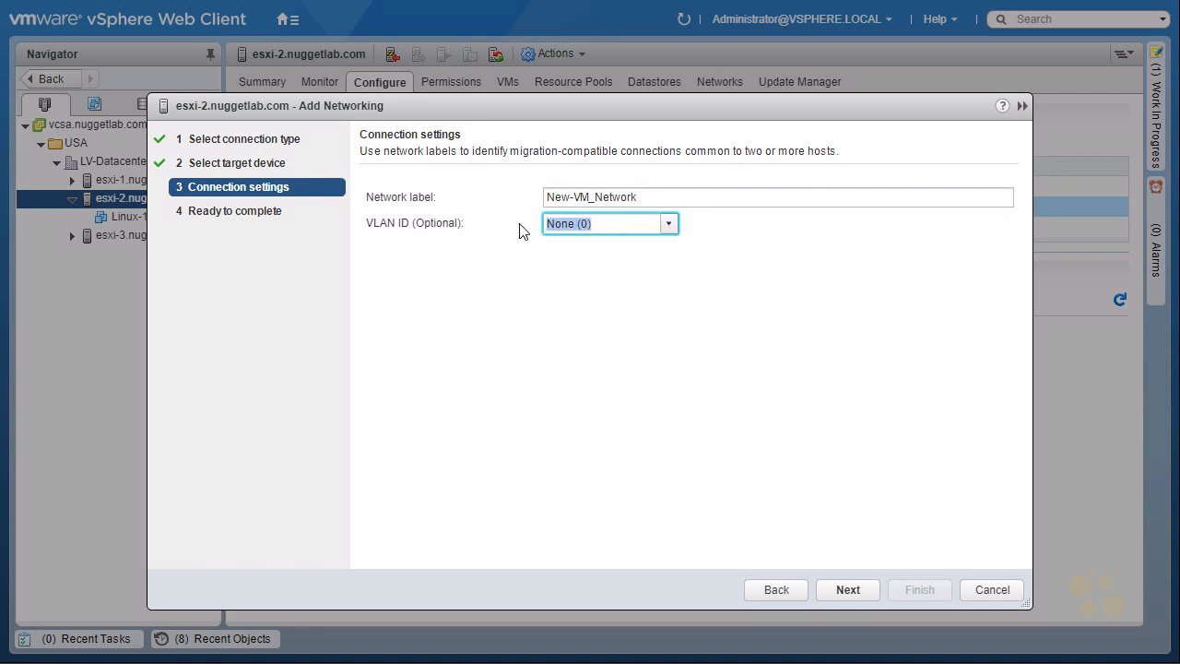
text(20)
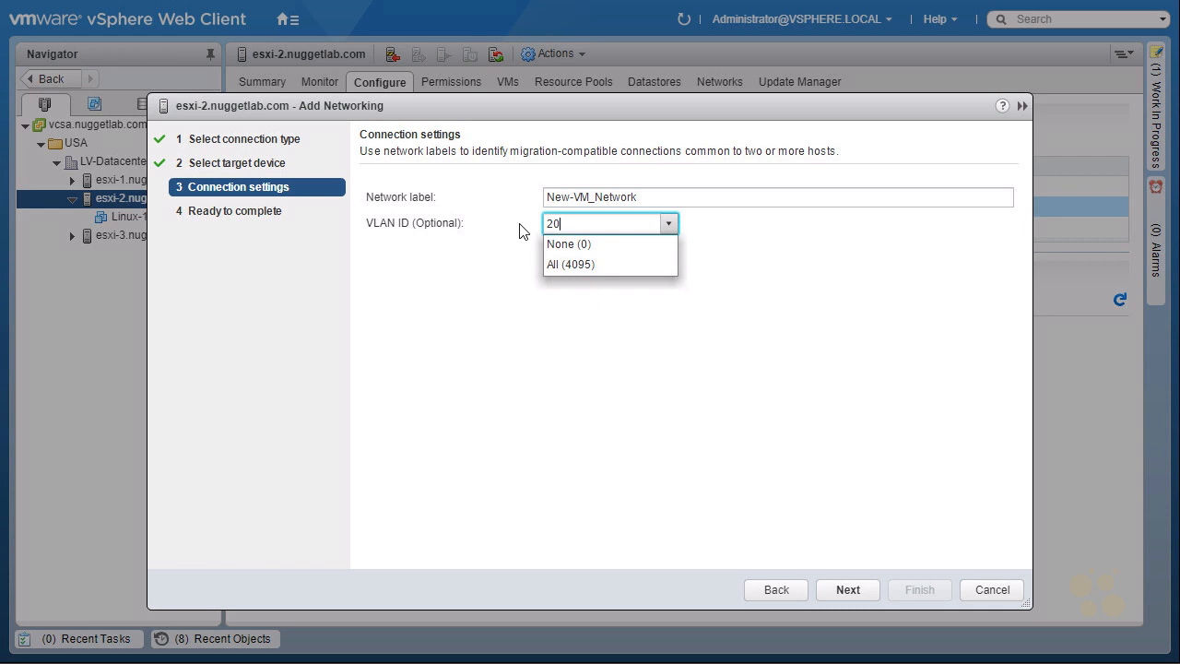
click(519, 225)
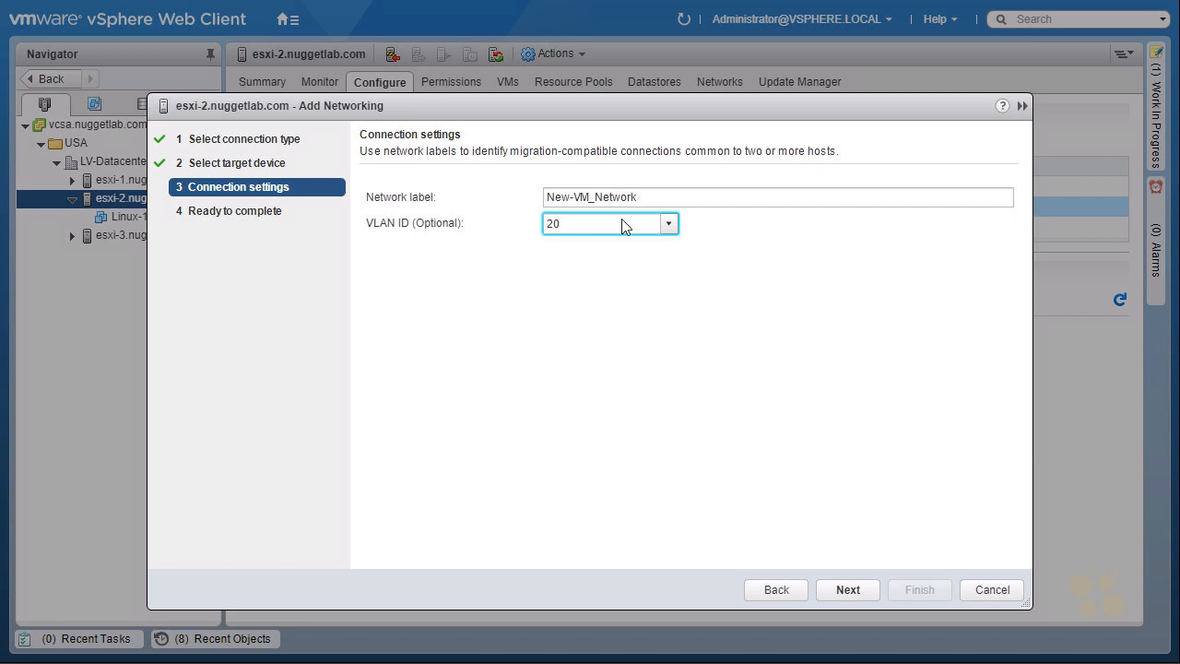
Set the VLAN ID to None (0) and finish creating the port group
click(667, 224)
click(598, 246)
click(846, 595)
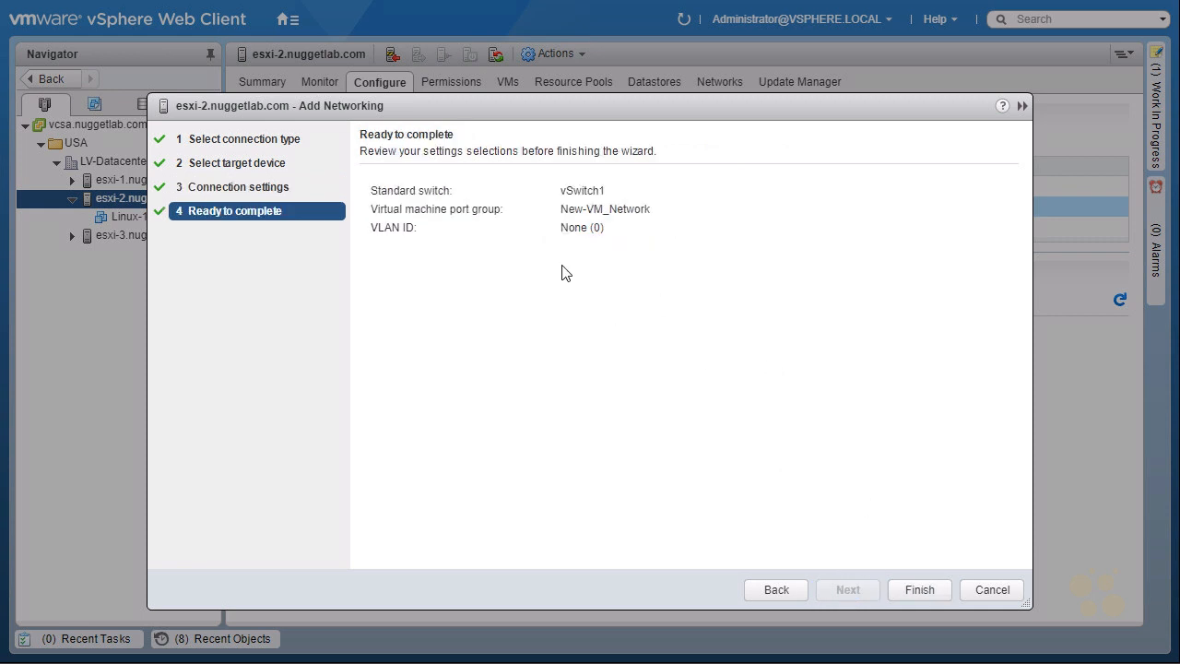
click(918, 589)
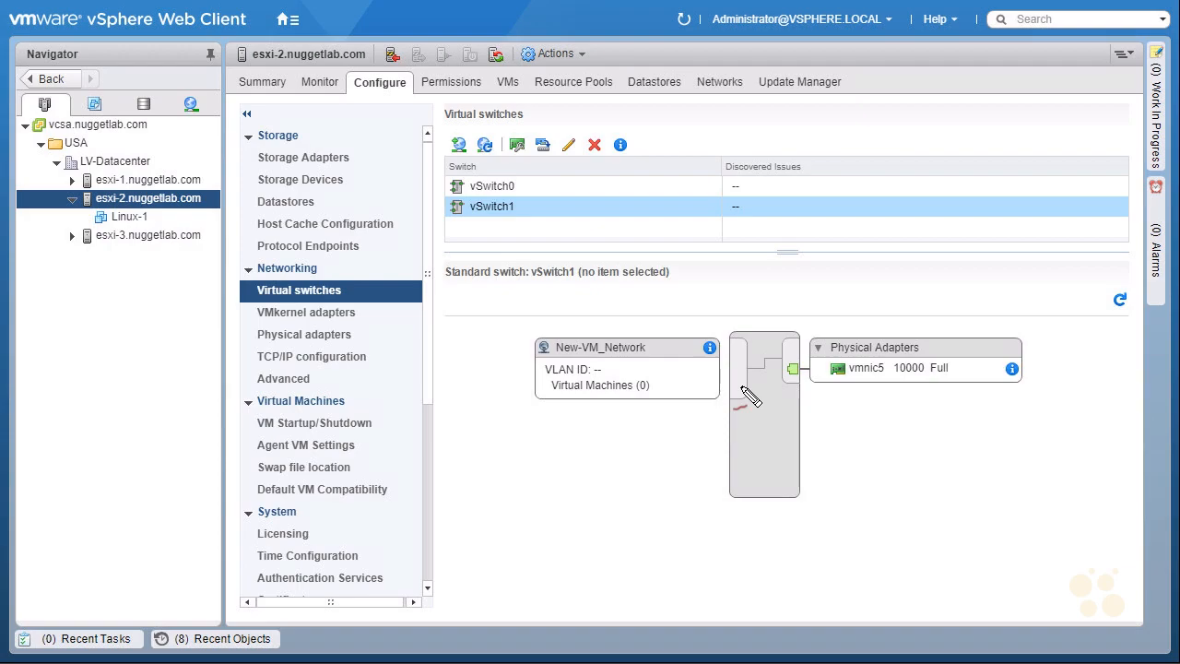
mouse_move(466, 221)
mouse_down()
mouse_move(668, 194)
mouse_move(746, 318)
mouse_move(766, 300)
mouse_up()
drag(846, 444, 872, 395)
drag(853, 410, 874, 415)
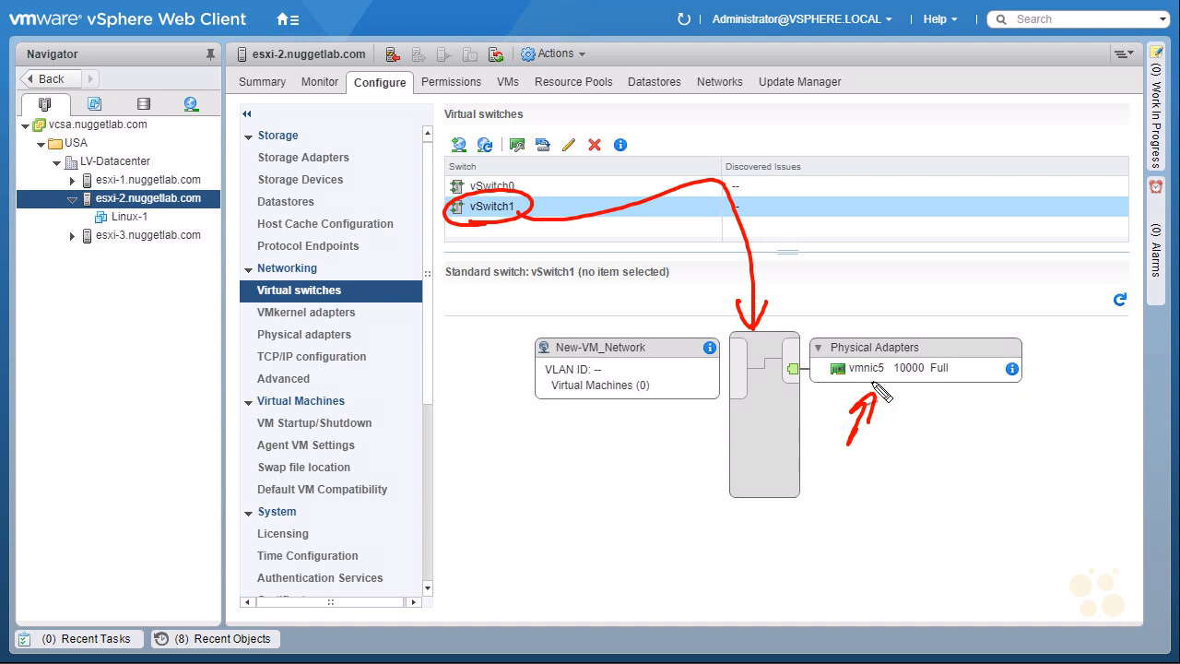
mouse_move(555, 360)
mouse_down()
mouse_move(659, 350)
mouse_move(627, 364)
mouse_up()
drag(579, 468, 630, 410)
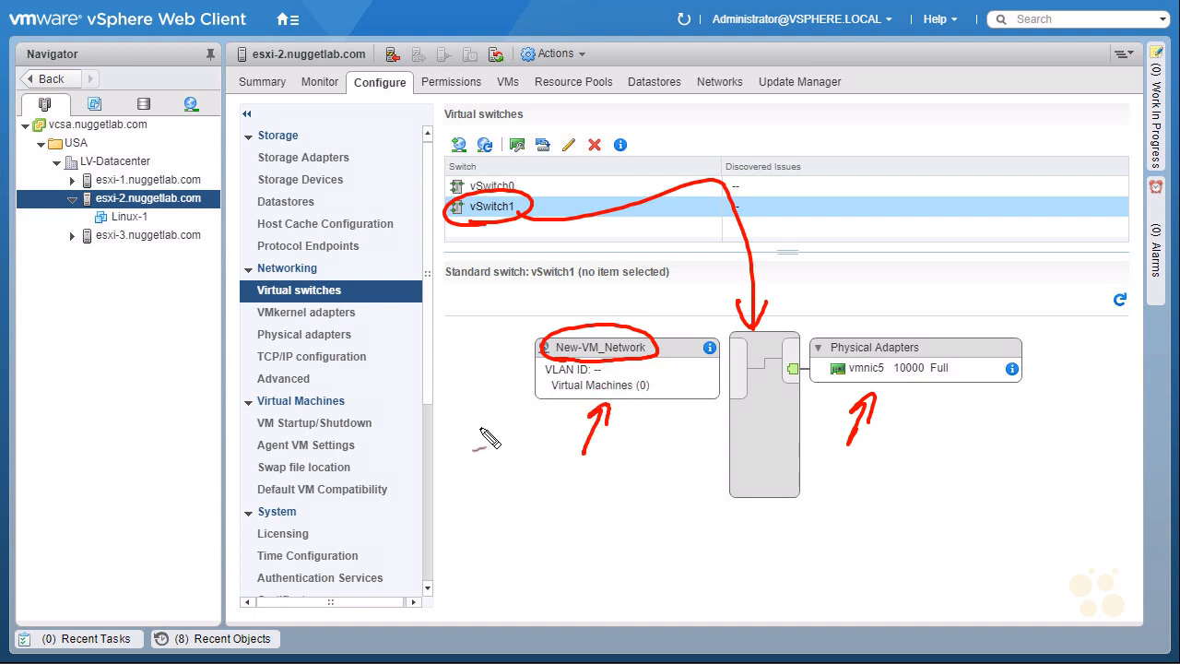
drag(479, 428, 524, 420)
key(Escape)
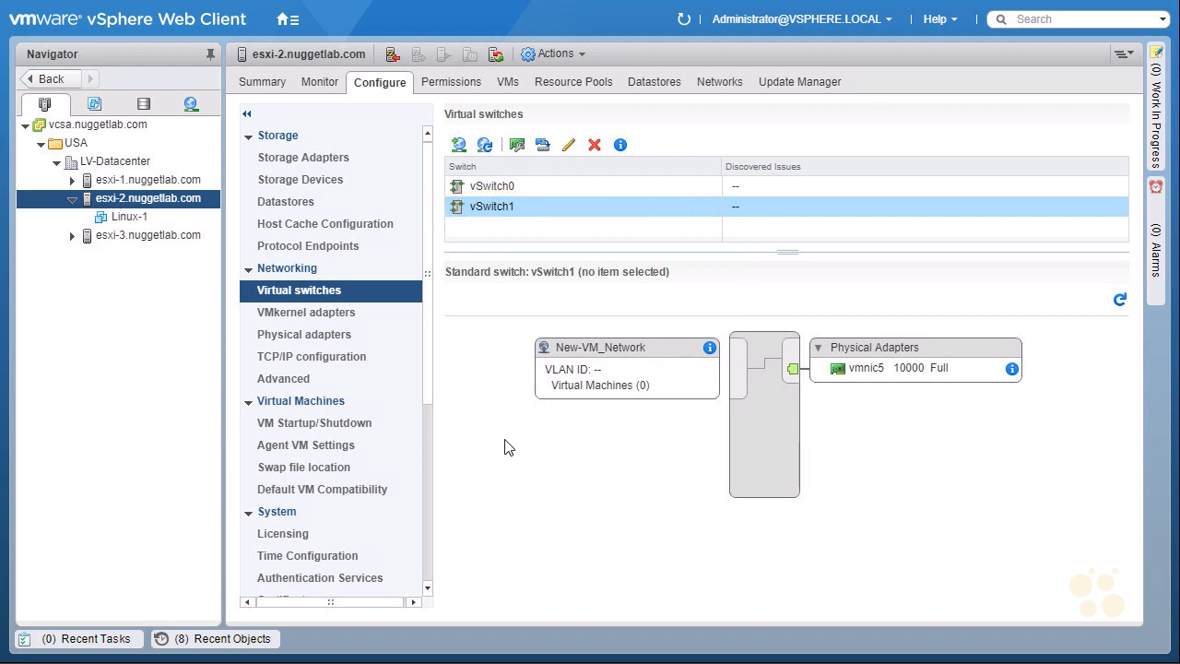
Edit the Linux-1 virtual machine's settings to connect Network adapter 1 to New-VM_Network, and save the change
click(126, 217)
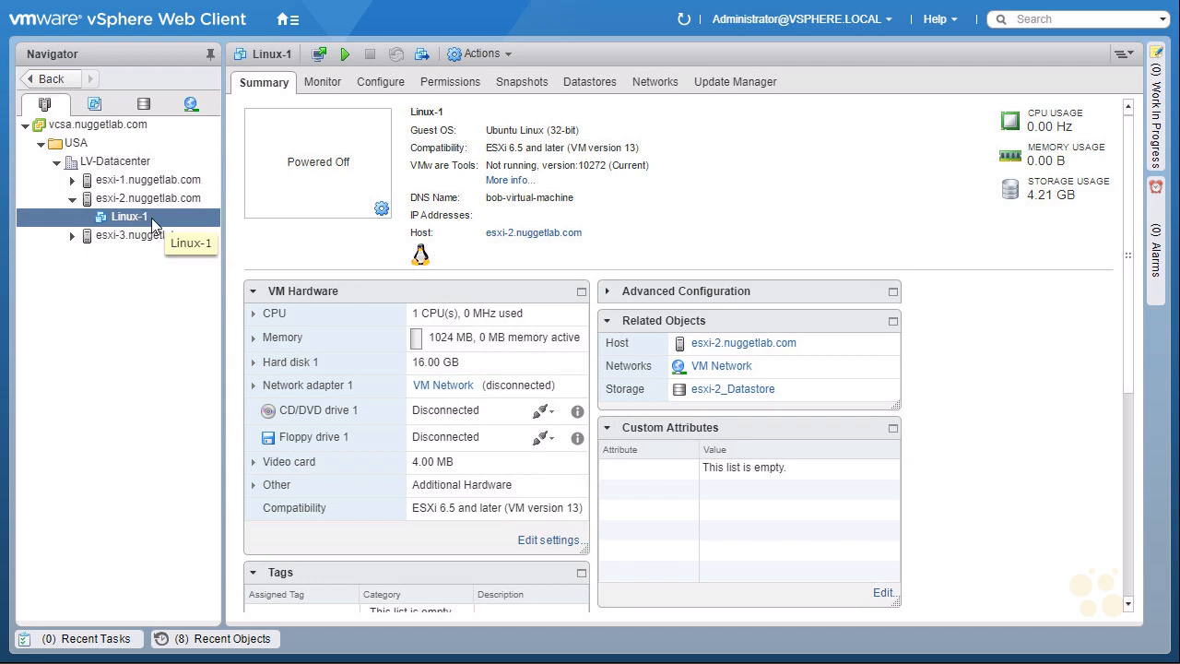
right_click(161, 217)
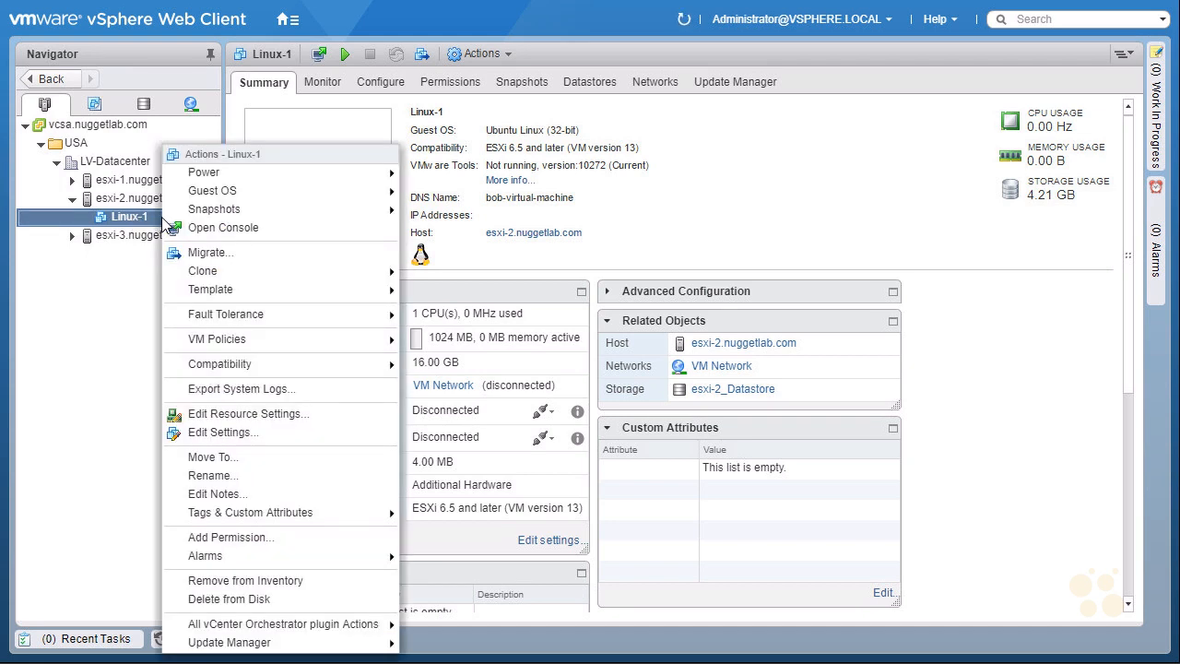
mouse_move(203, 163)
mouse_down()
mouse_move(257, 166)
mouse_move(180, 152)
mouse_move(217, 164)
mouse_up()
drag(289, 126, 265, 150)
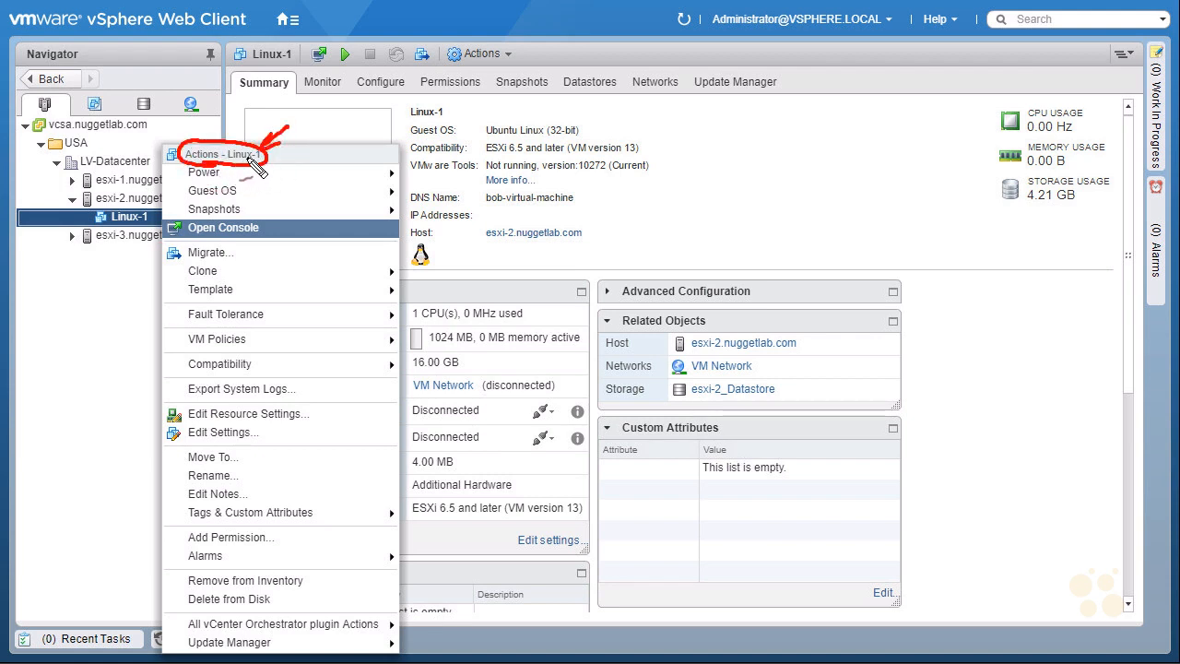
key(Escape)
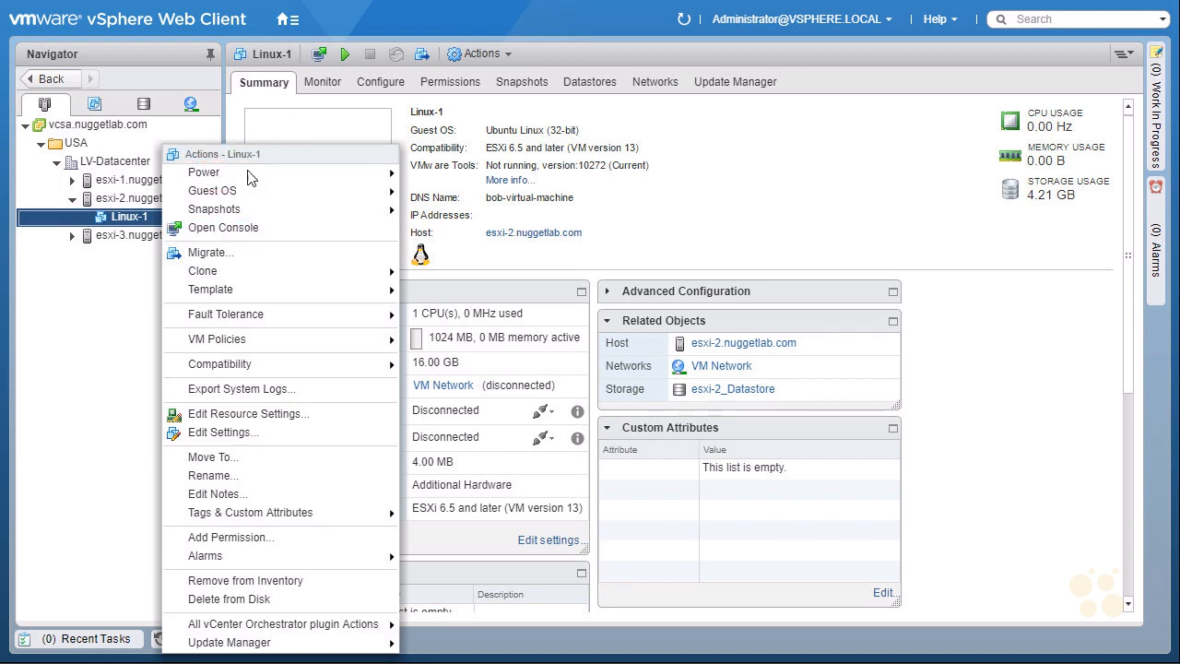
click(274, 441)
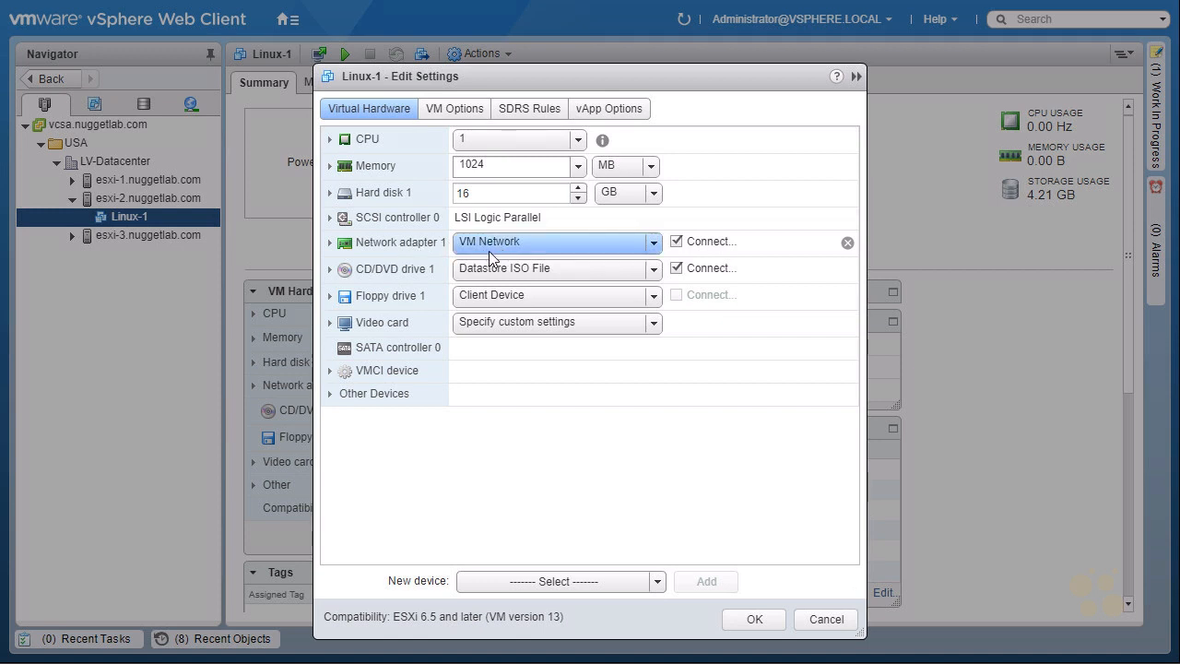
click(654, 244)
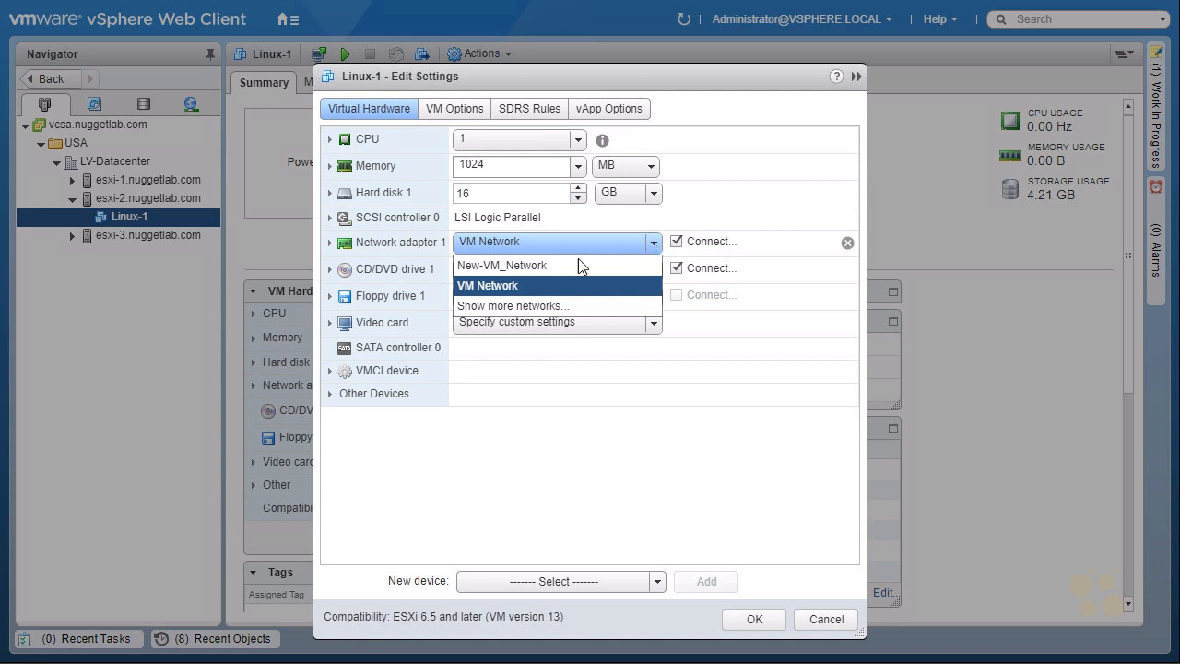
click(553, 266)
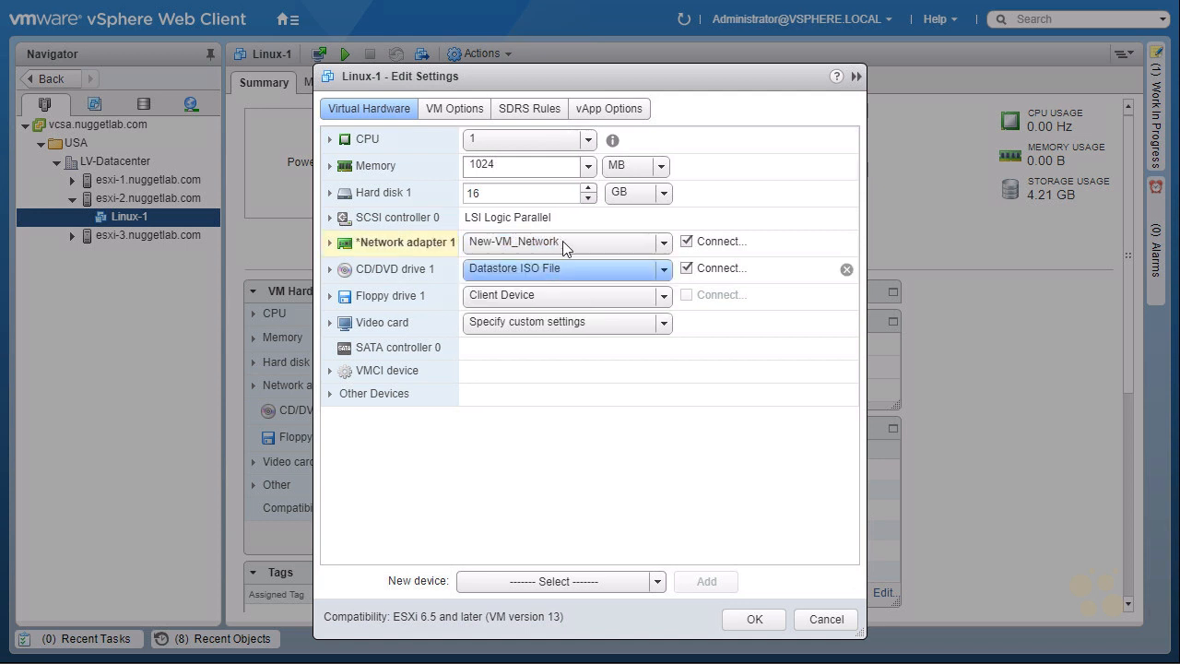
key(ctrl+2)
mouse_move(365, 264)
mouse_down()
mouse_move(462, 247)
mouse_move(369, 264)
mouse_up()
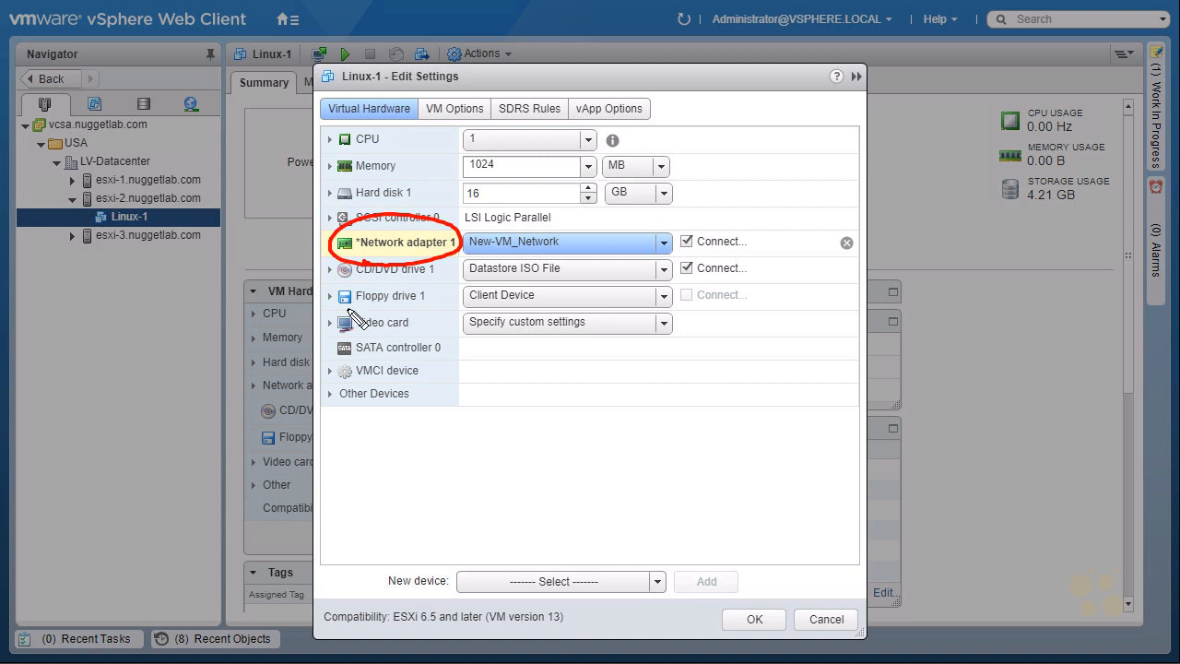
mouse_move(779, 411)
mouse_down()
mouse_move(772, 575)
mouse_move(789, 613)
mouse_up()
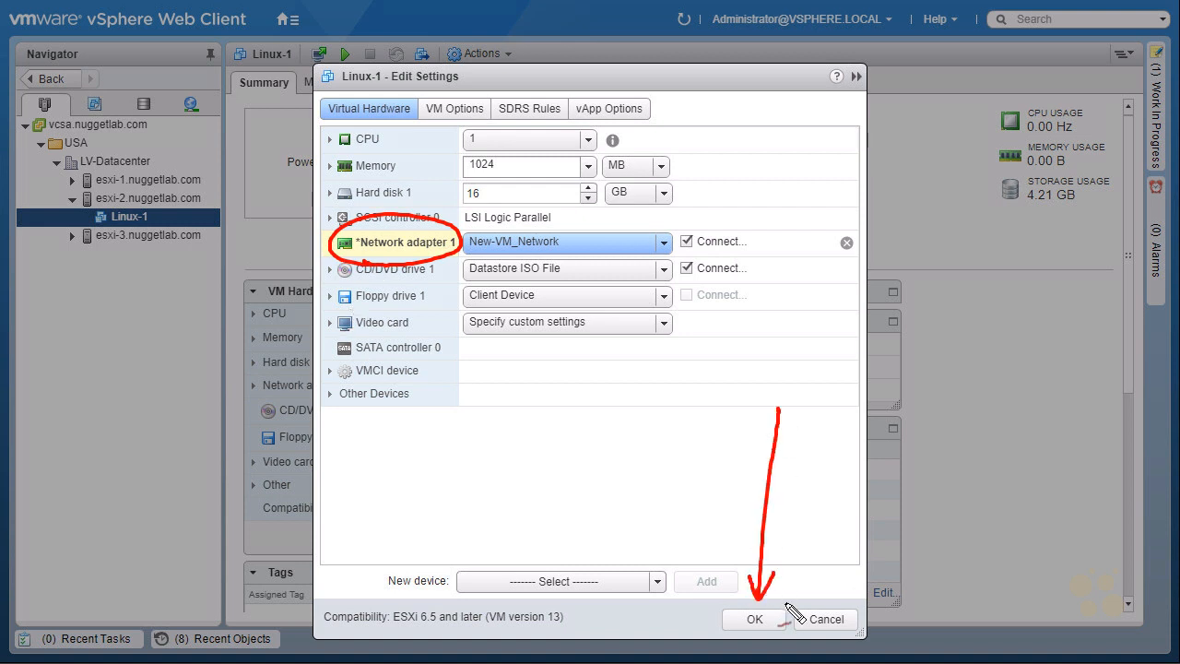
key(Escape)
click(755, 621)
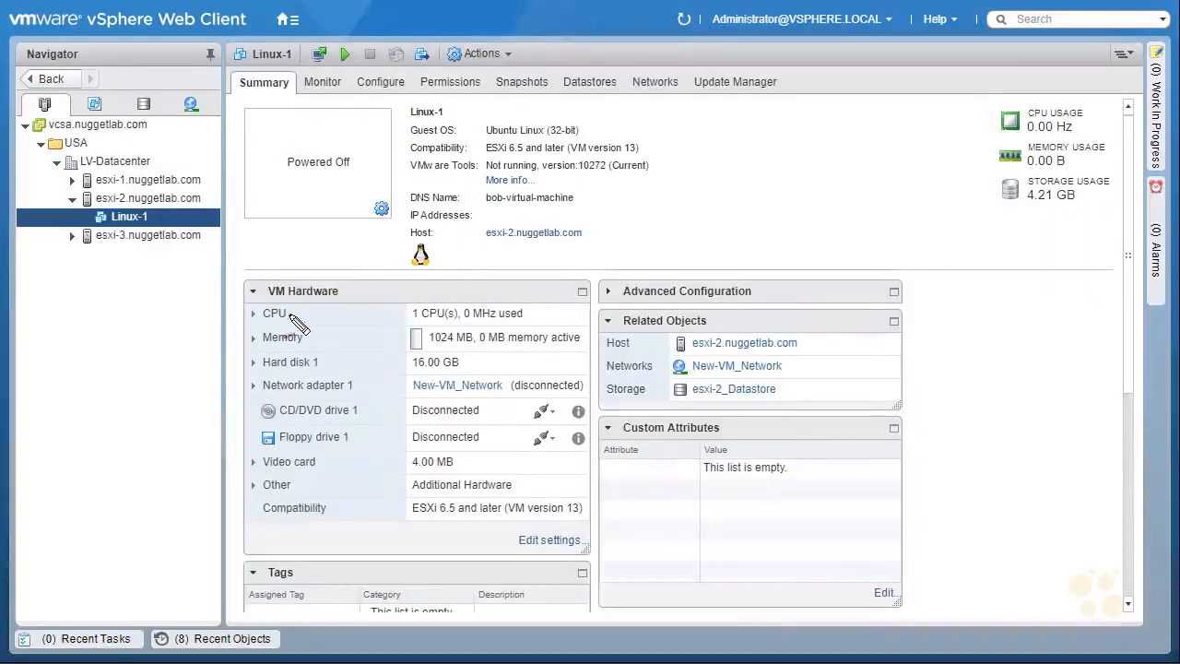
drag(266, 298, 288, 314)
drag(104, 233, 170, 218)
drag(169, 218, 129, 233)
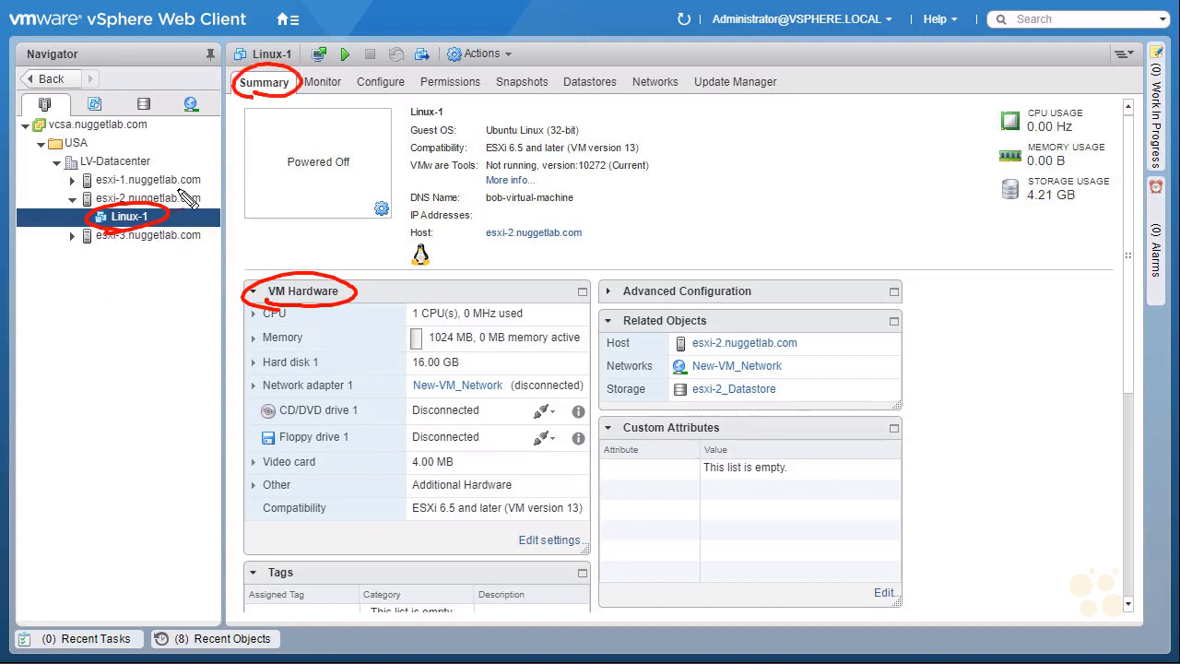
mouse_move(170, 210)
mouse_down()
mouse_move(228, 183)
mouse_move(273, 125)
mouse_move(270, 92)
mouse_up()
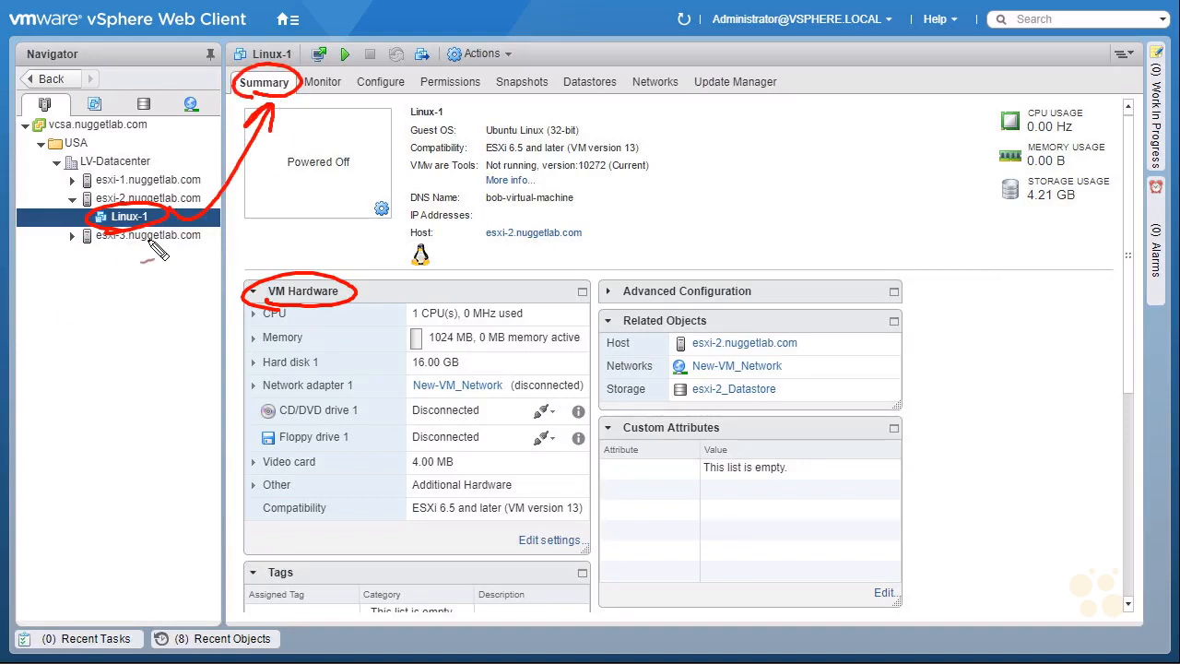
mouse_move(213, 390)
mouse_down()
mouse_move(249, 388)
mouse_move(239, 395)
mouse_up()
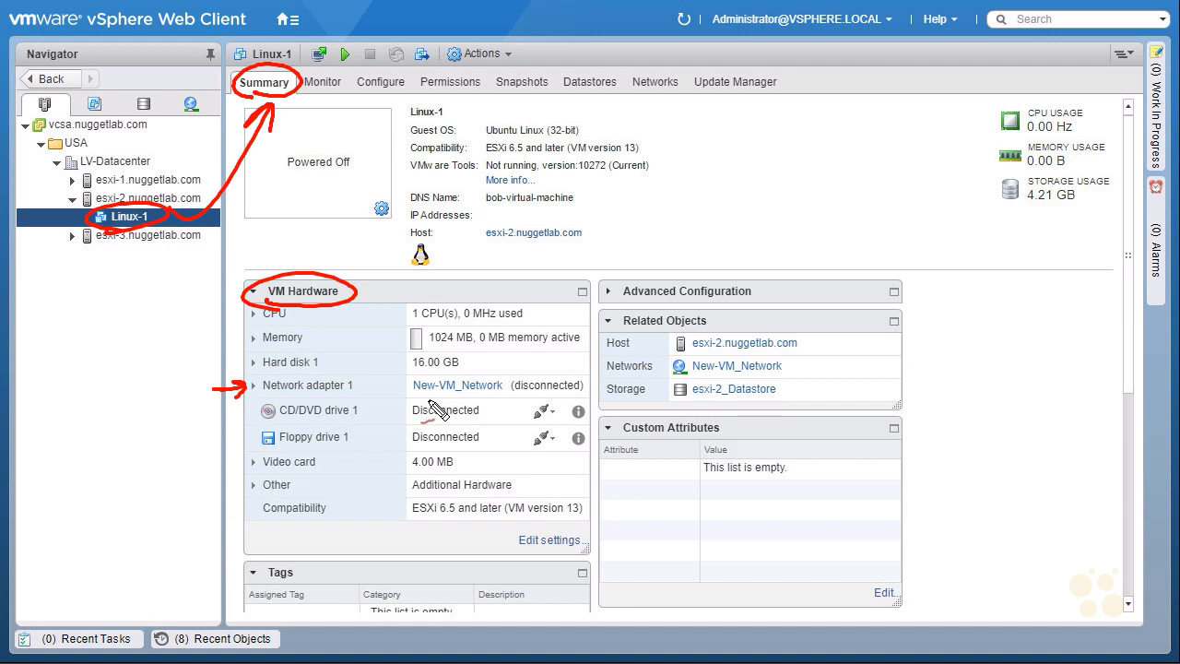
mouse_move(411, 400)
mouse_down()
mouse_move(483, 402)
mouse_move(521, 380)
mouse_move(408, 379)
mouse_up()
drag(566, 361, 553, 380)
drag(547, 371, 560, 372)
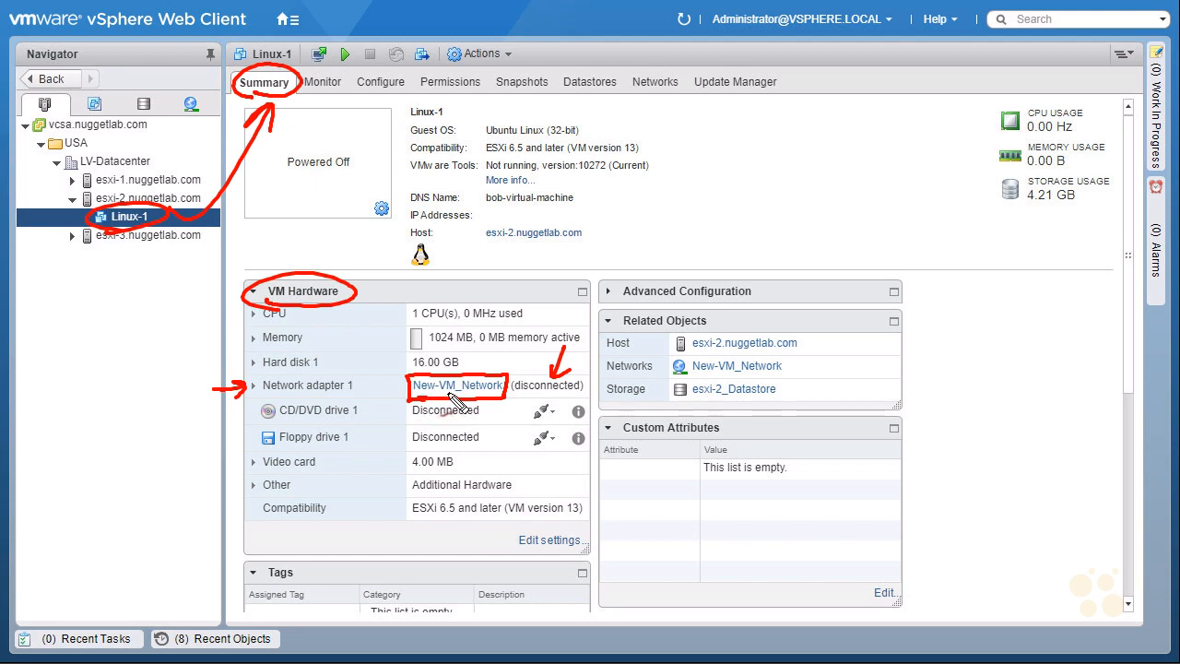
drag(522, 413, 543, 402)
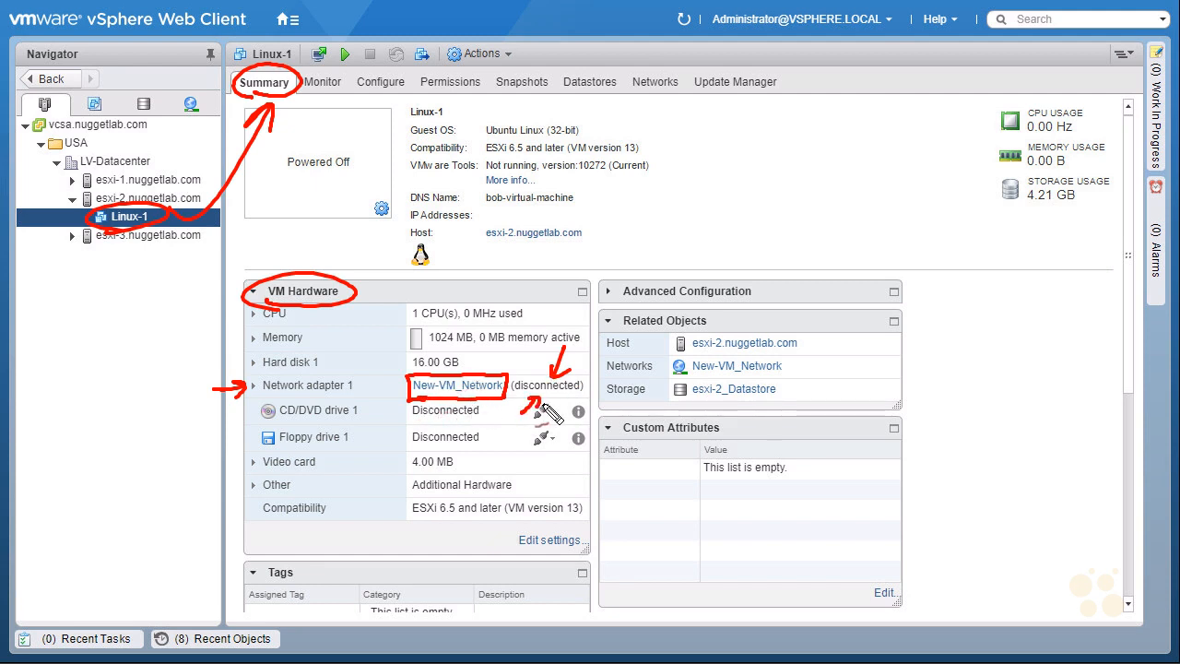
mouse_move(623, 330)
mouse_down()
mouse_move(703, 327)
mouse_move(666, 350)
mouse_move(613, 320)
mouse_move(649, 333)
mouse_up()
mouse_move(831, 362)
mouse_down()
mouse_move(798, 367)
mouse_move(808, 373)
mouse_up()
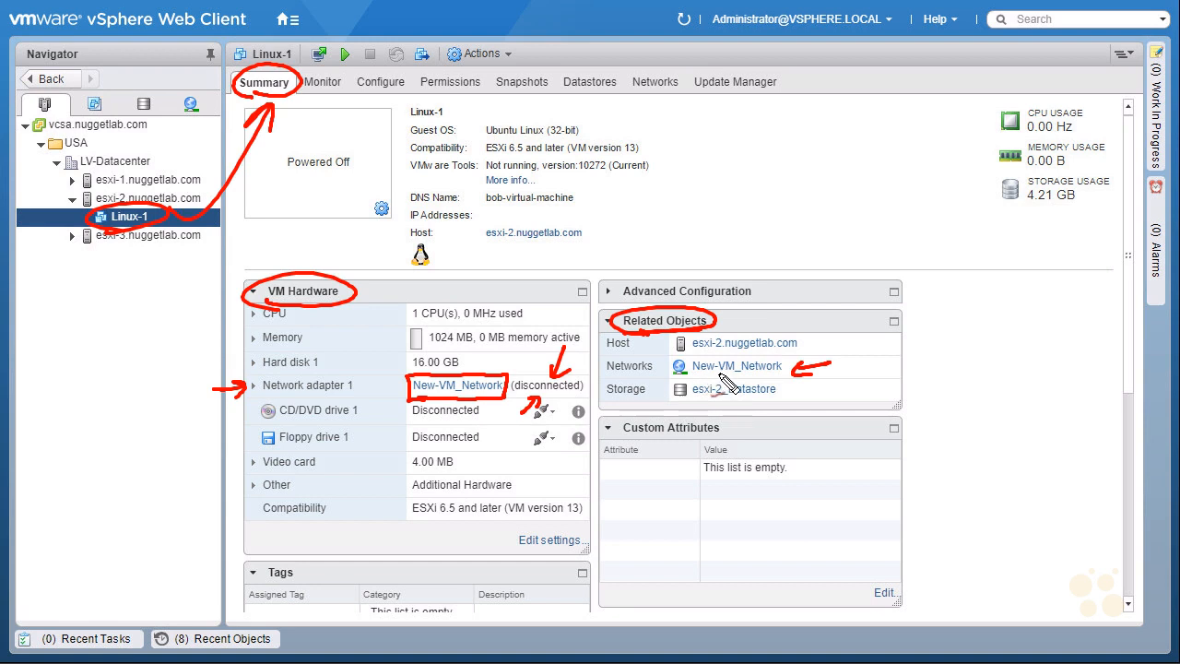
drag(780, 374, 695, 373)
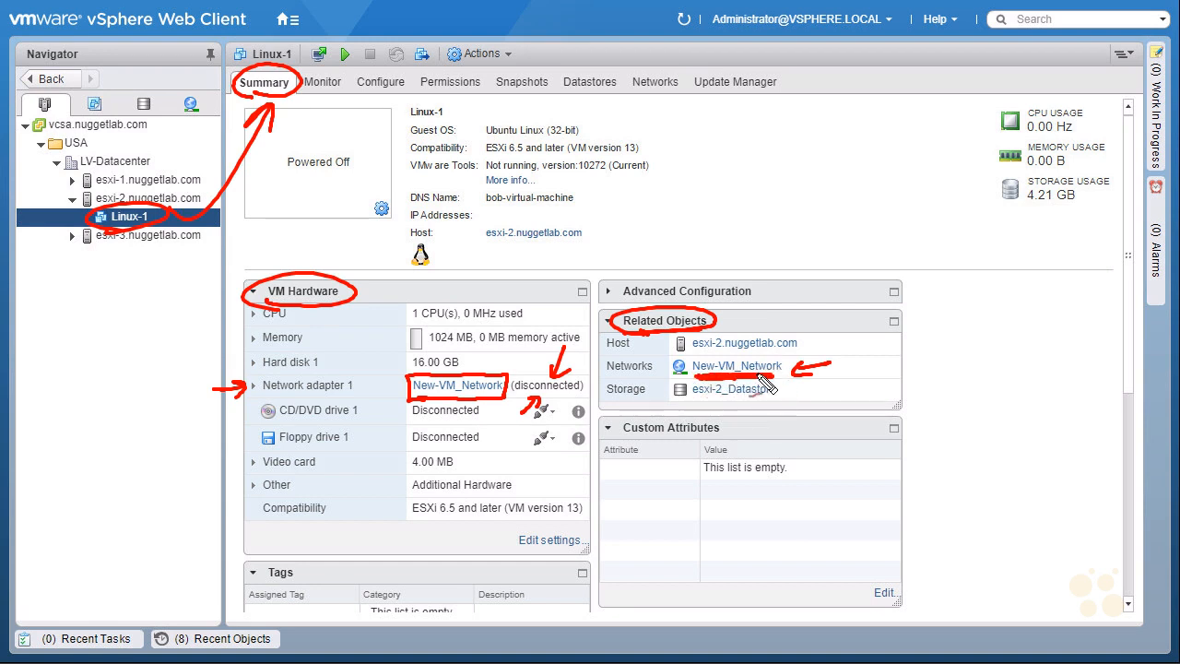
key(Escape)
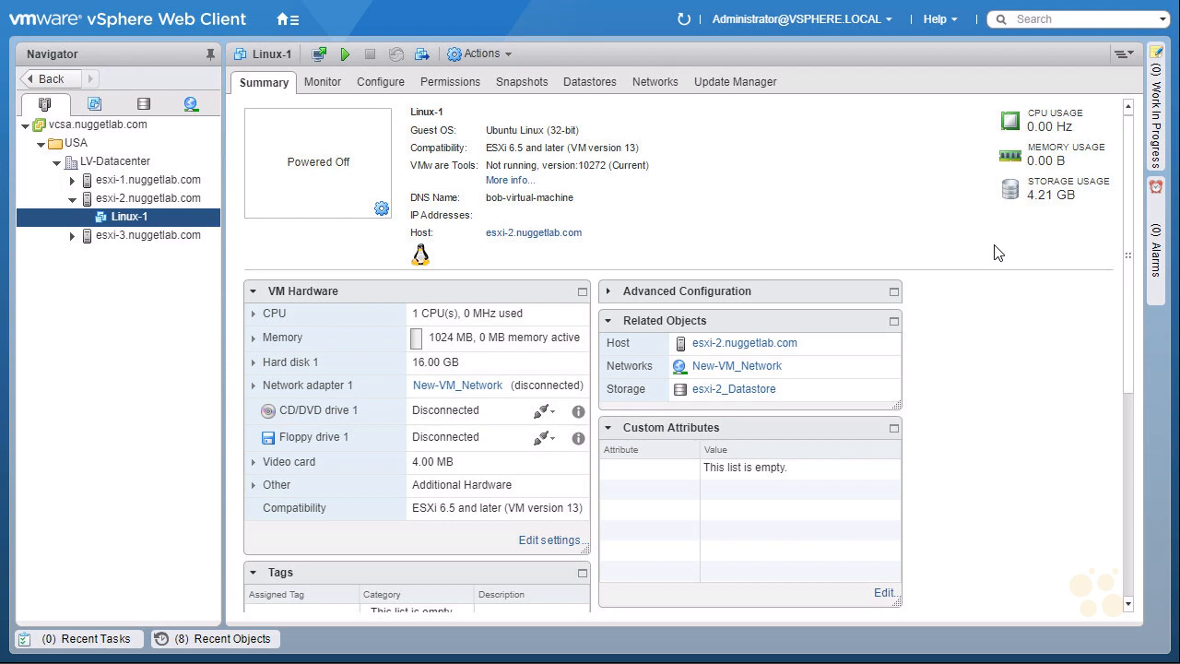
Minimize the full-screen browser, switch to Wireshark, skip the offered version update and select the VM Network interface
key(F11)
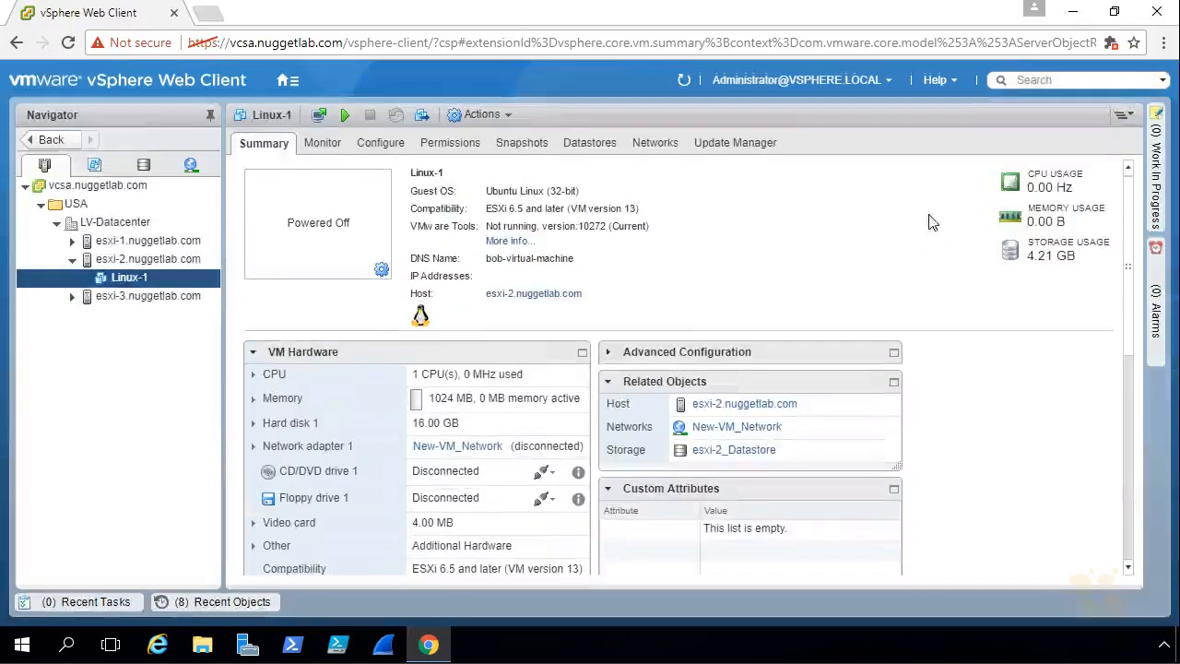
click(1074, 14)
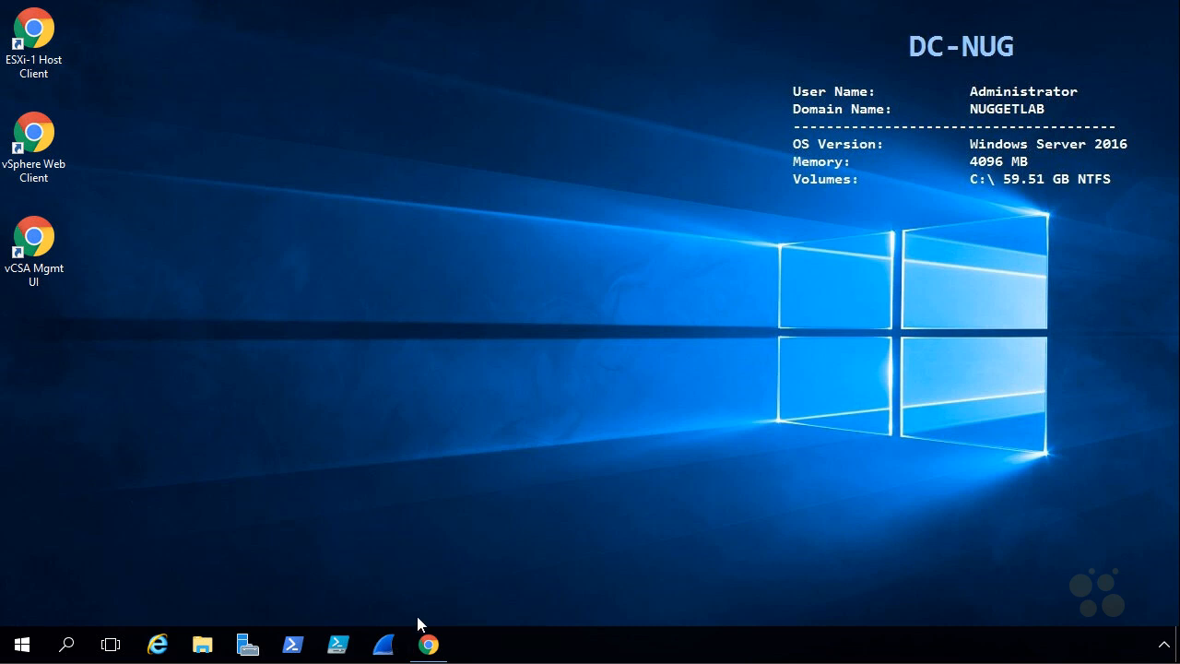
click(383, 647)
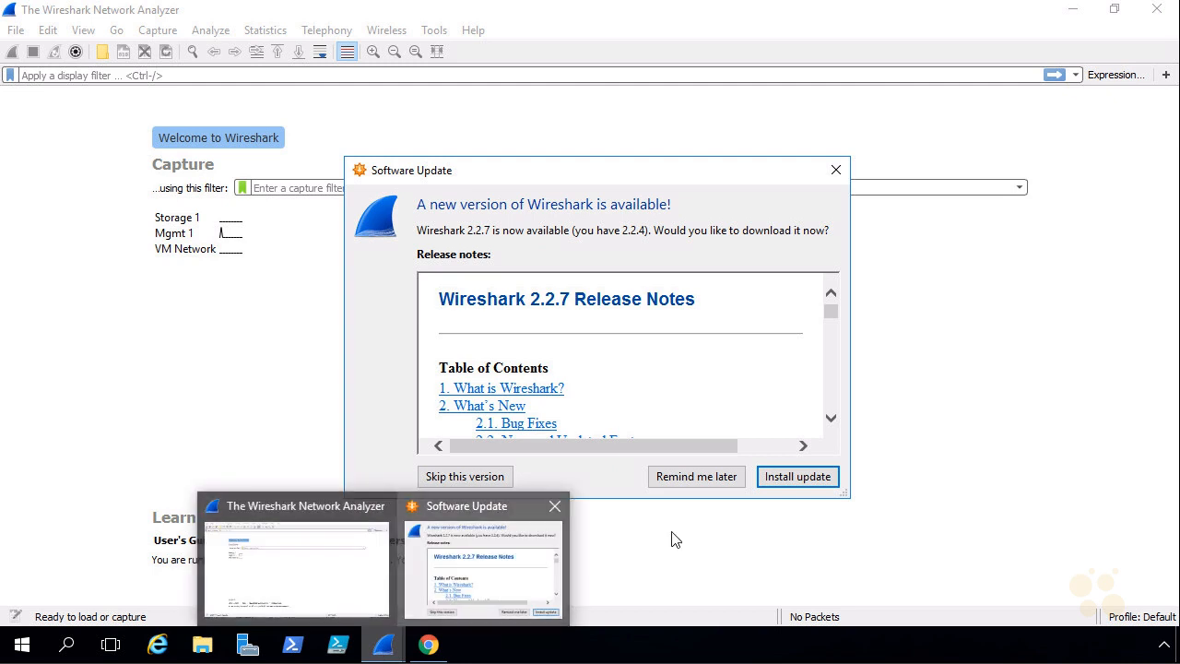
click(489, 480)
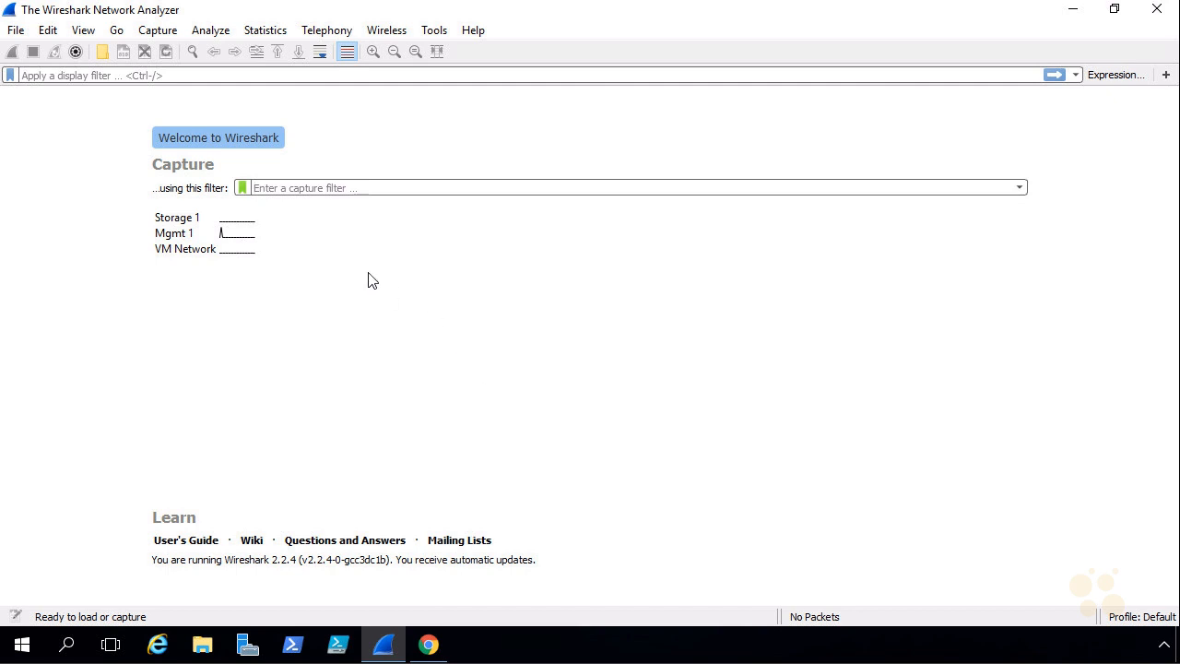
click(201, 252)
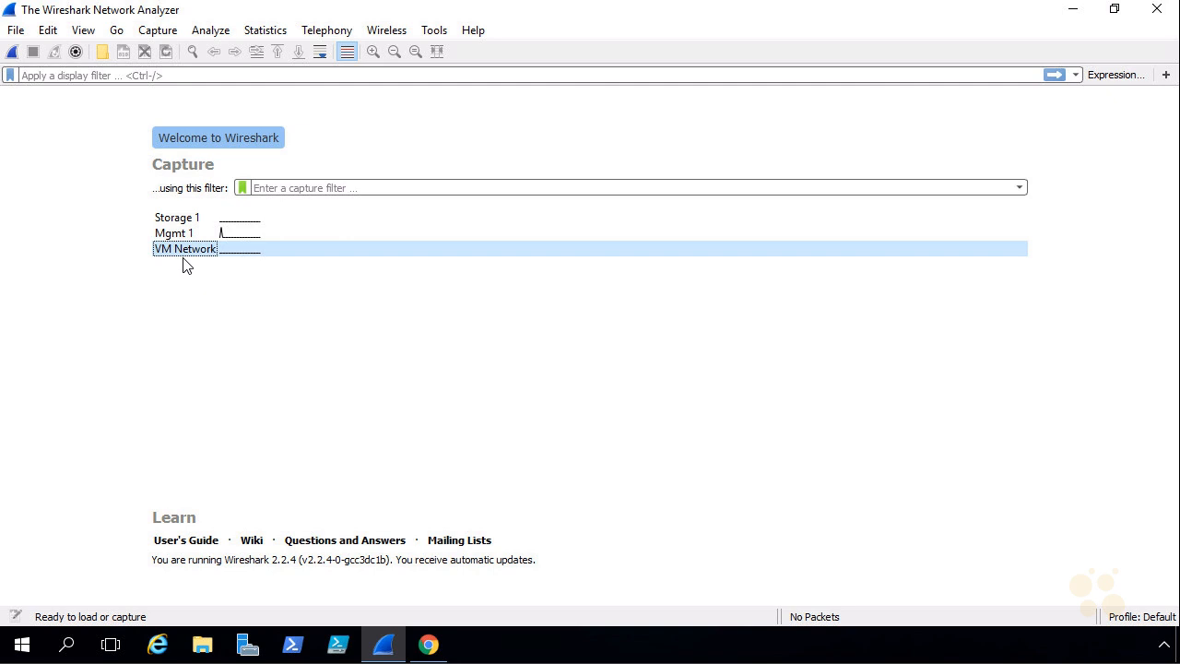
Check the IPv4 address settings of the VM Network adapter in Windows Network Connections, then minimize that window
right_click(22, 651)
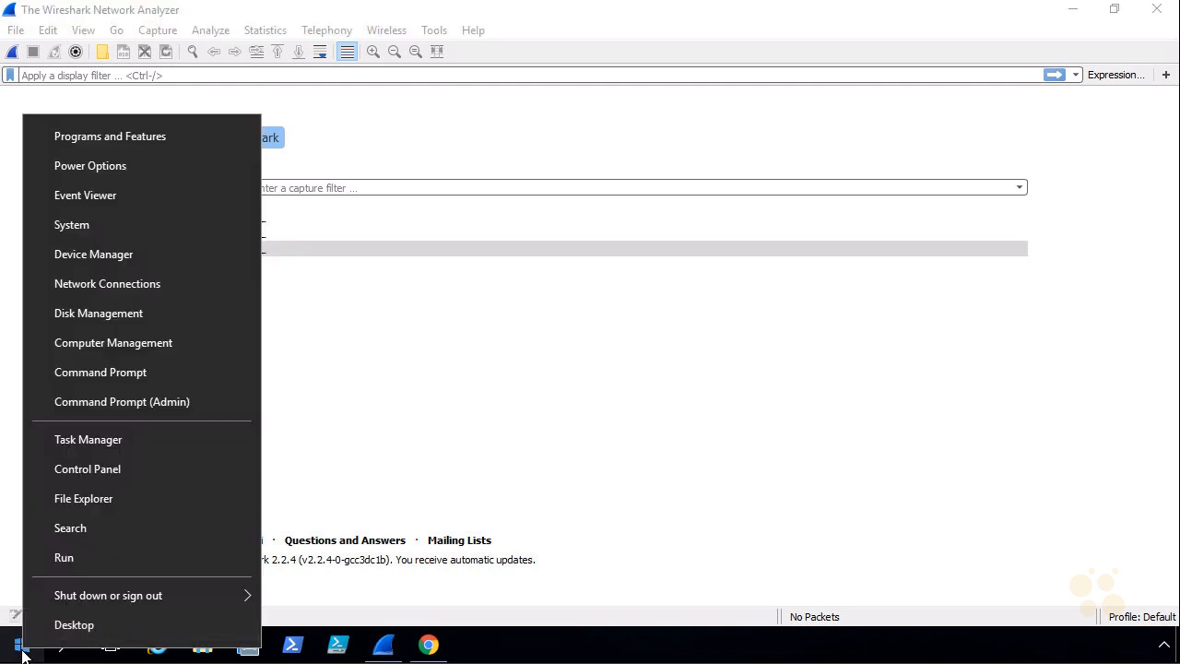
click(162, 283)
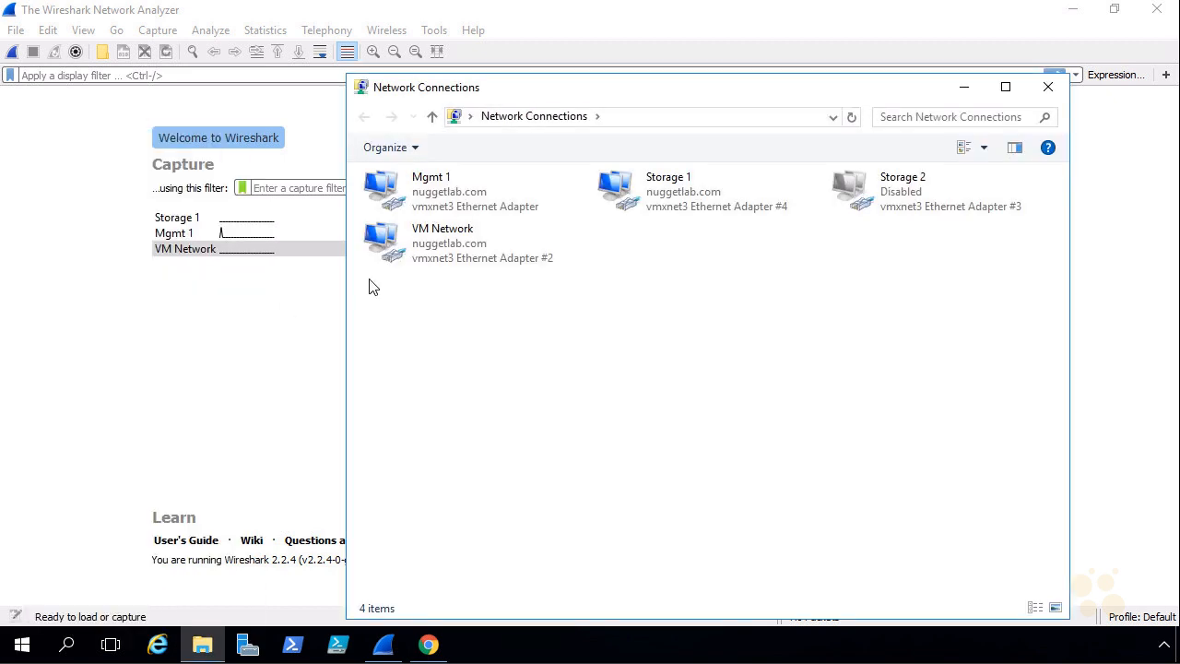
click(451, 253)
right_click(451, 254)
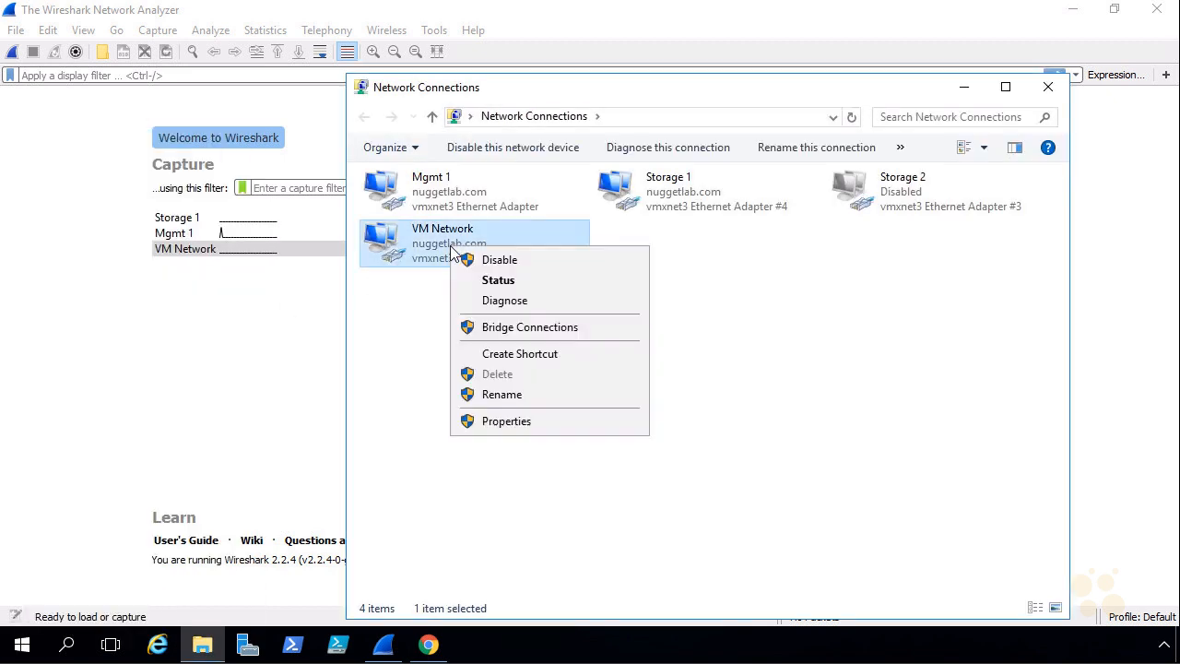
click(546, 421)
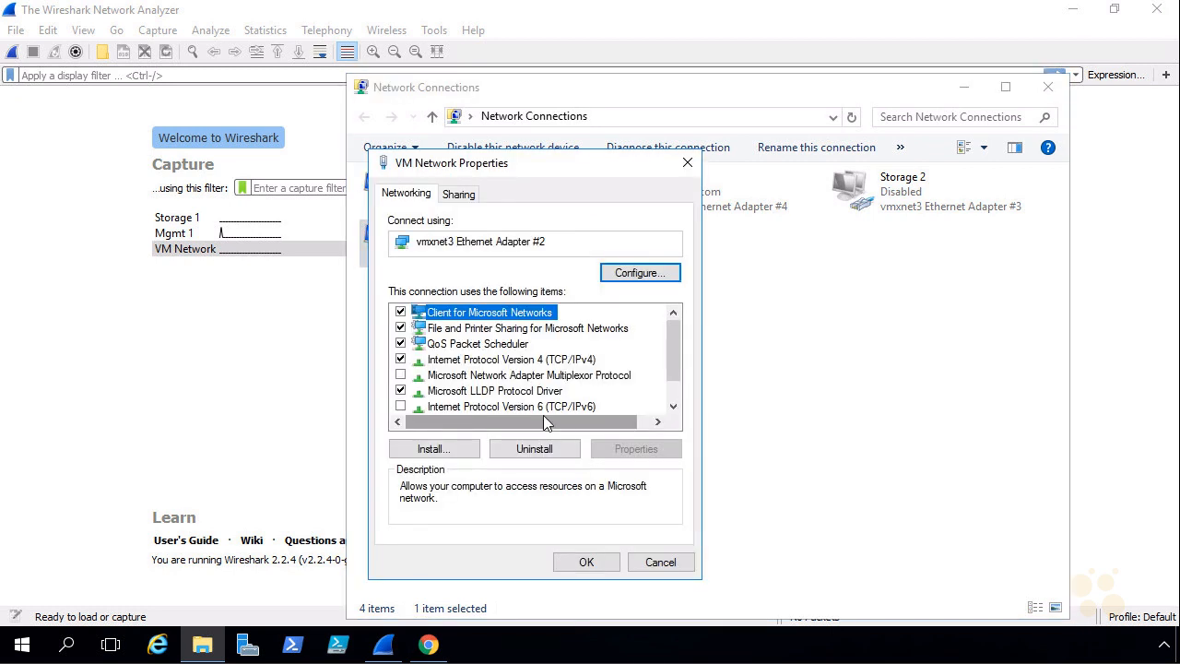
click(556, 367)
double_click(555, 367)
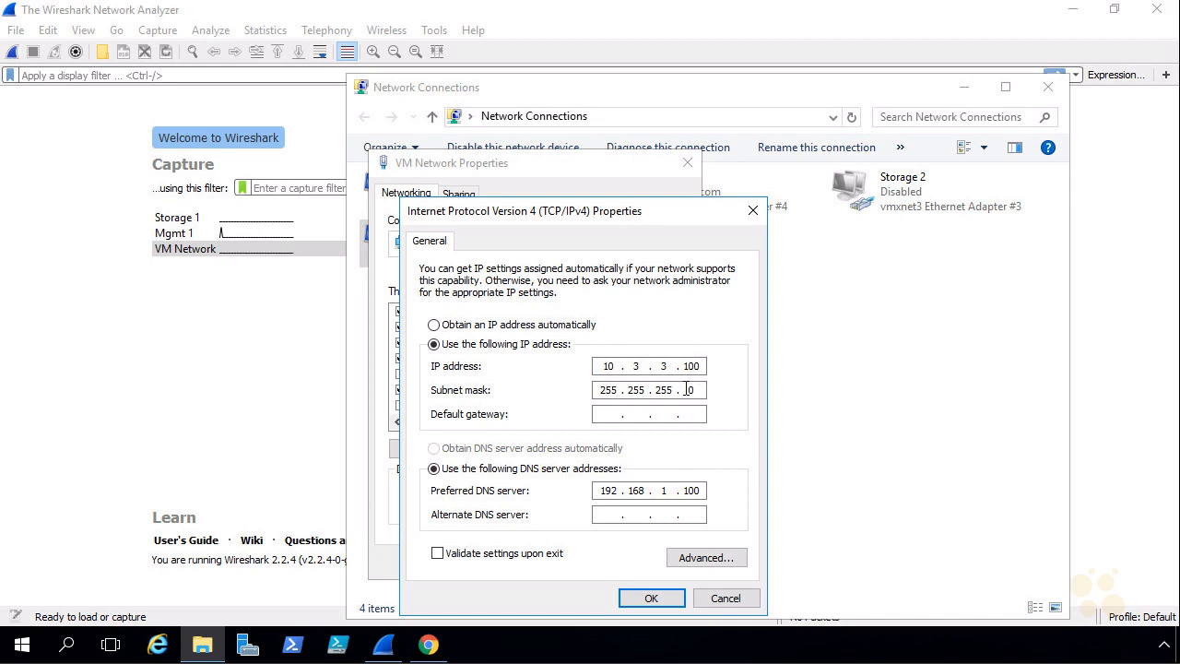
click(651, 598)
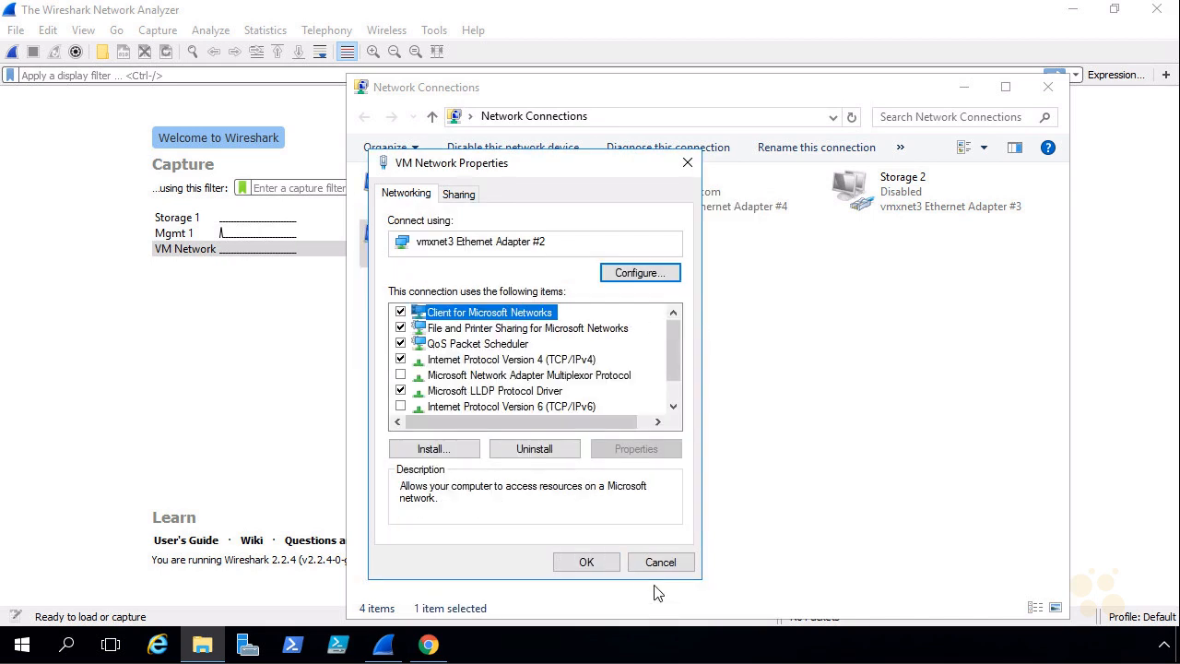
click(650, 566)
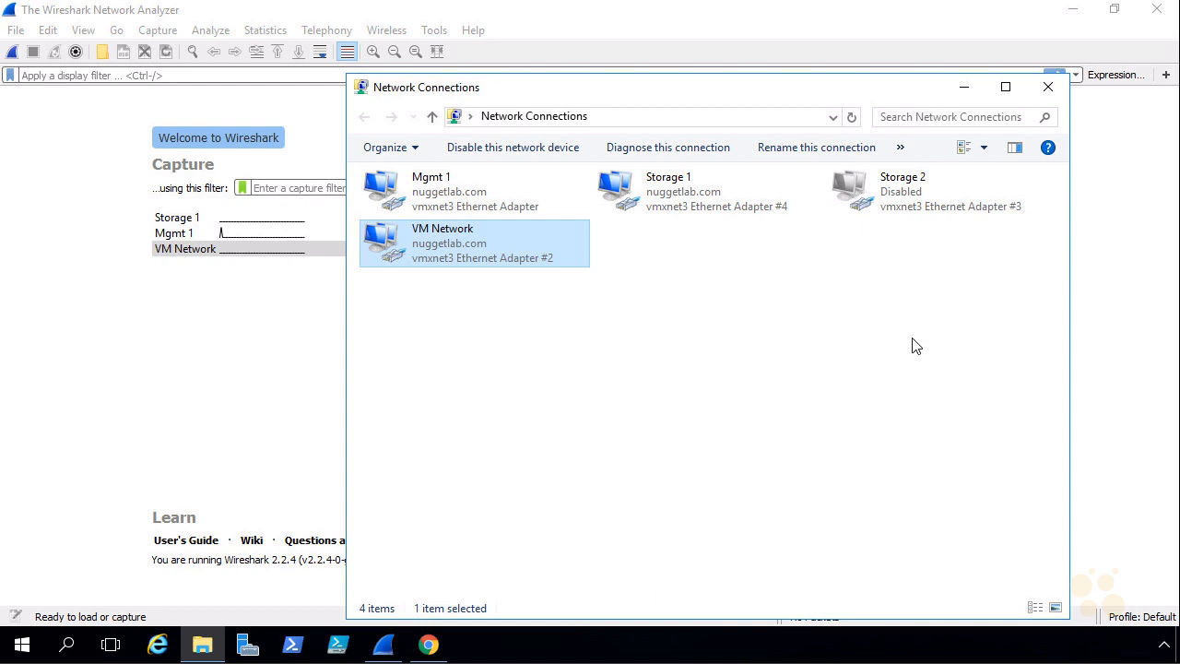
click(965, 93)
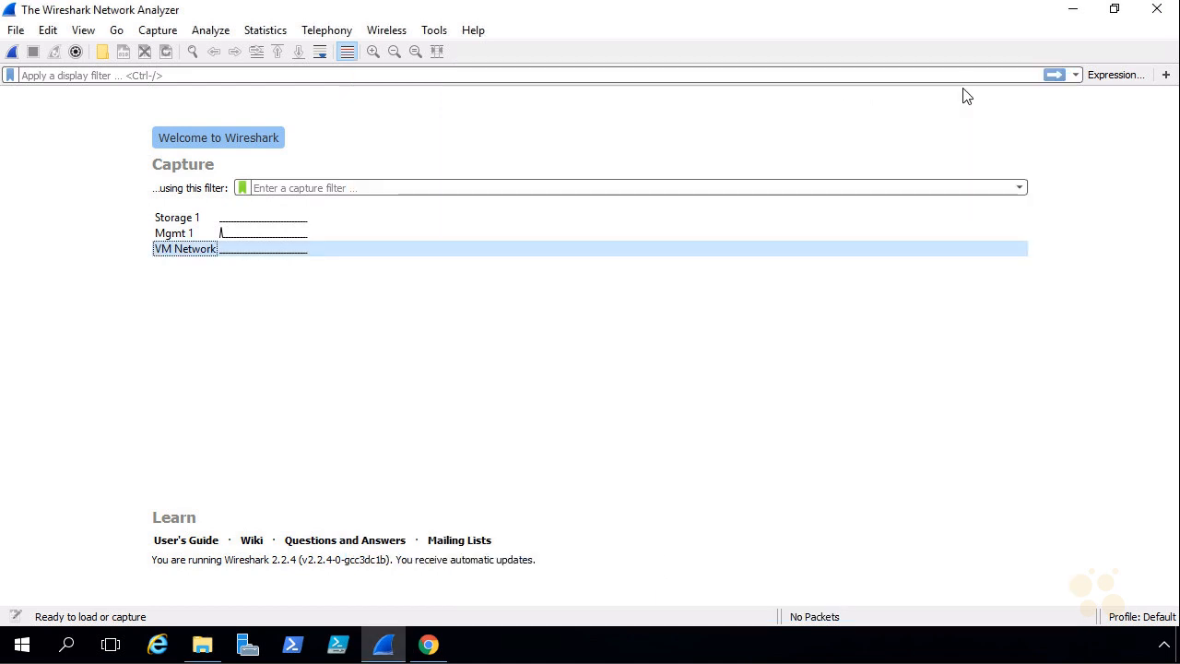
Start a live packet capture on the VM Network interface and minimize Wireshark to leave it running
mouse_move(189, 258)
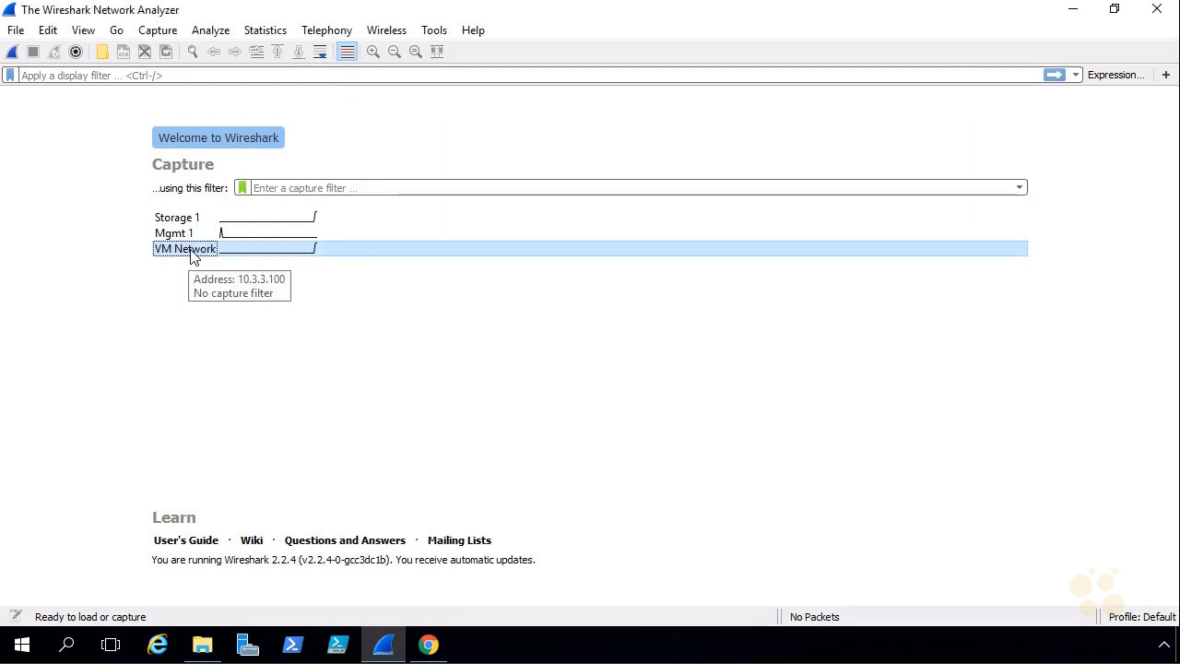
double_click(194, 249)
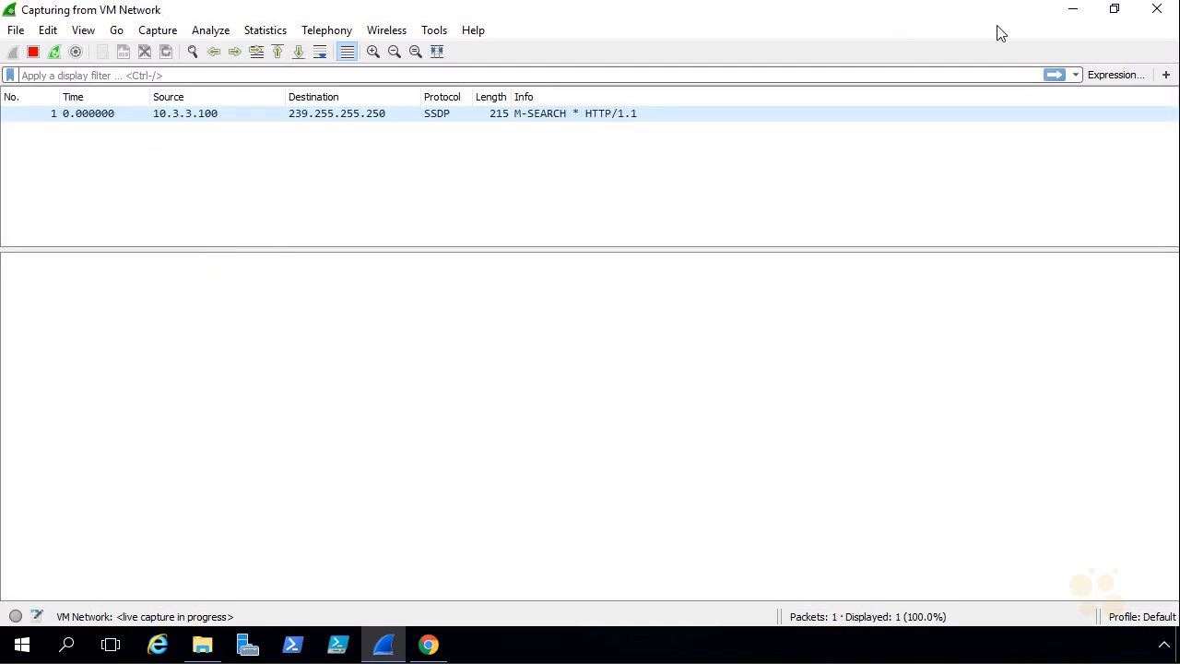
click(1074, 11)
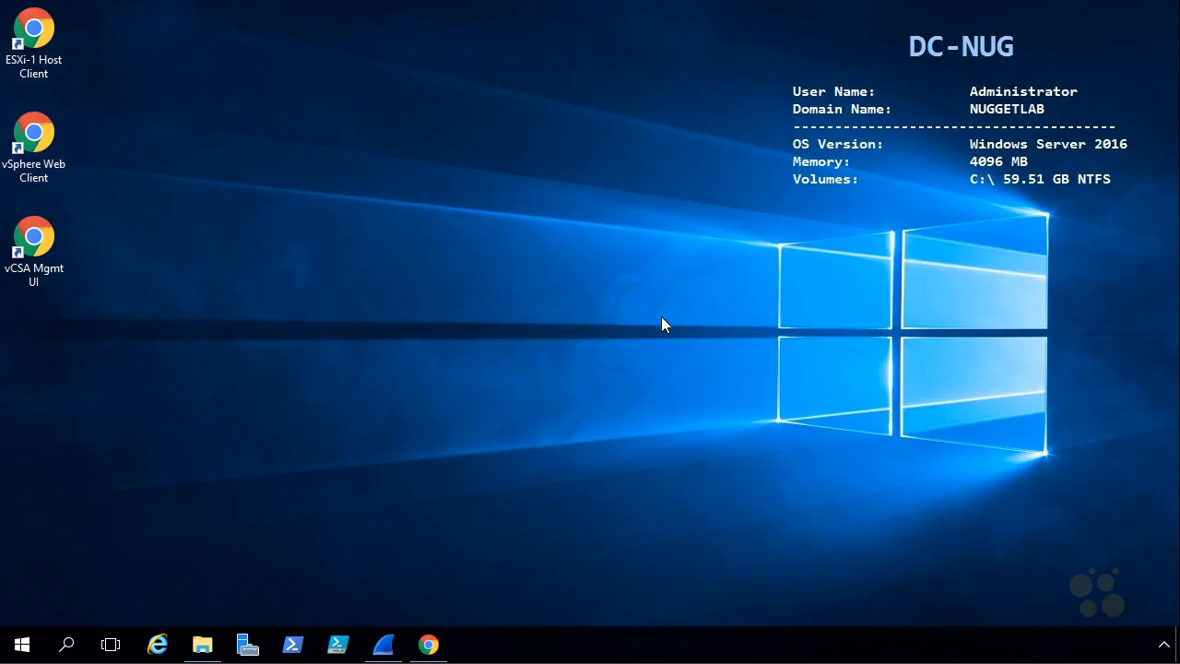
Switch to the vSphere Web Client in Chrome and power on the Linux-1 virtual machine
click(430, 643)
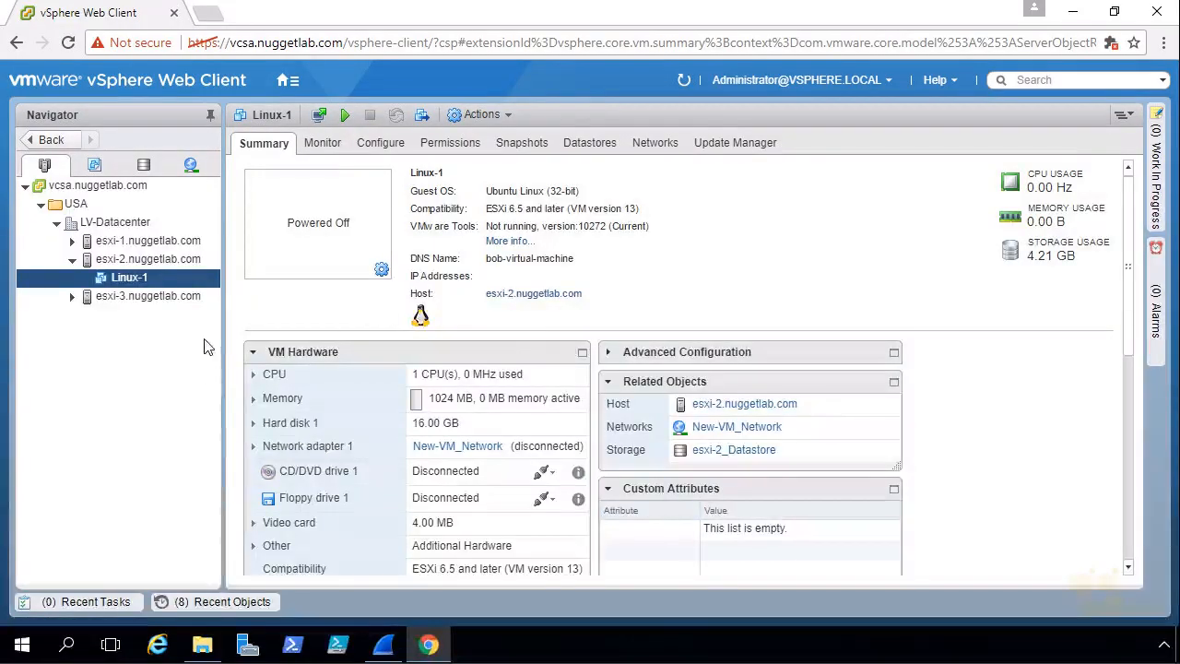
right_click(134, 282)
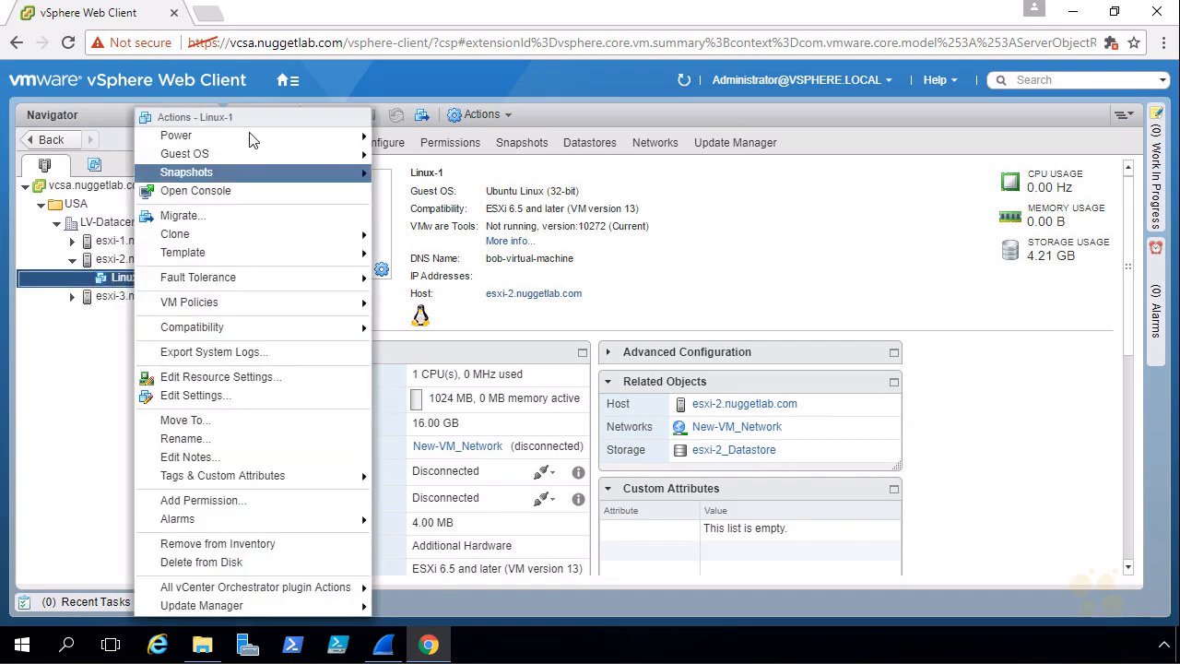
mouse_move(249, 134)
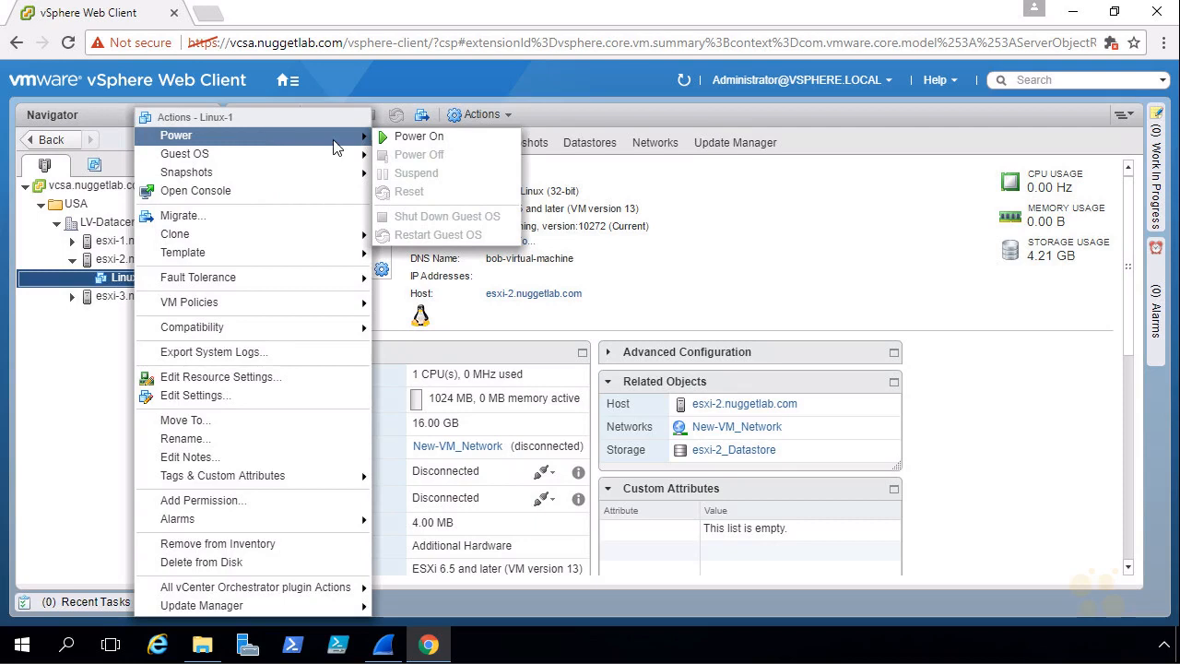
click(449, 144)
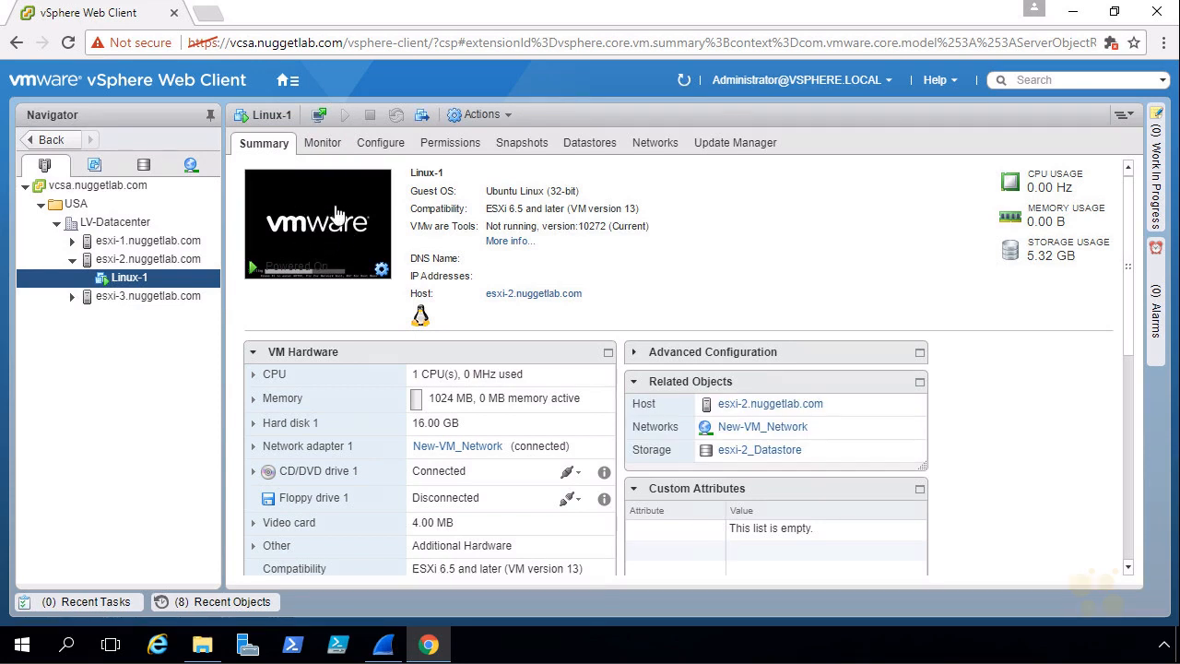
Open the Linux-1 web console, start Terminal Emulator in the guest and maximize its window
click(316, 230)
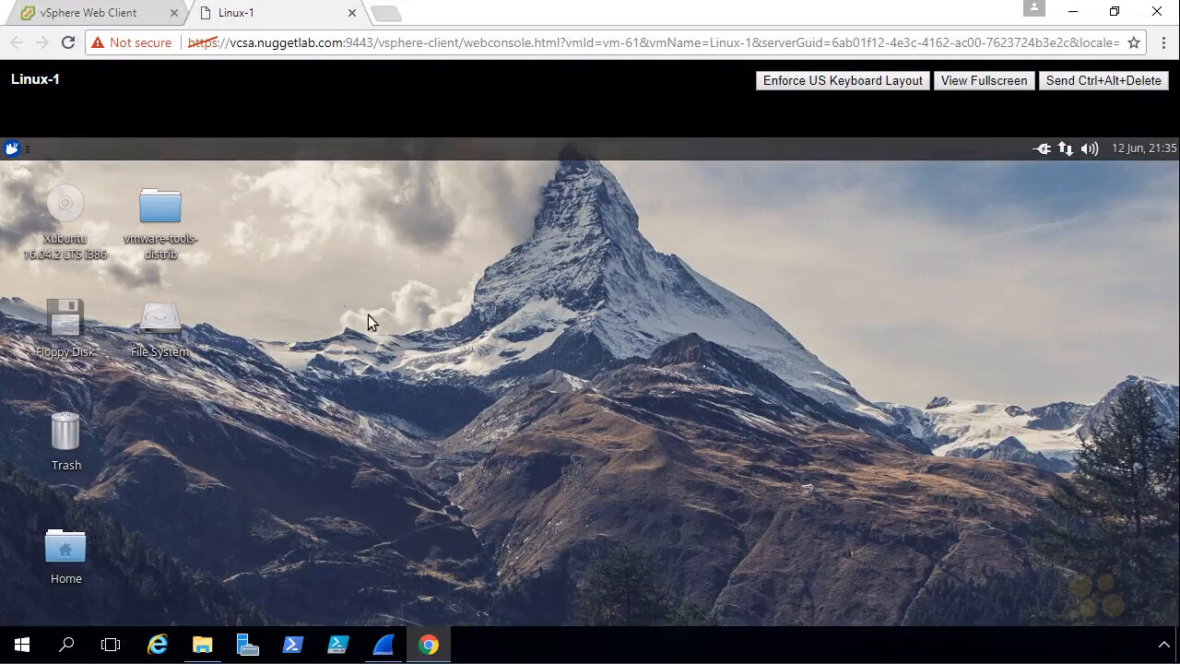
click(11, 149)
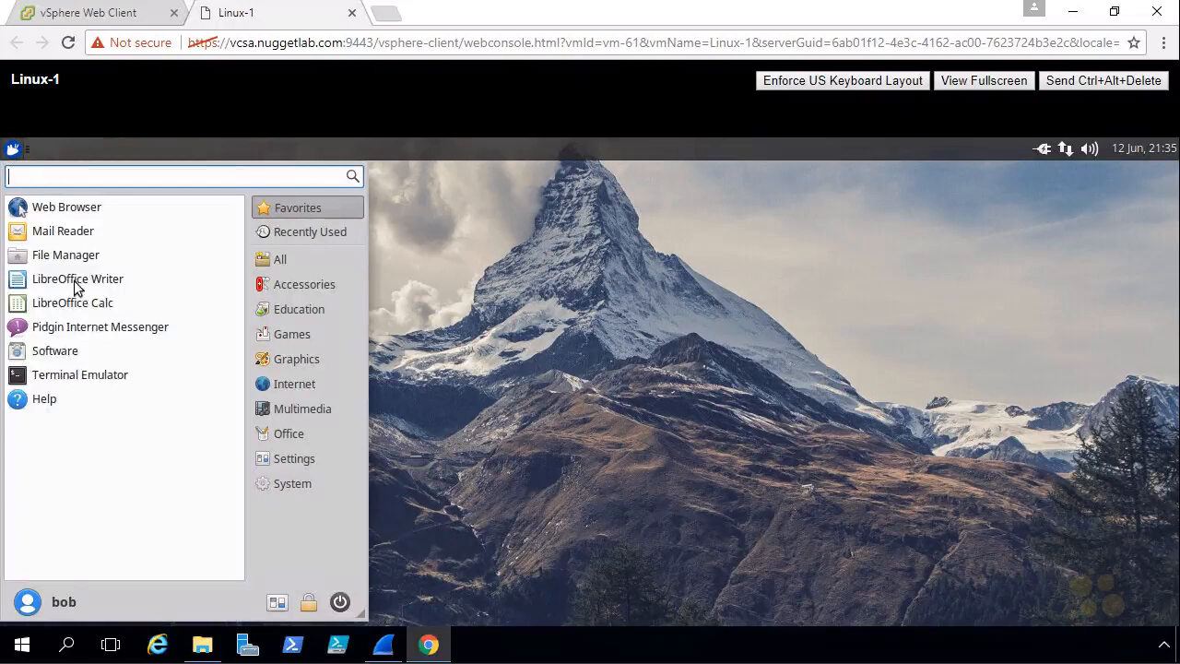
click(137, 381)
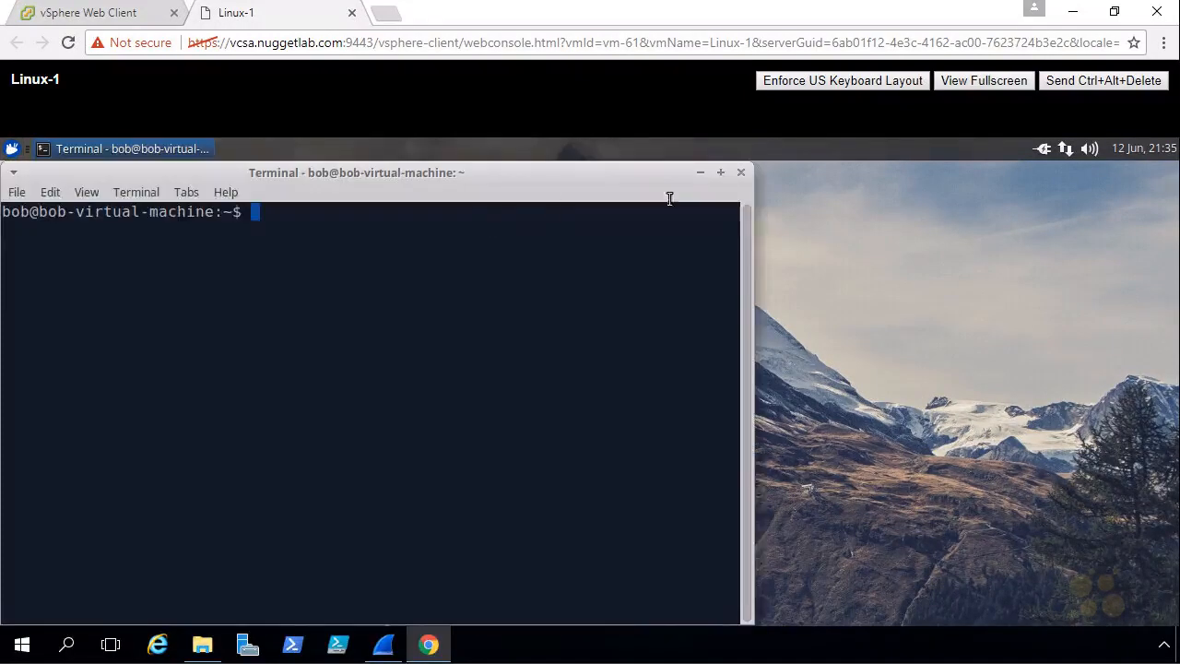
click(721, 173)
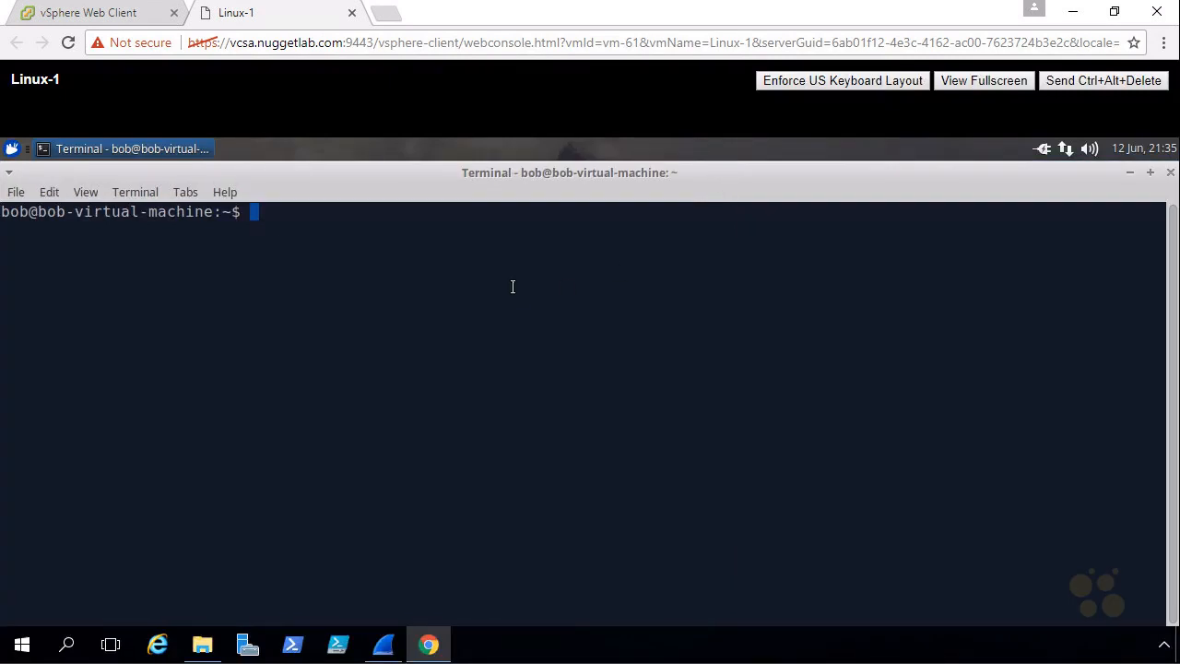
text(ping www.google.com)
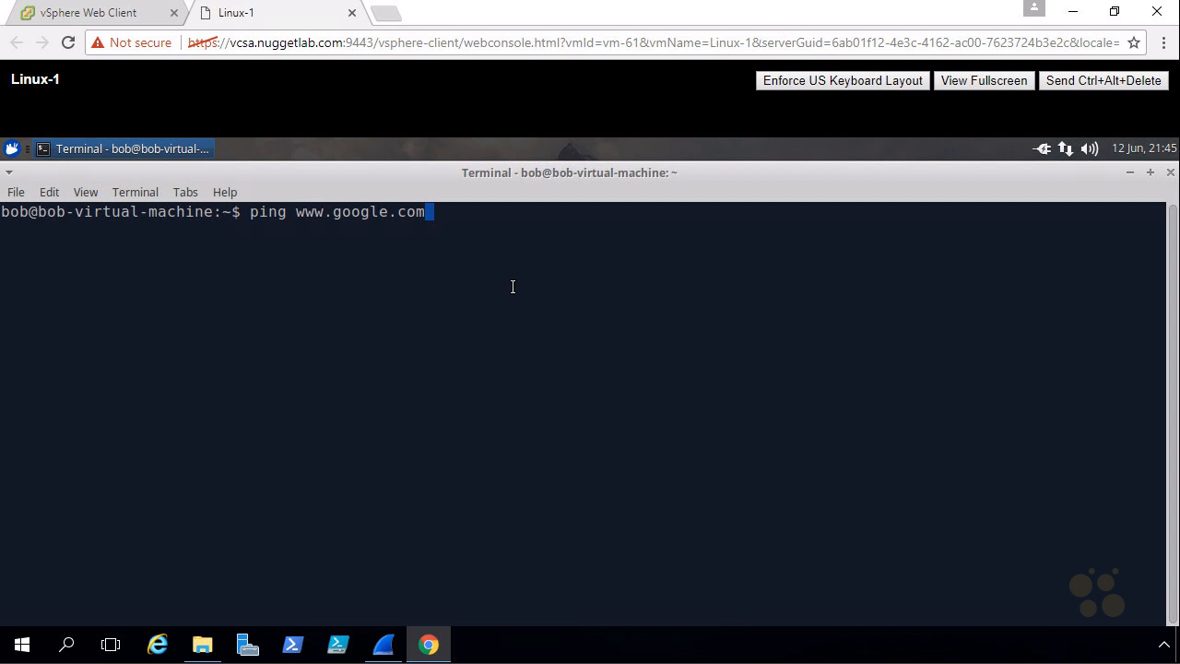
key(Return)
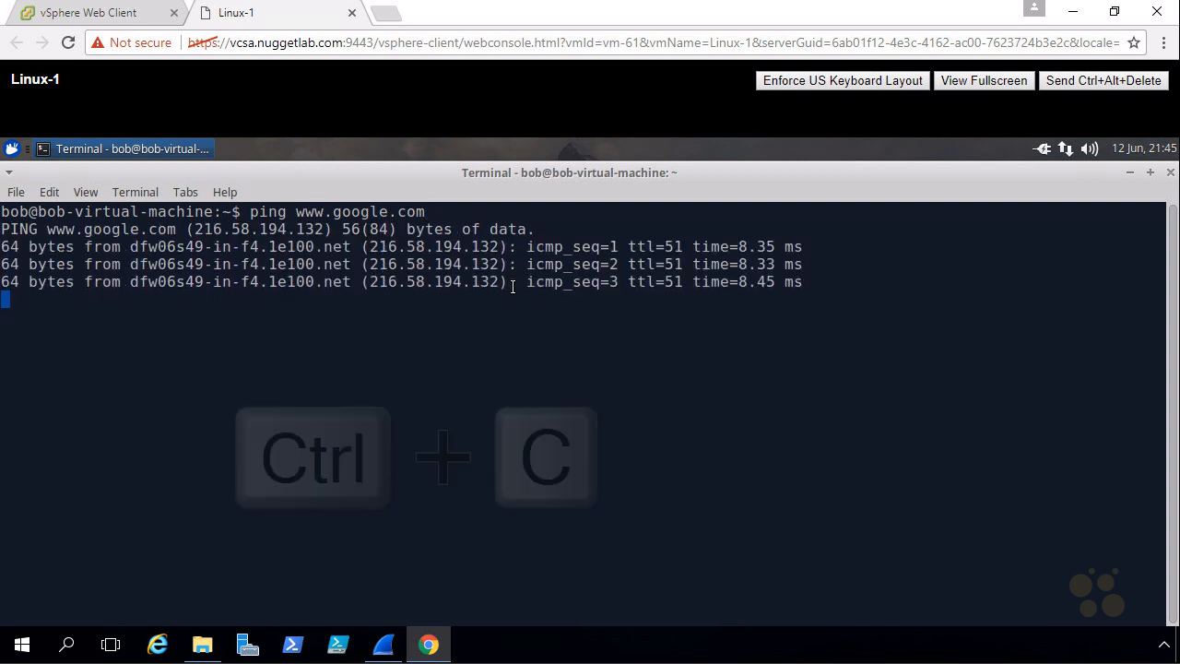
key(ctrl+c)
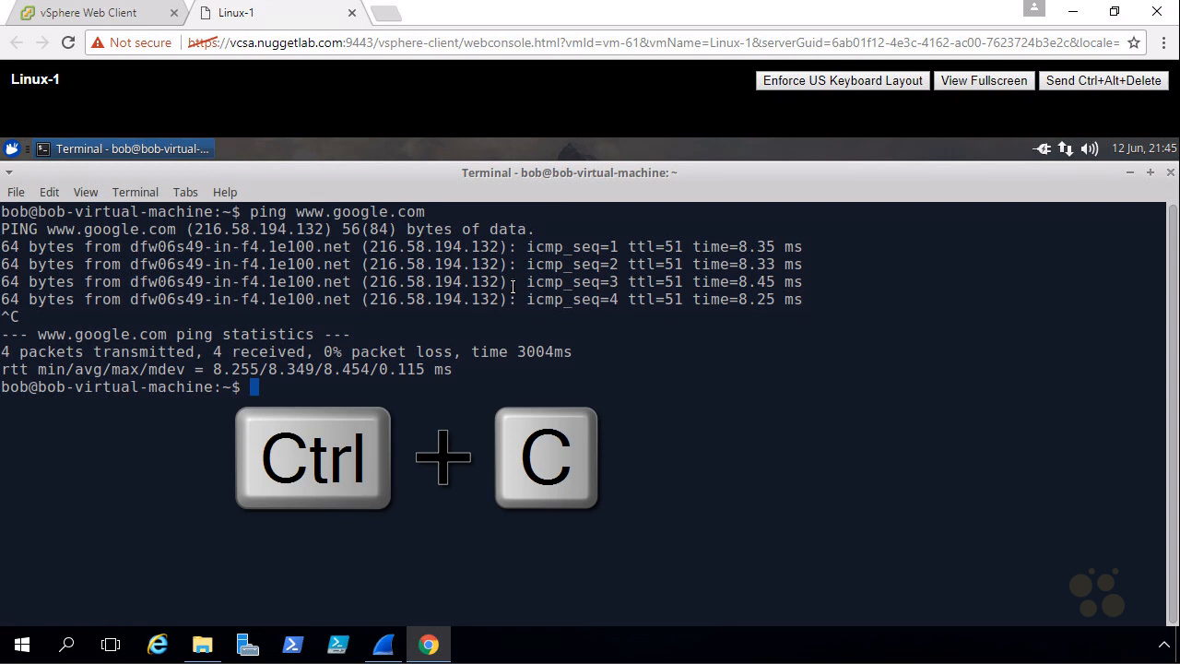
Run ifconfig in the terminal and check the IPv4 address assigned to ens160
text(ifconfig)
key(Return)
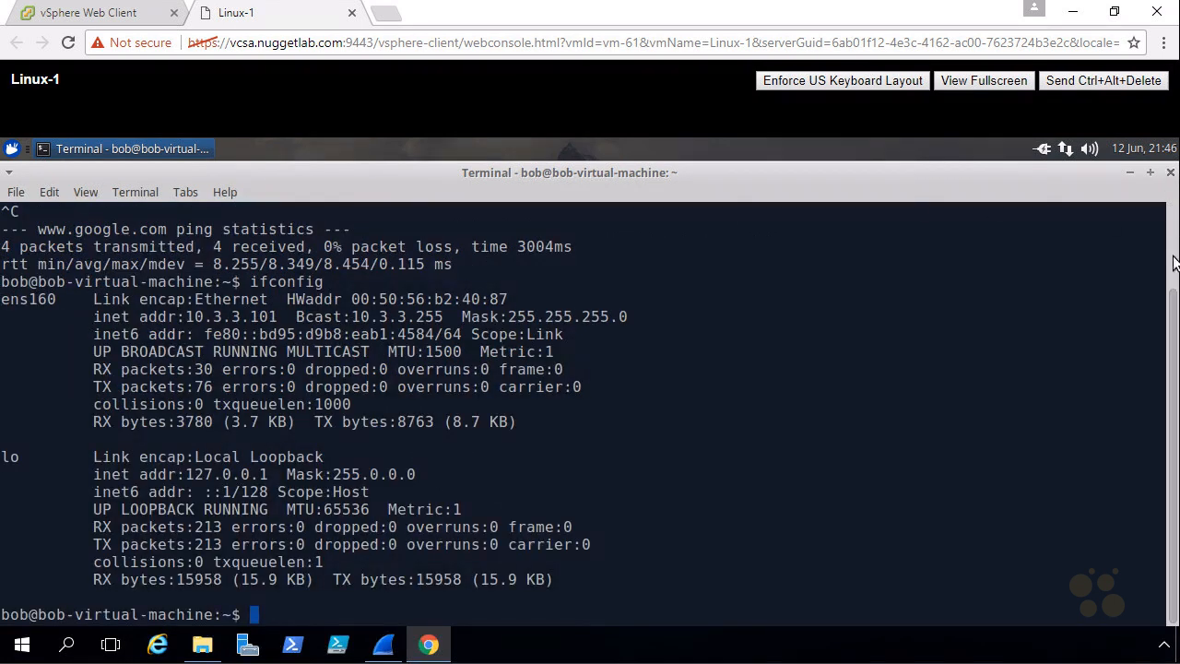
drag(1172, 414, 1169, 350)
drag(249, 387, 352, 387)
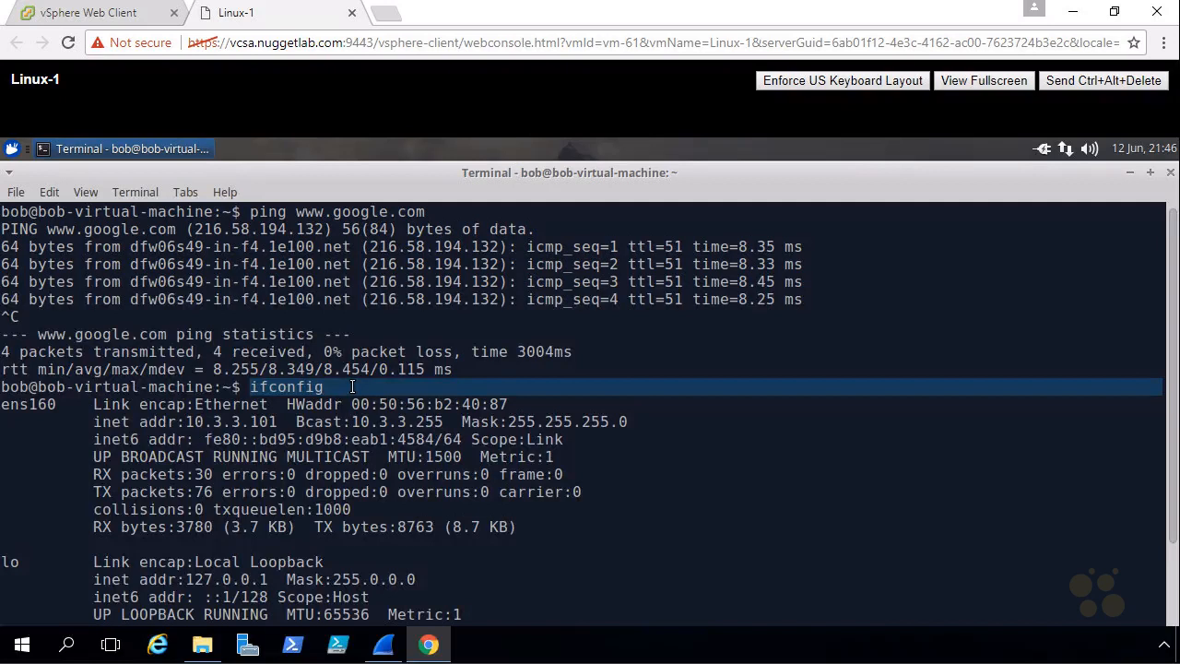
mouse_move(229, 411)
mouse_down()
mouse_move(185, 431)
mouse_move(275, 435)
mouse_move(263, 414)
mouse_move(198, 411)
mouse_up()
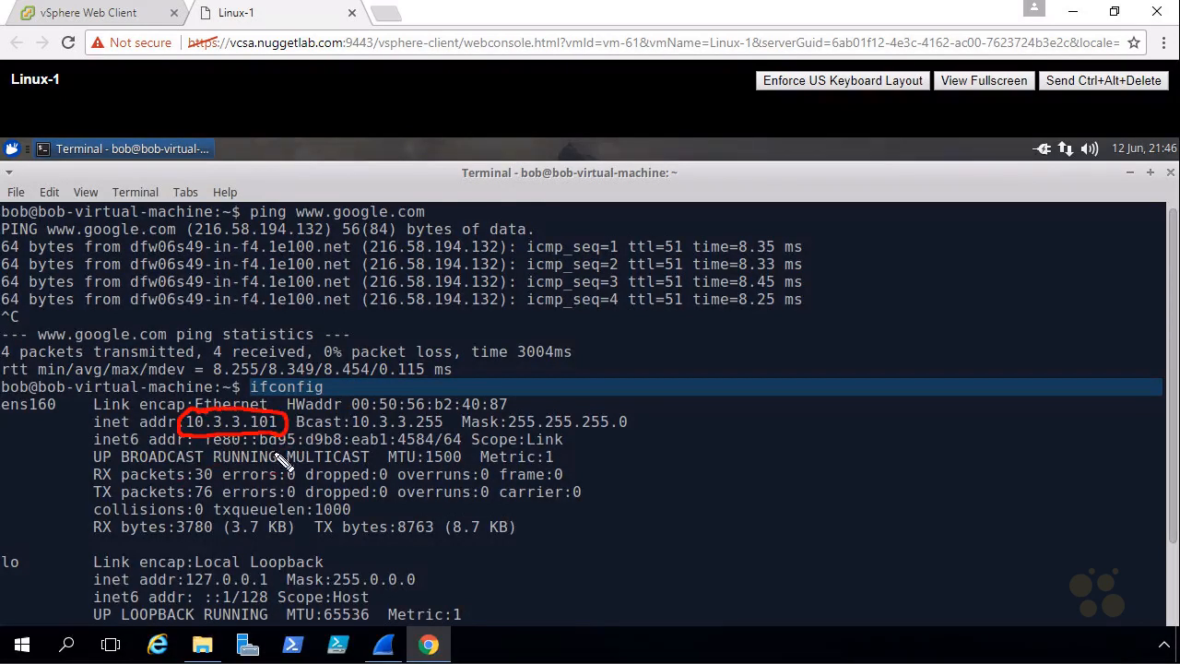
key(Escape)
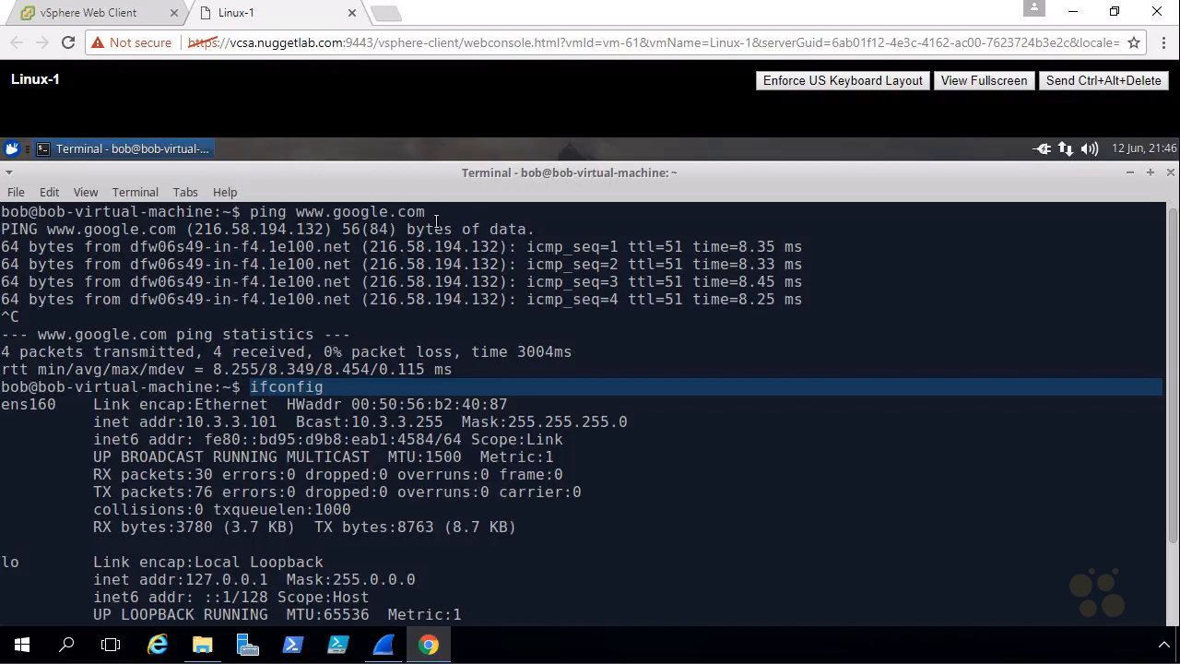
Switch to Wireshark, stop the VM Network capture and apply the display filter bootp
click(391, 654)
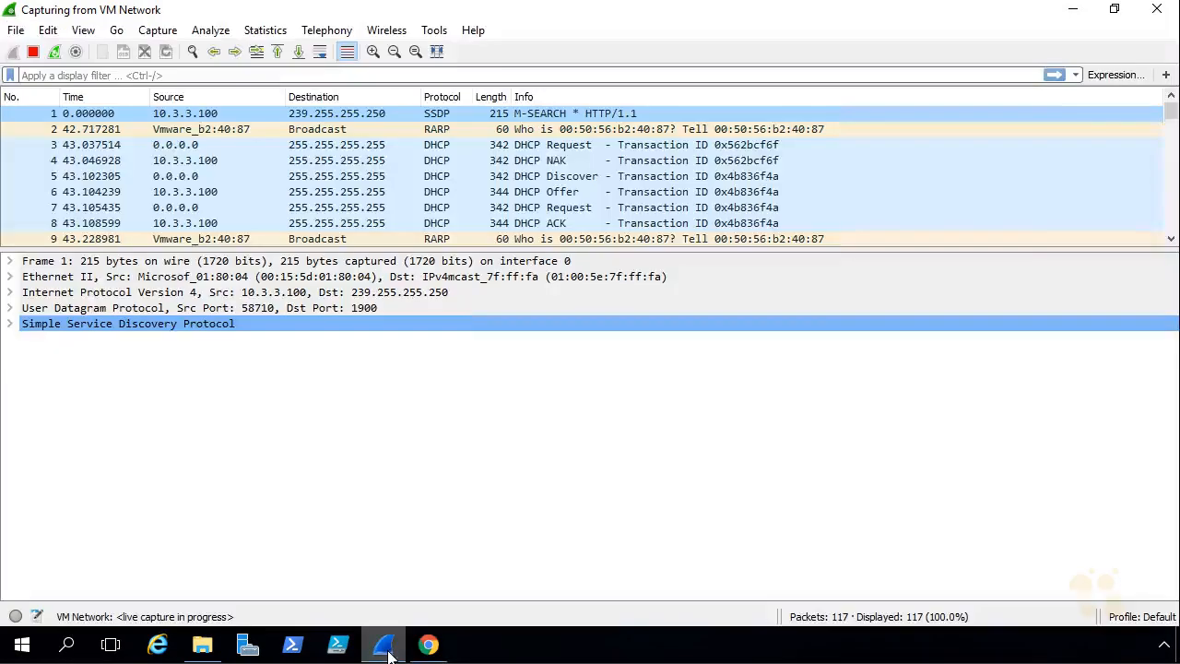
click(31, 53)
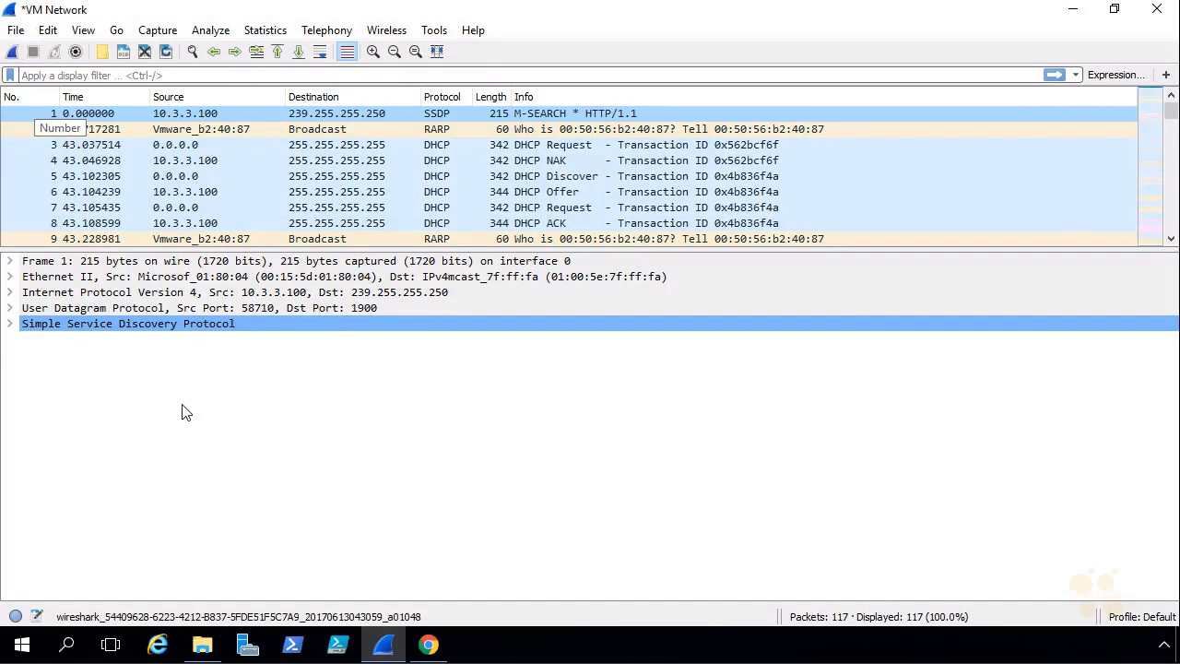
click(165, 75)
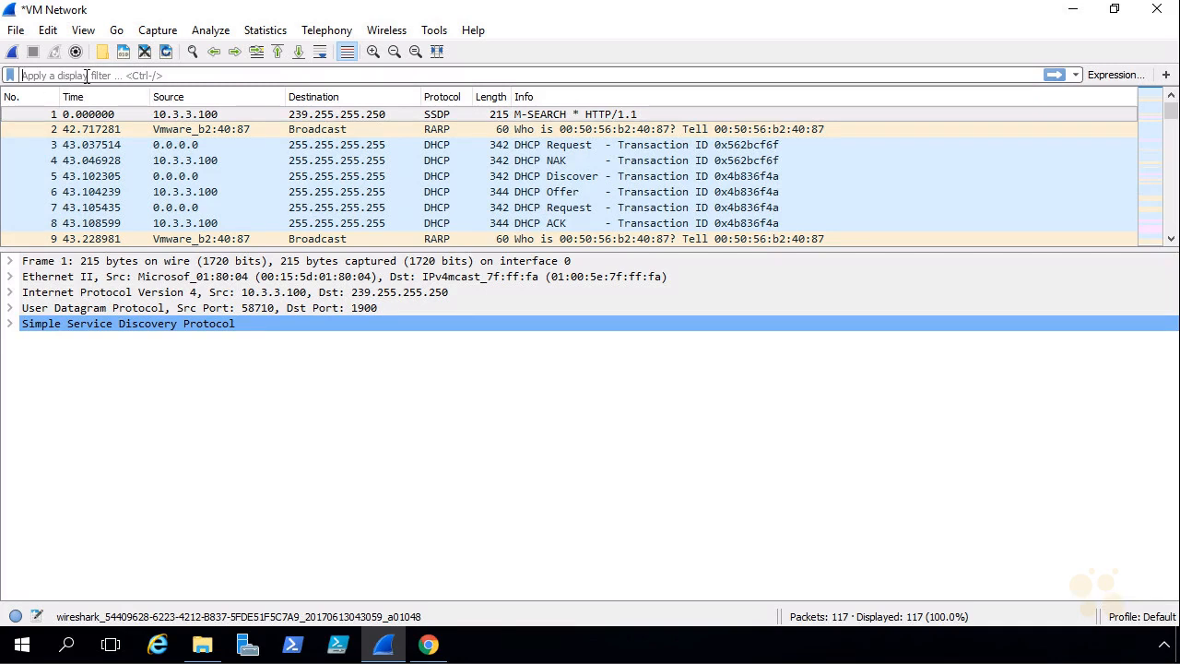
text(bootp)
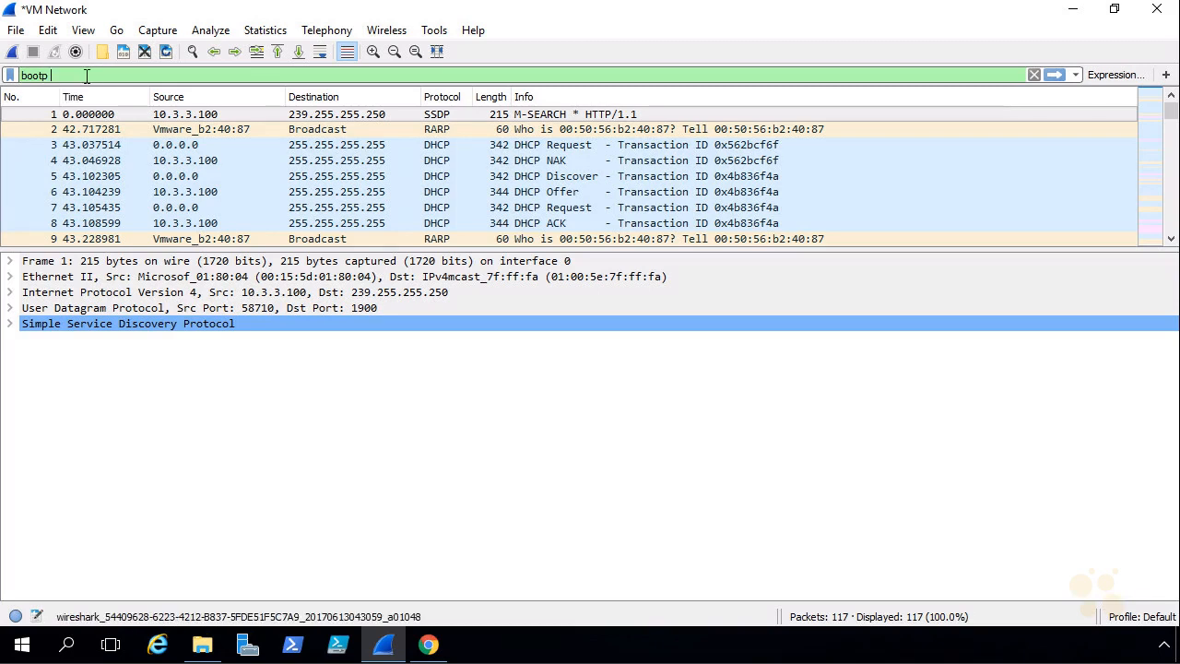
key(Return)
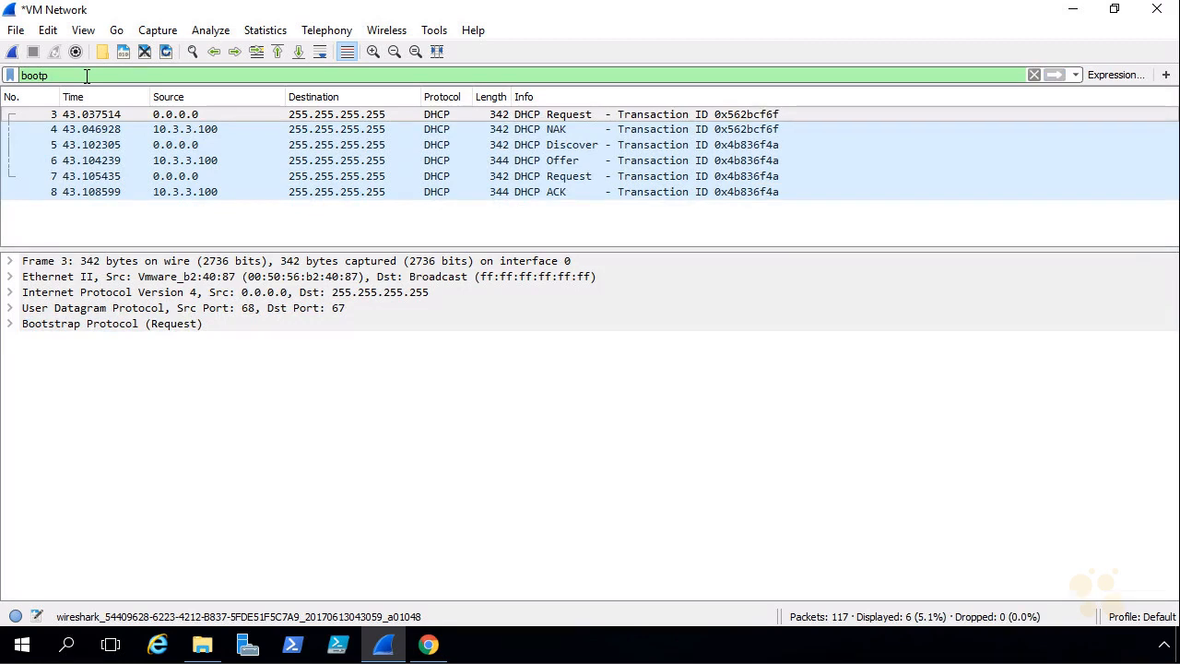
mouse_move(515, 122)
mouse_down()
mouse_move(548, 122)
mouse_move(544, 101)
mouse_move(518, 120)
mouse_up()
drag(601, 66, 590, 94)
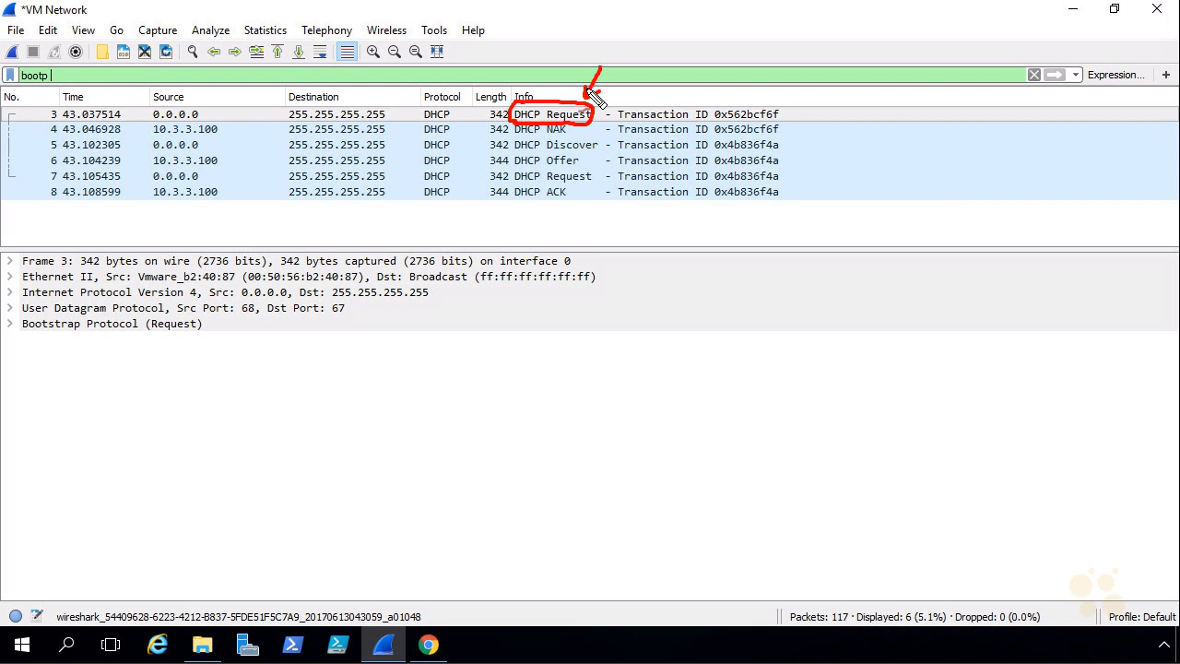
mouse_move(590, 138)
mouse_down()
mouse_move(571, 126)
mouse_move(574, 137)
mouse_up()
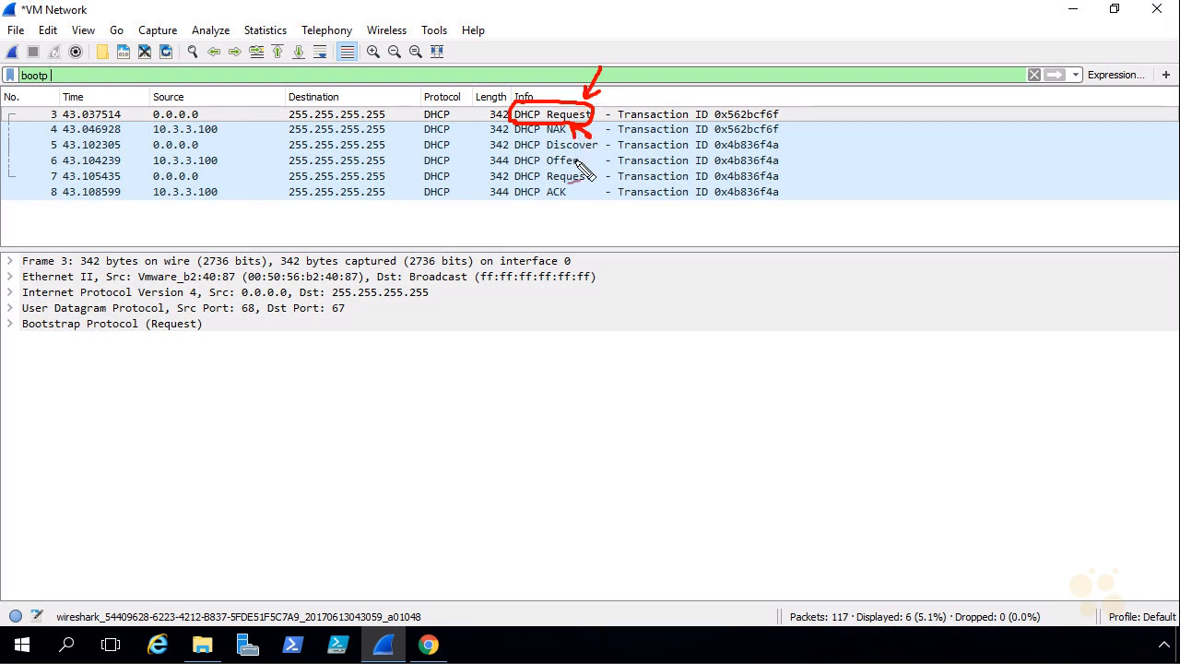
mouse_move(545, 138)
mouse_down()
mouse_move(595, 135)
mouse_move(540, 153)
mouse_move(540, 201)
mouse_up()
drag(609, 145, 593, 159)
mouse_move(592, 154)
mouse_down()
mouse_move(602, 175)
mouse_move(582, 194)
mouse_move(597, 197)
mouse_up()
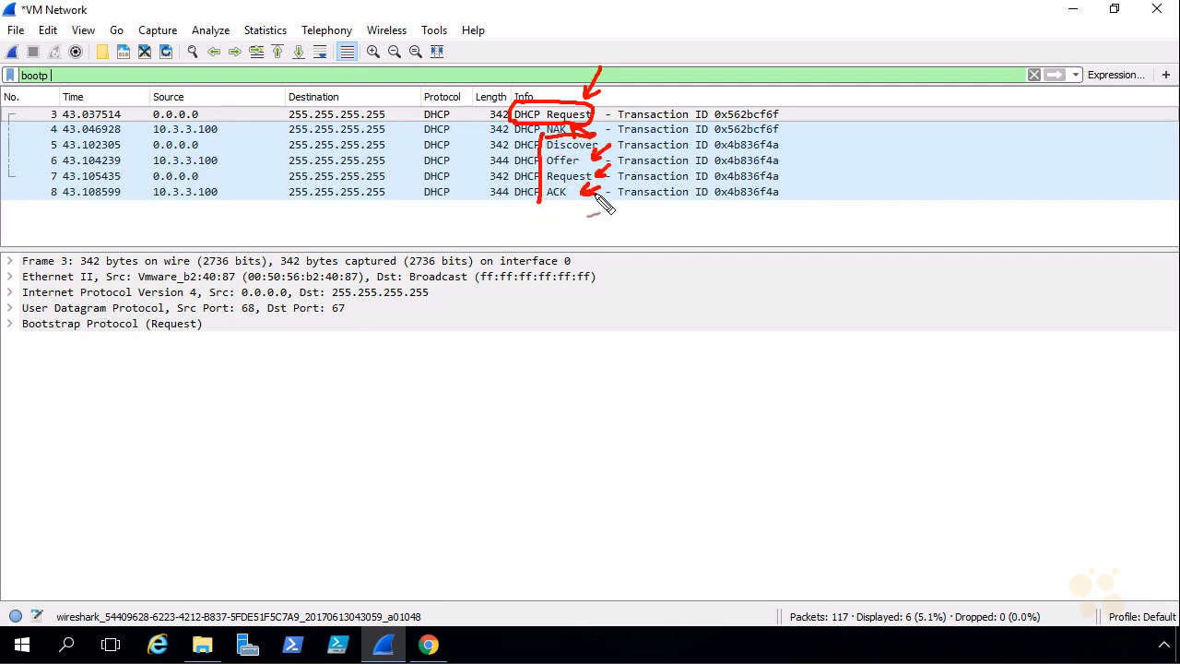
mouse_move(583, 136)
mouse_down()
mouse_move(625, 133)
mouse_move(558, 207)
mouse_move(547, 201)
mouse_up()
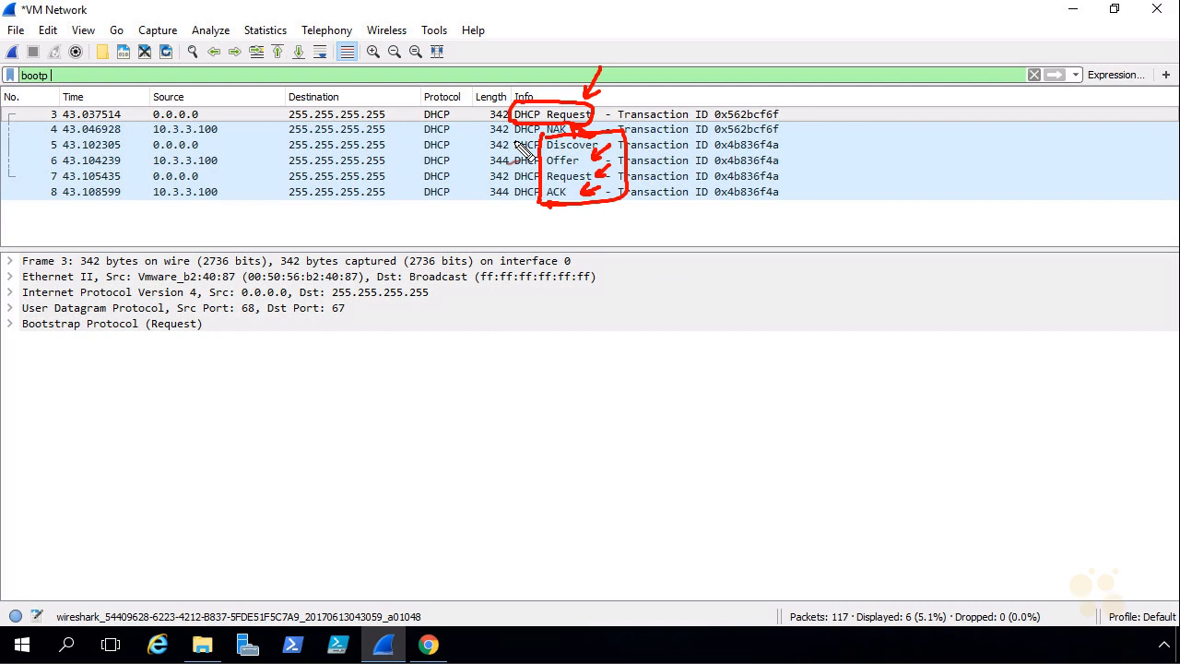
drag(513, 104, 515, 137)
mouse_move(508, 105)
mouse_down()
mouse_move(545, 100)
mouse_move(543, 144)
mouse_up()
drag(631, 79, 605, 100)
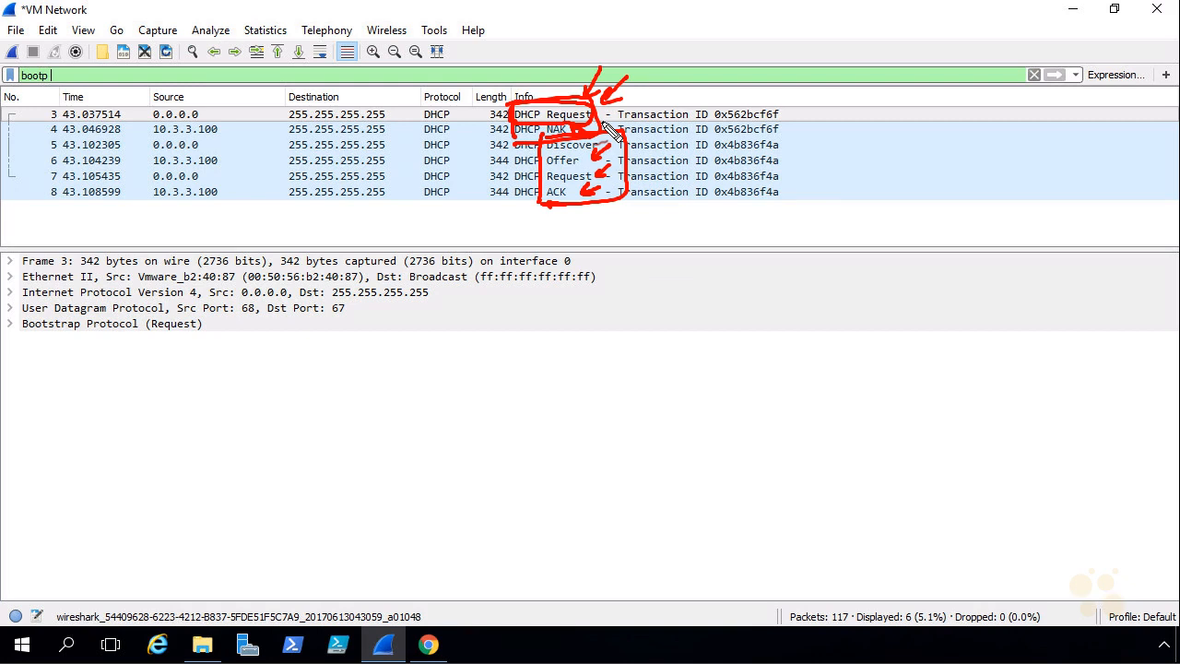
key(Escape)
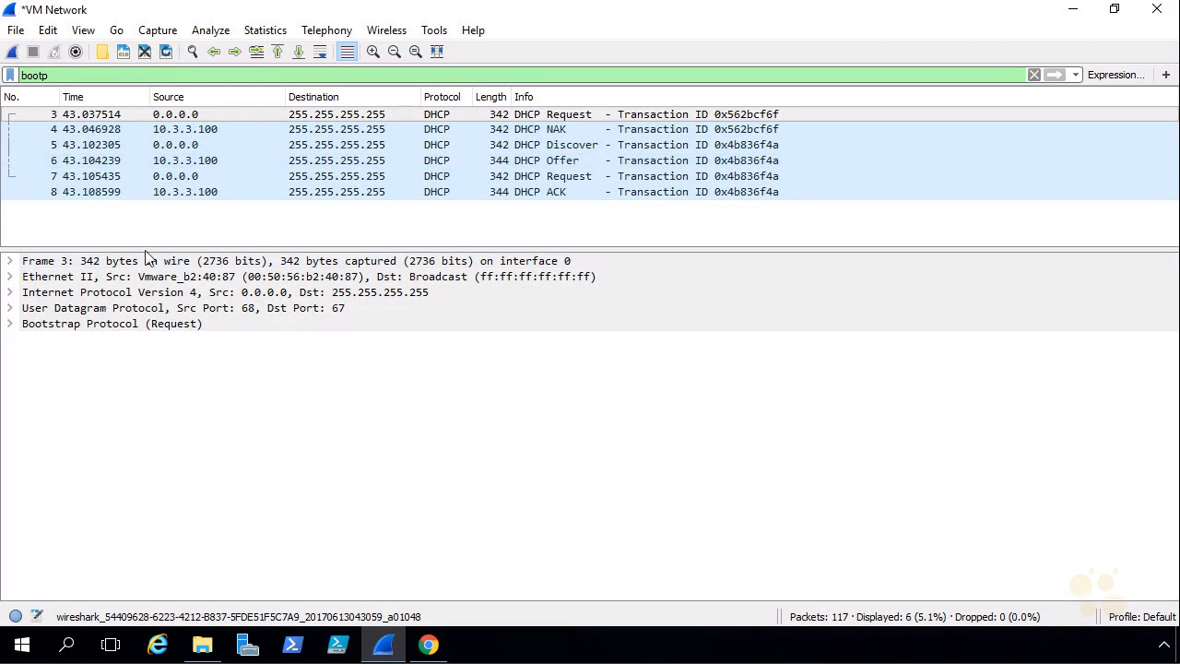
Expand the first DHCP Request's Bootstrap Protocol details and inspect the address under option 50, Requested IP Address
click(10, 324)
scroll(28, 530, down, 2)
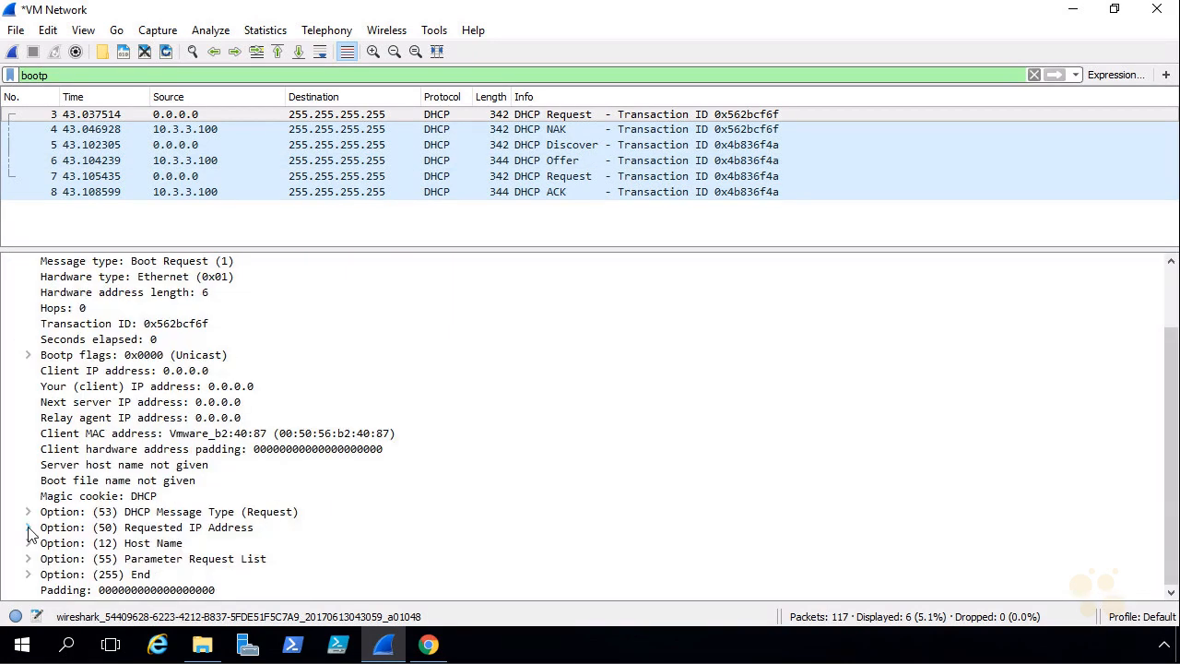
click(28, 527)
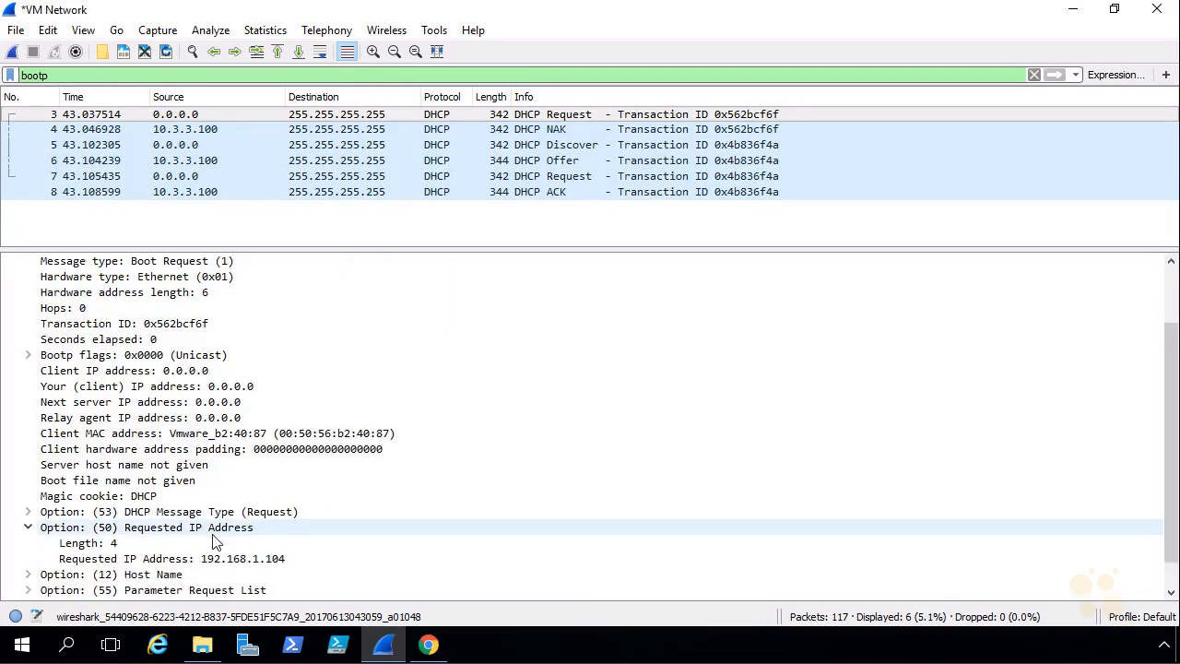
click(266, 563)
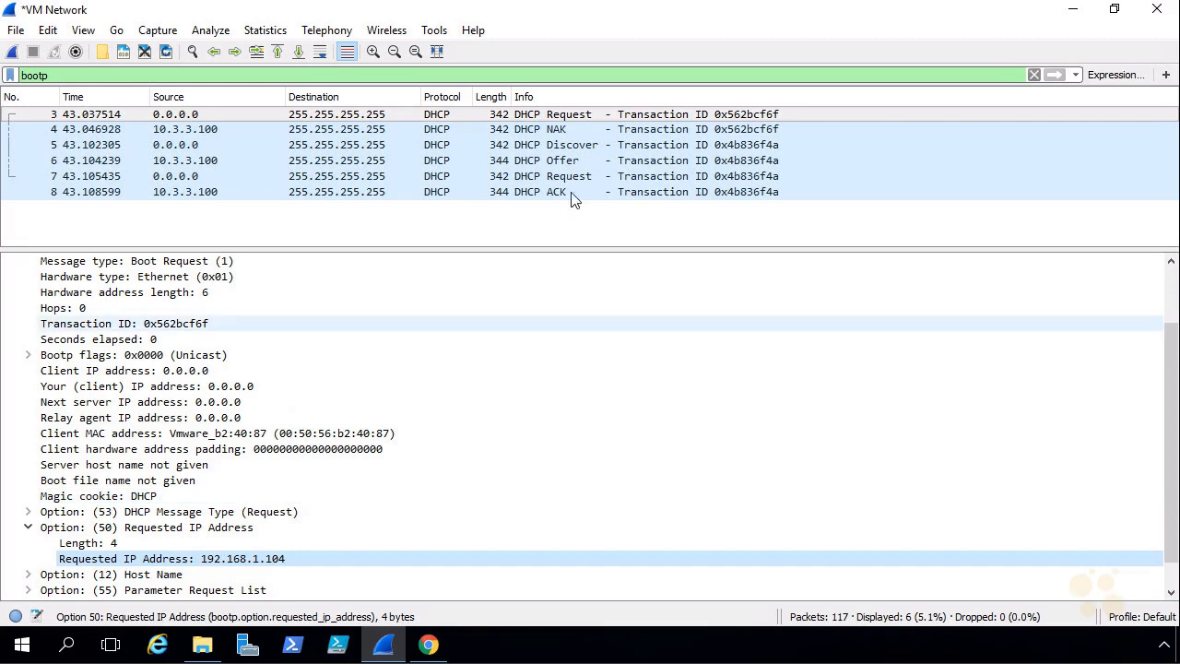
Inspect the client IP address in the DHCP Offer packet and compare it with the ens160 address in the Linux-1 console in Chrome
click(565, 148)
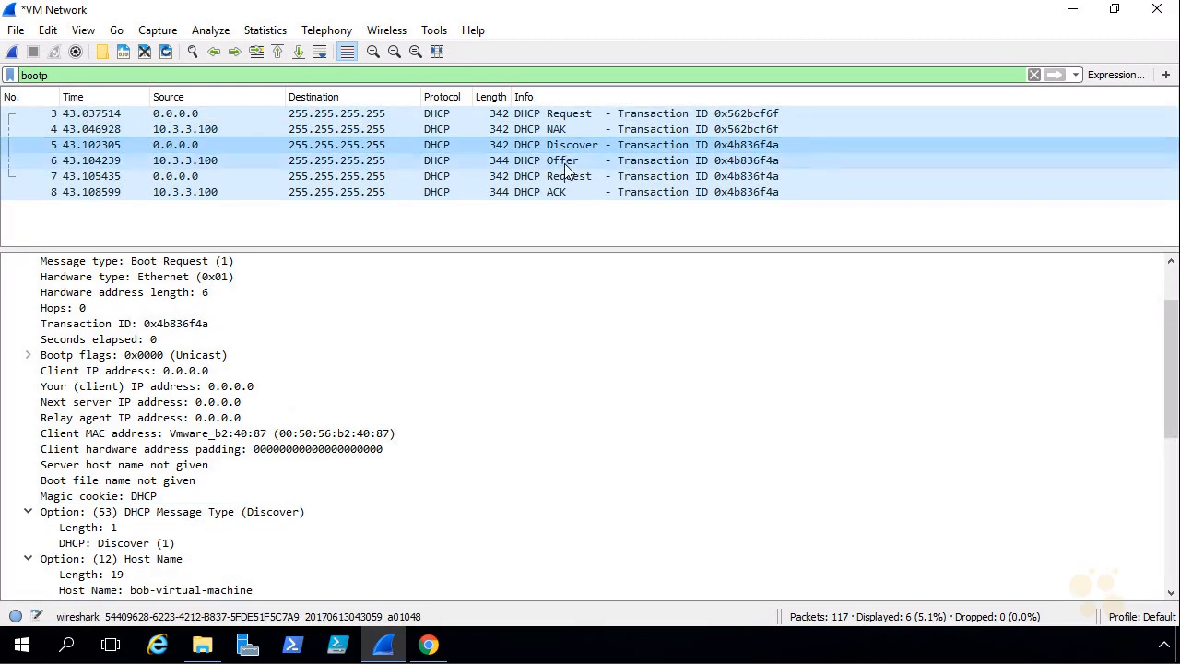
click(569, 163)
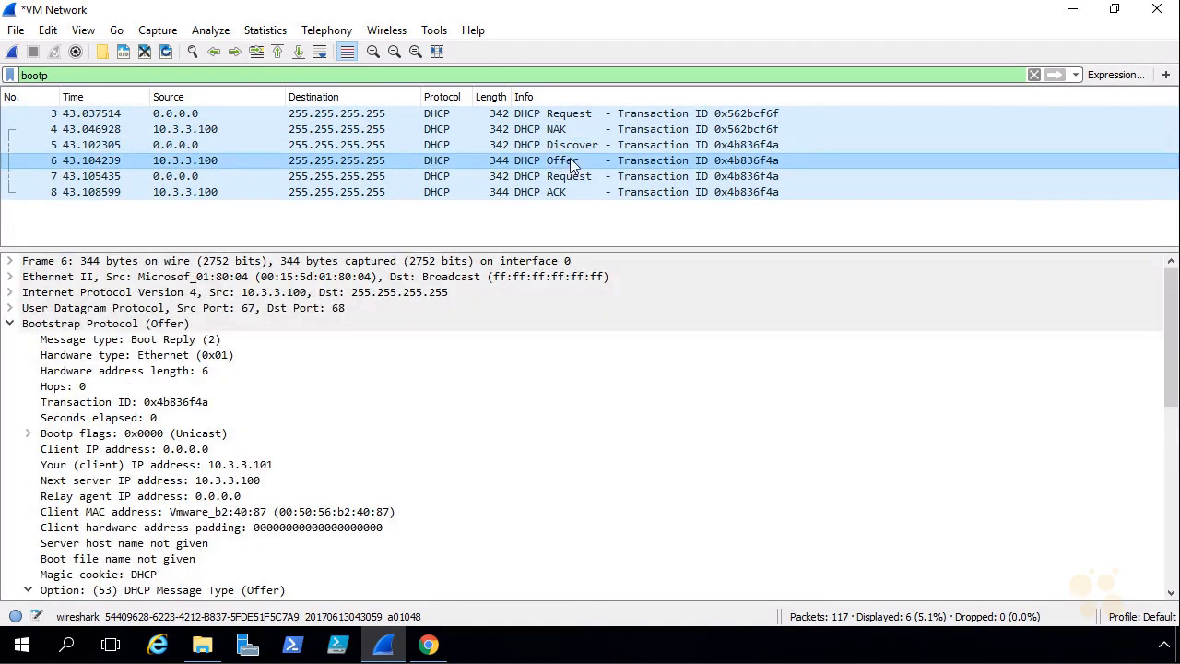
click(218, 469)
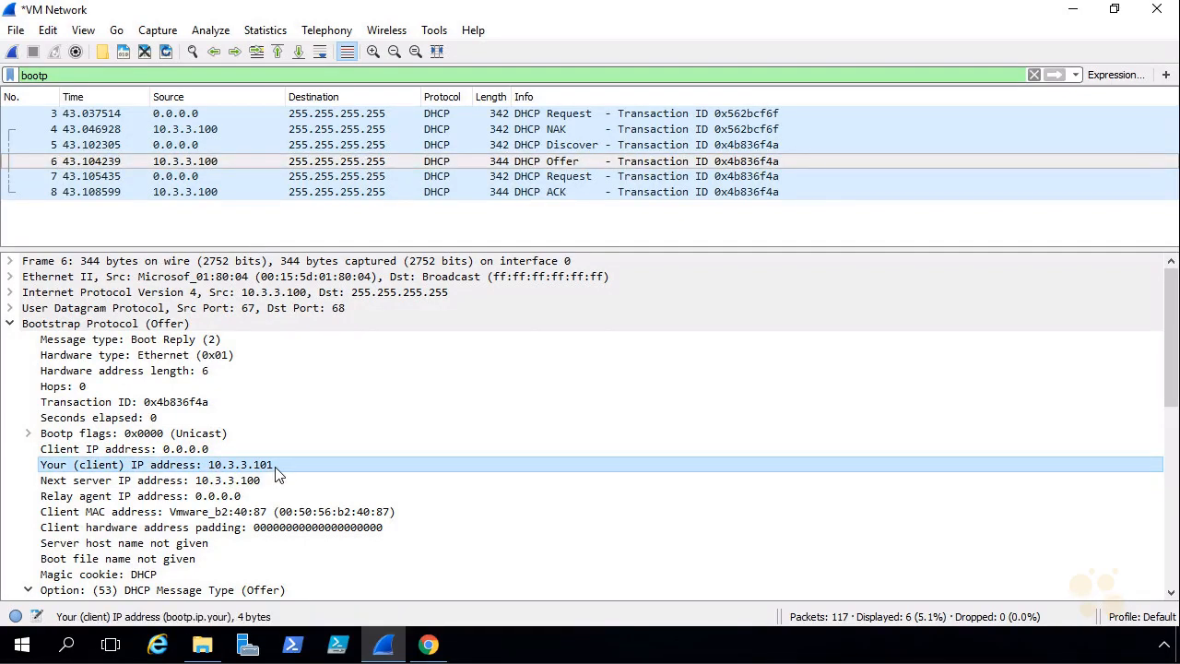
click(428, 644)
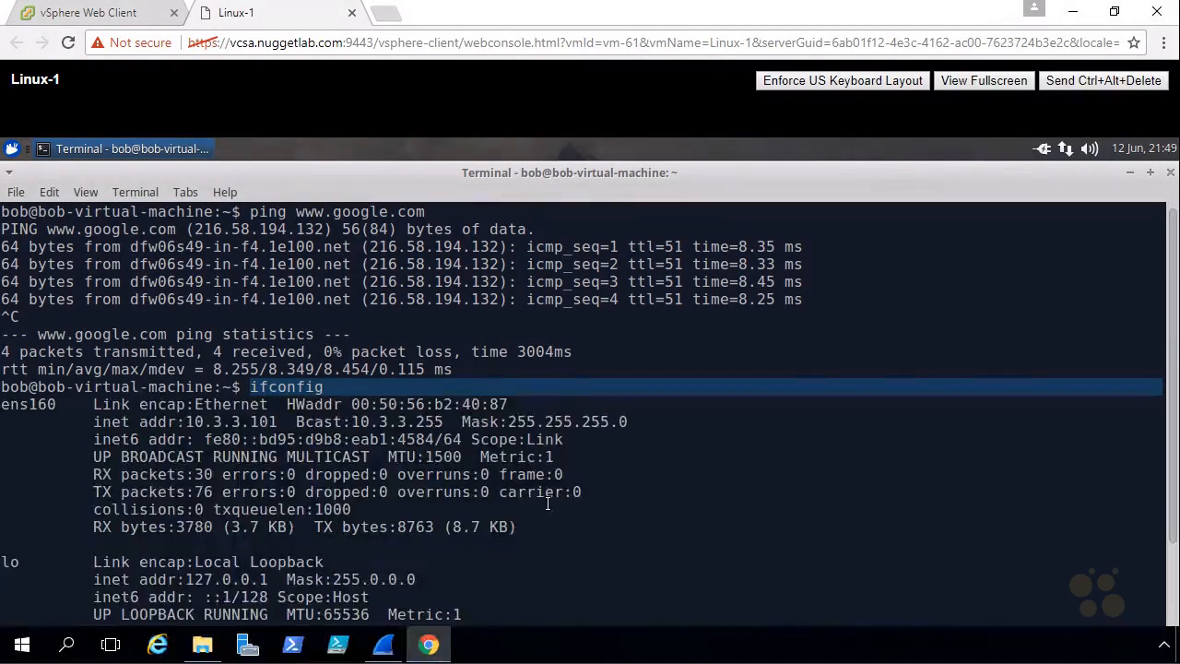
mouse_move(206, 412)
mouse_down()
mouse_move(184, 415)
mouse_move(231, 437)
mouse_move(262, 412)
mouse_move(208, 413)
mouse_up()
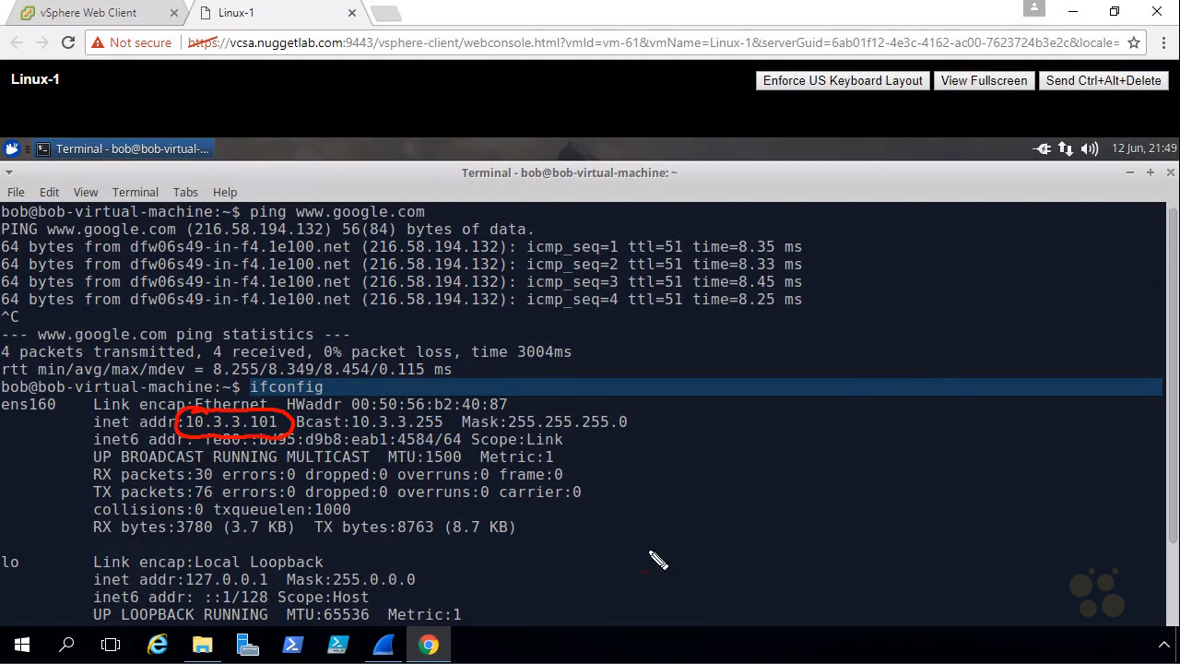
Quit Wireshark without saving the captured packets and close the terminal window in the Linux-1 console
click(387, 645)
key(ctrl+q)
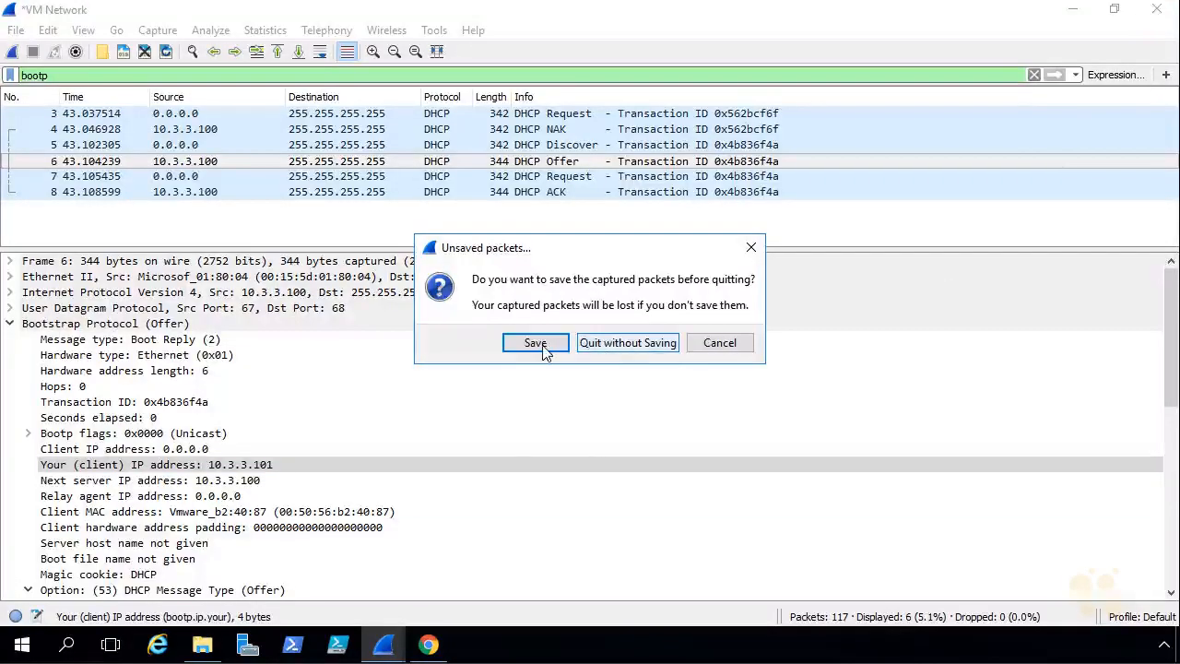
click(590, 344)
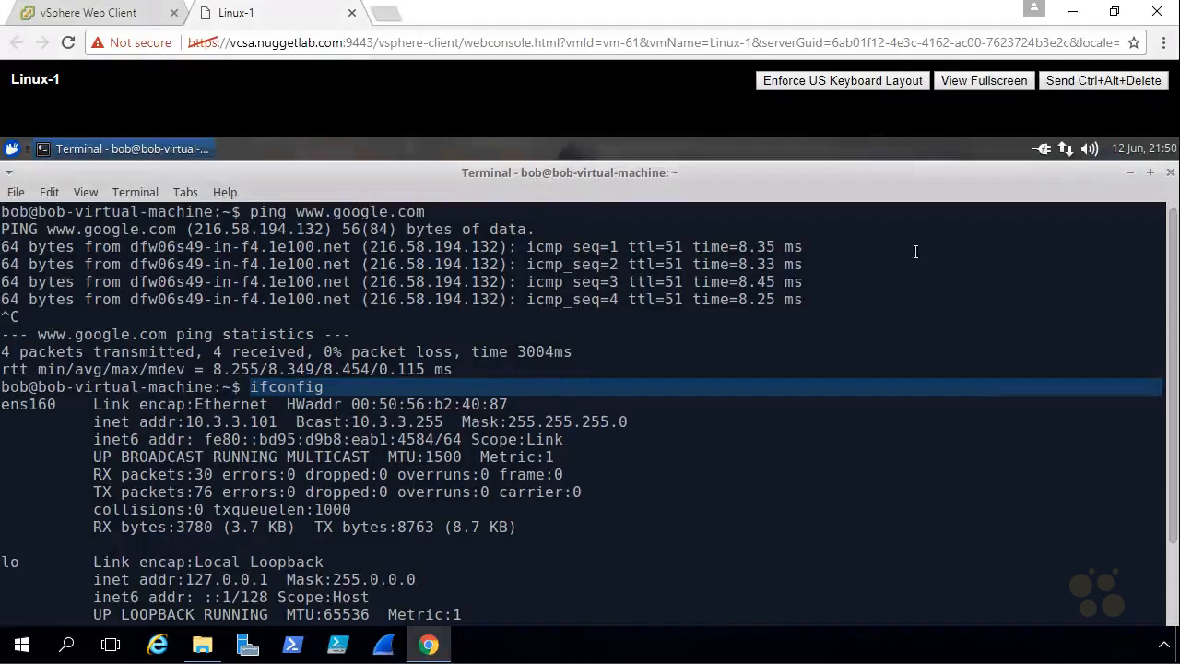
click(1170, 172)
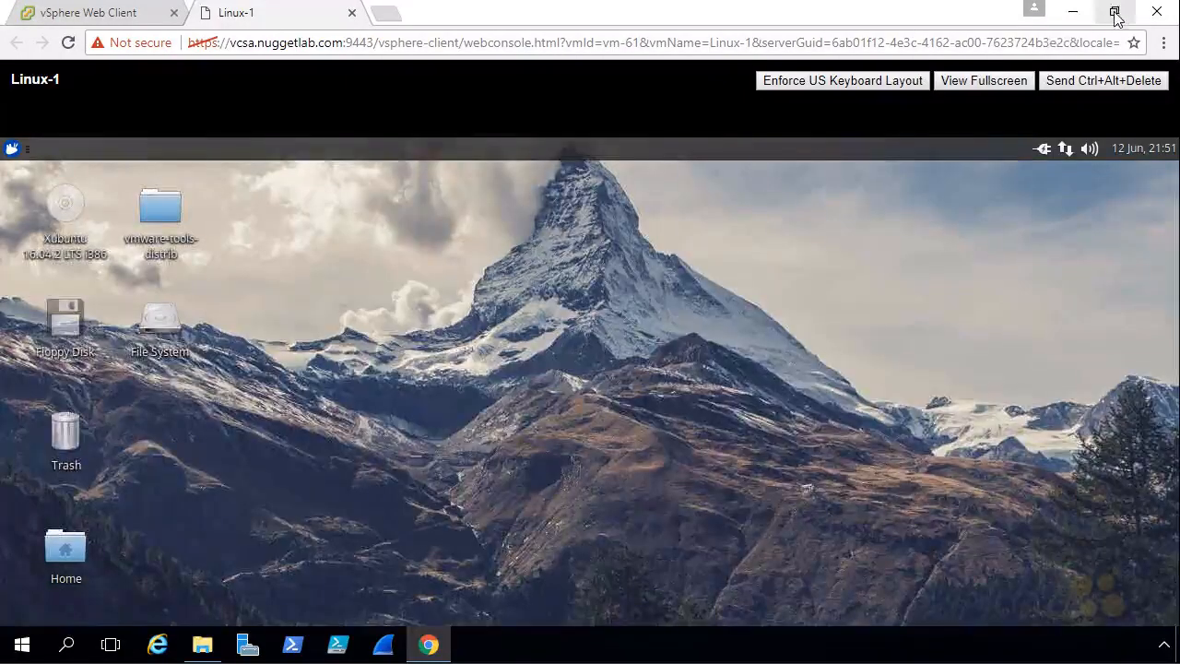
Detach the Linux-1 console tab into its own Chrome window and arrange the two browser windows side by side
click(1115, 13)
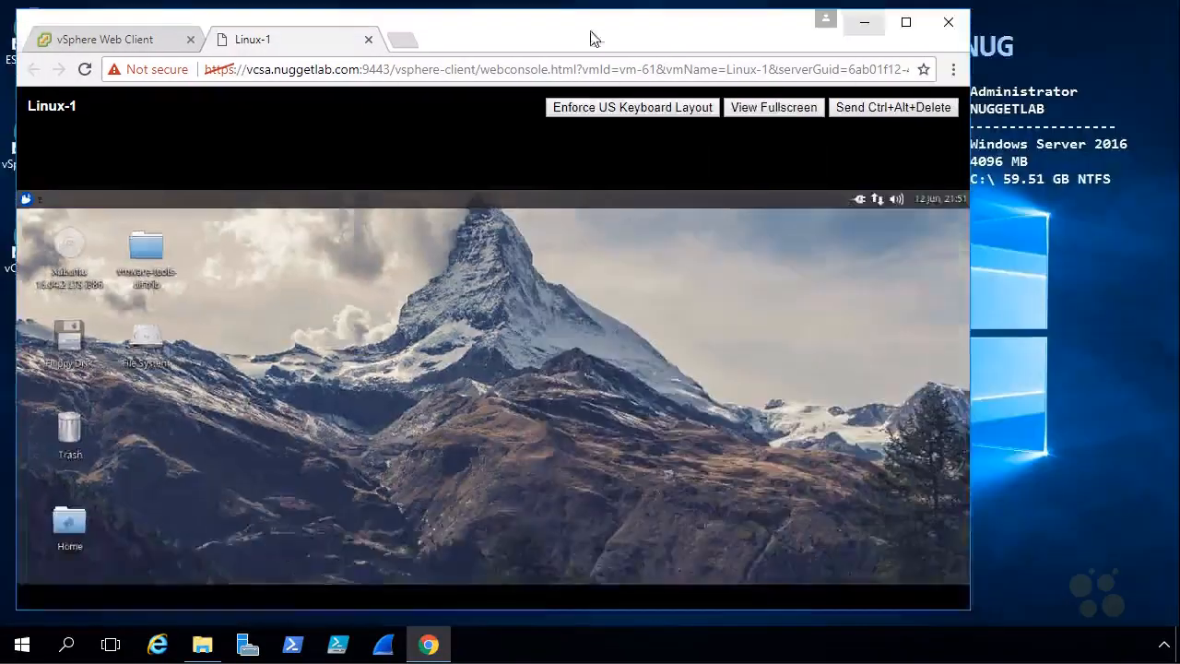
drag(299, 26, 290, 43)
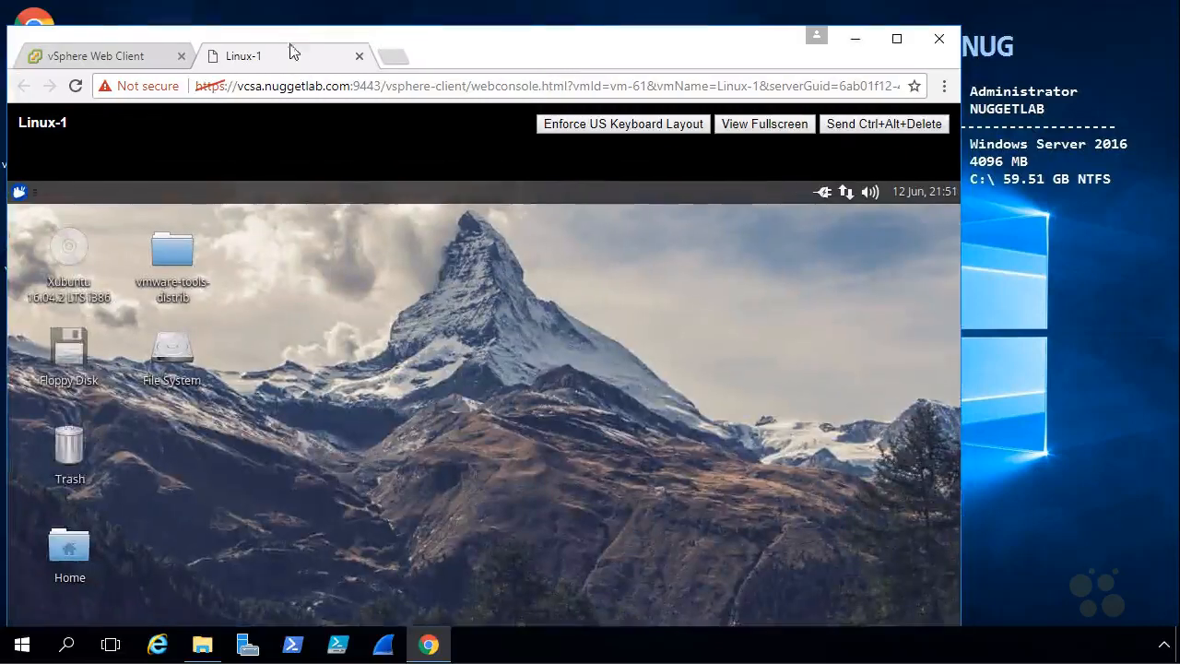
drag(484, 72, 637, 87)
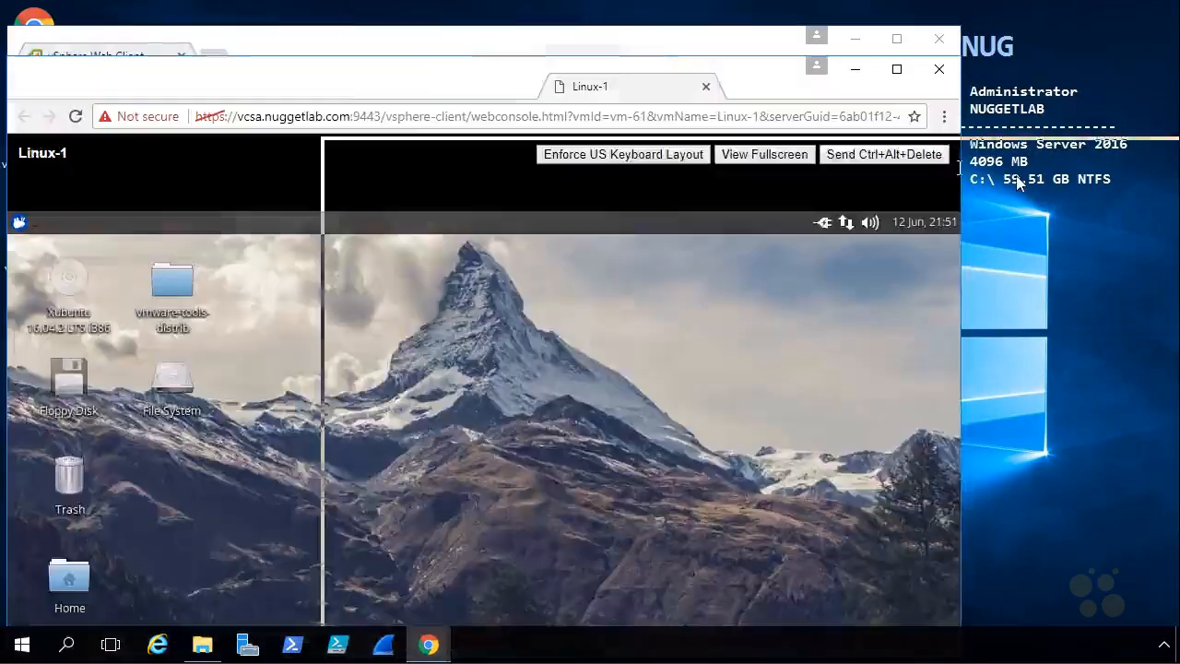
drag(1020, 177, 1021, 178)
click(640, 639)
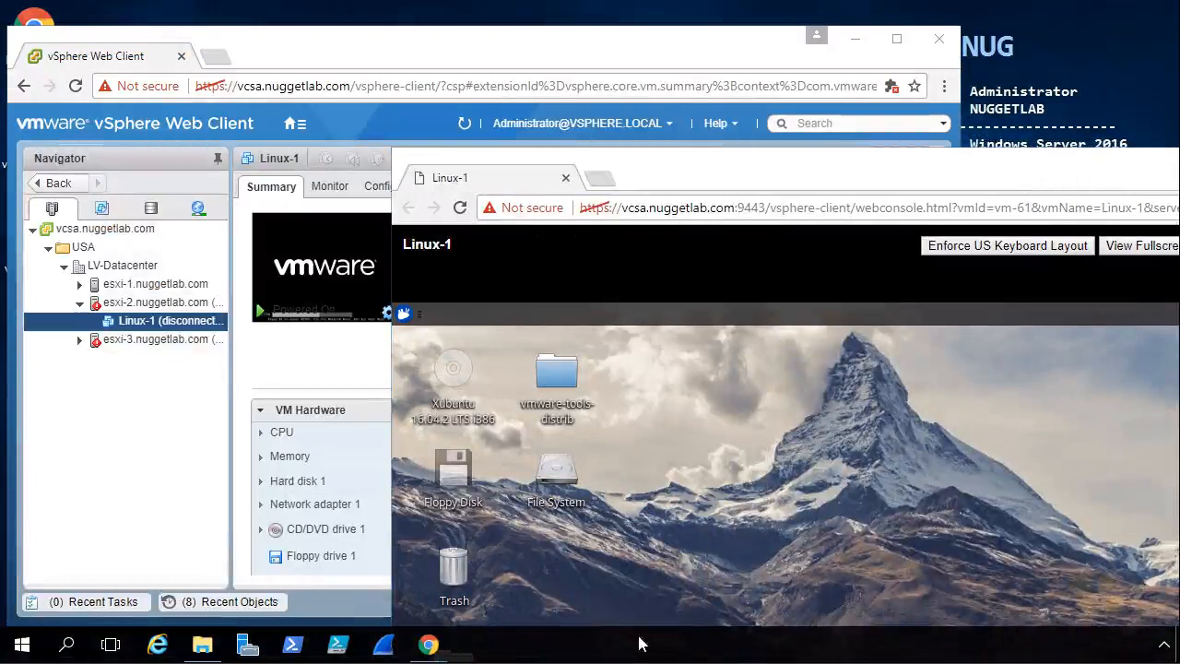
right_click(636, 654)
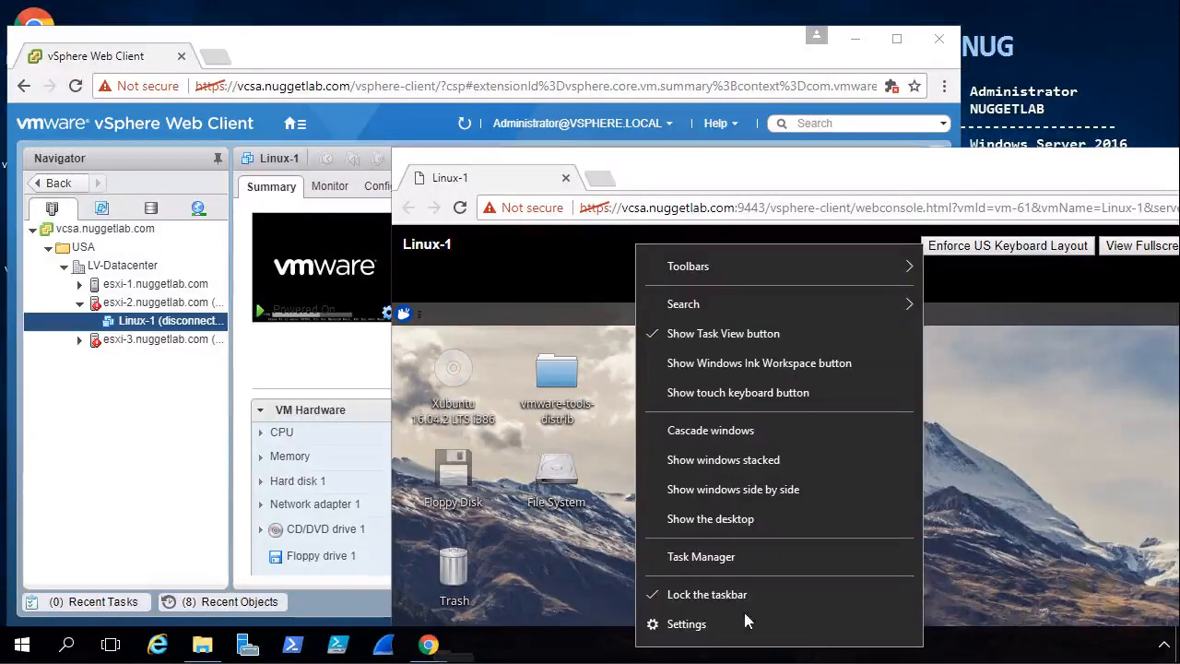
click(752, 489)
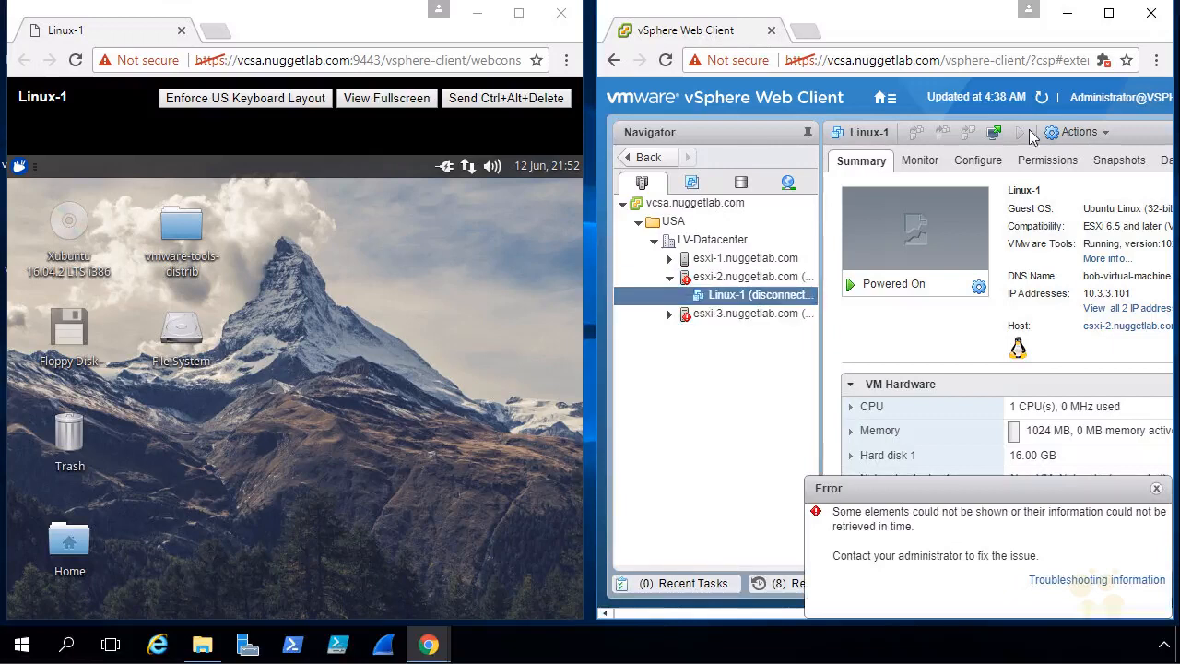
Maximize the vSphere Web Client window and examine the status of esxi-2, esxi-3 and Linux-1 in the inventory
click(1109, 14)
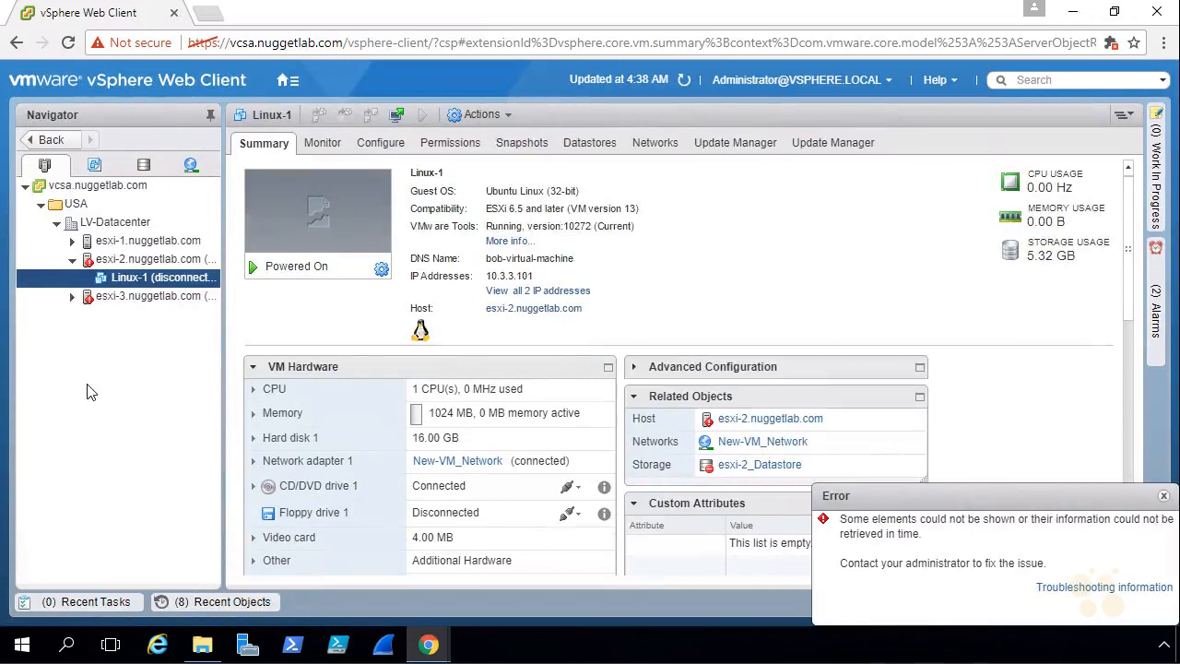
drag(79, 406, 93, 402)
drag(82, 330, 95, 326)
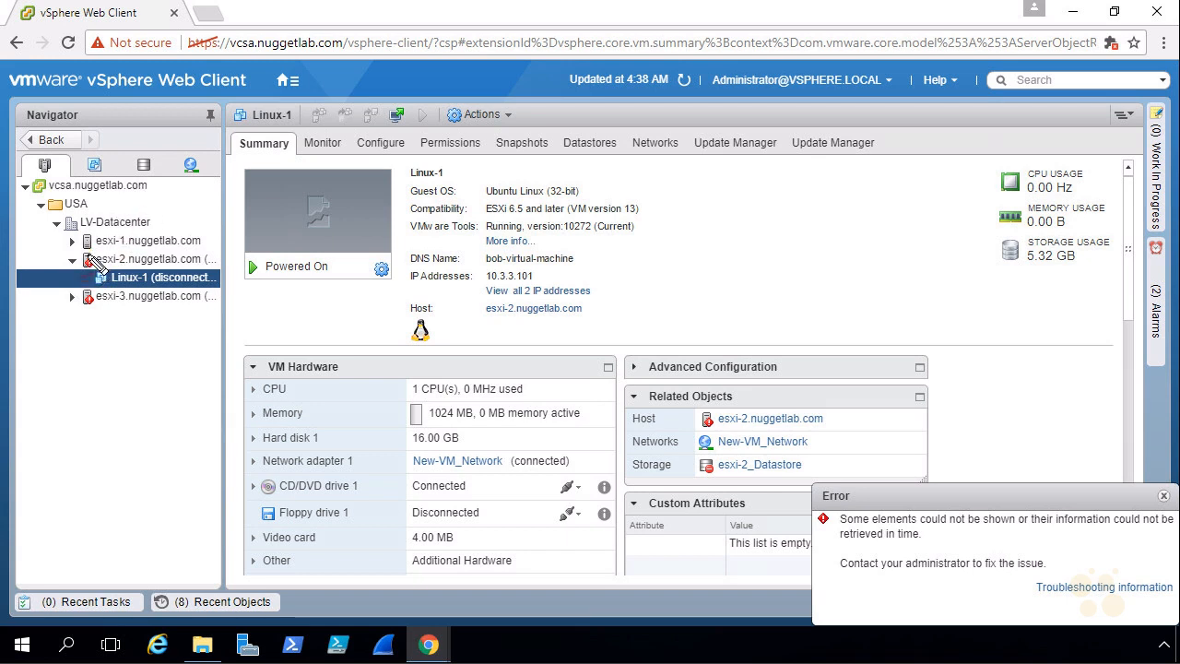
drag(44, 250, 75, 259)
drag(43, 325, 72, 304)
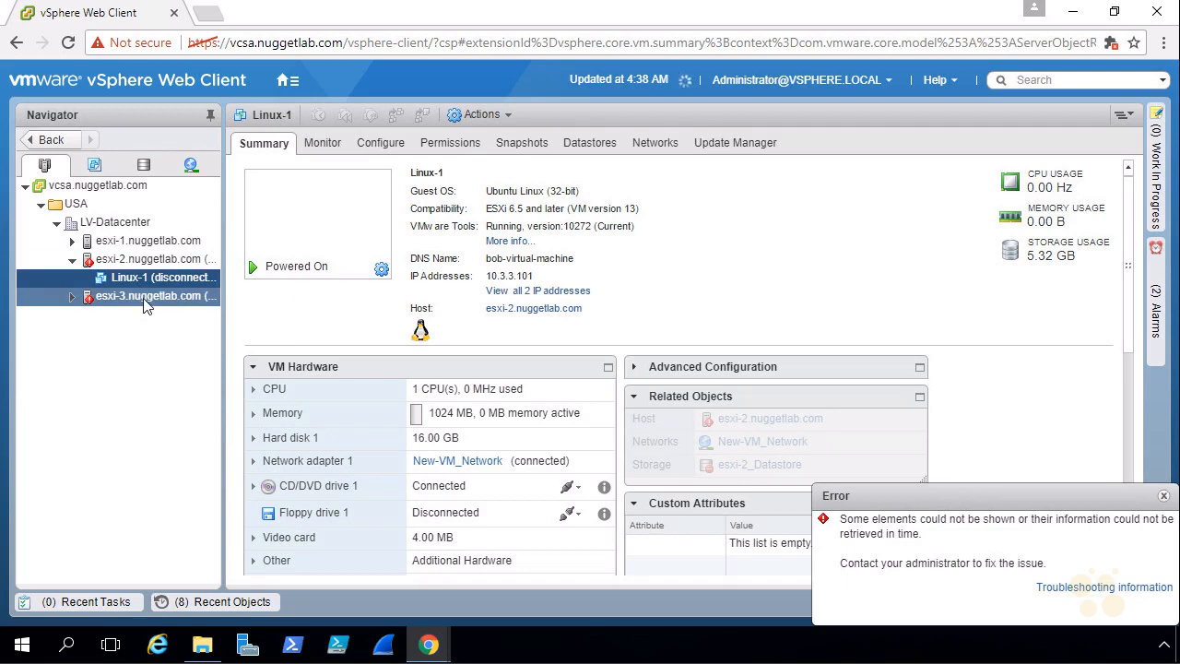
click(1074, 19)
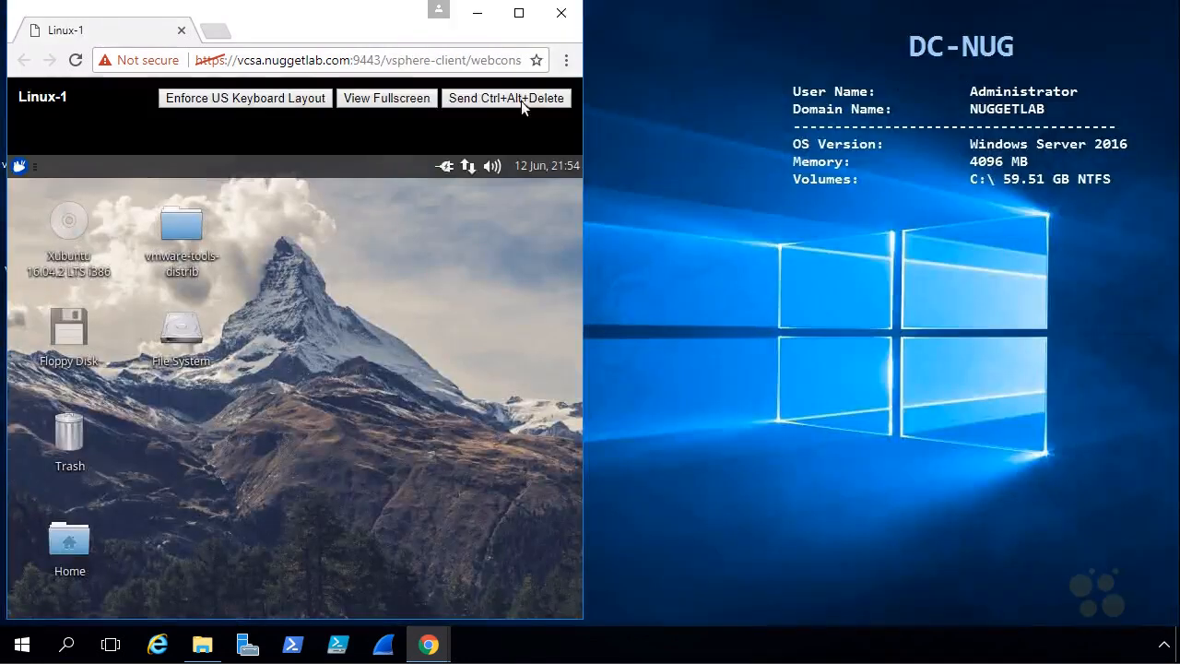
click(519, 13)
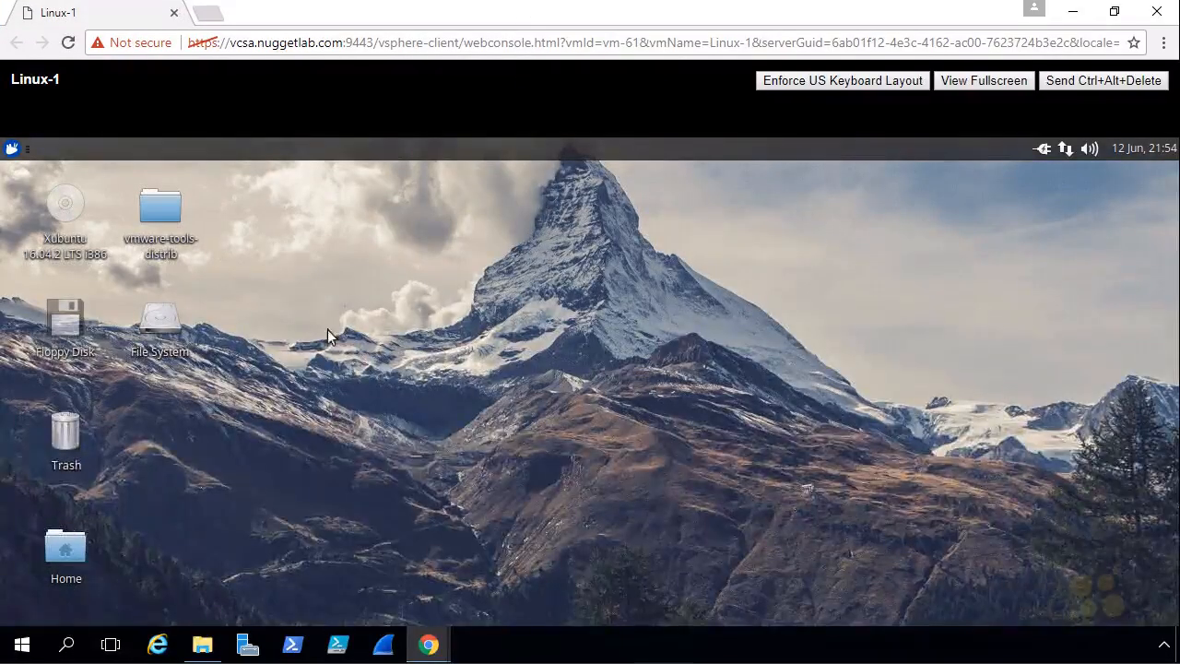
click(11, 148)
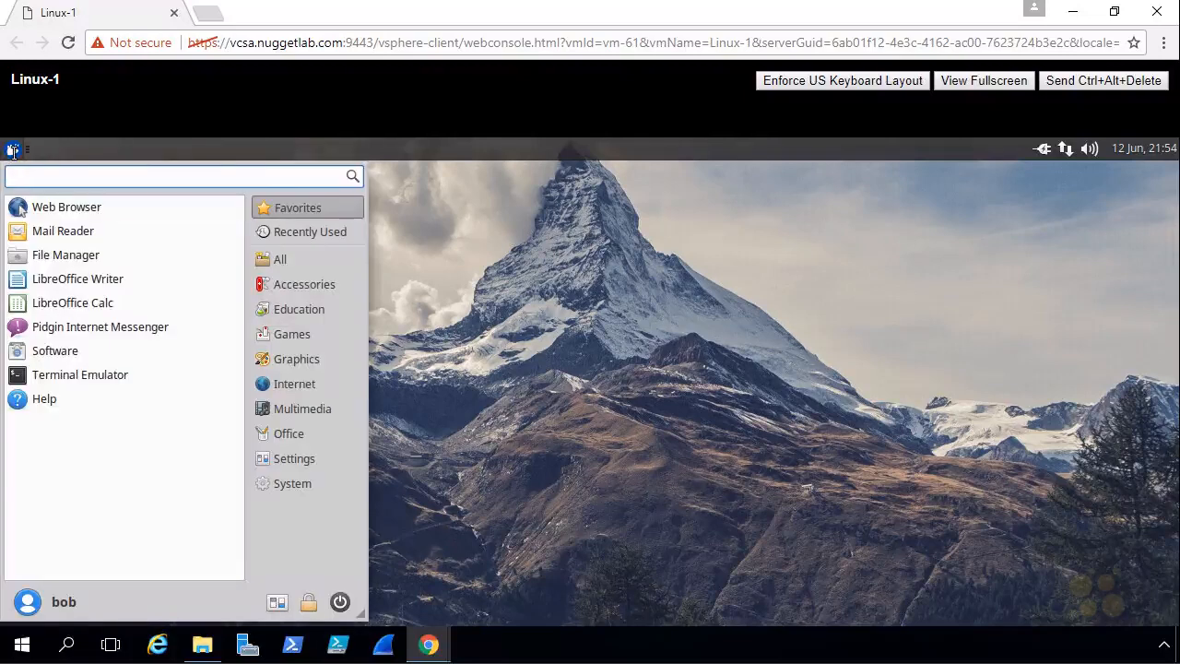
click(68, 212)
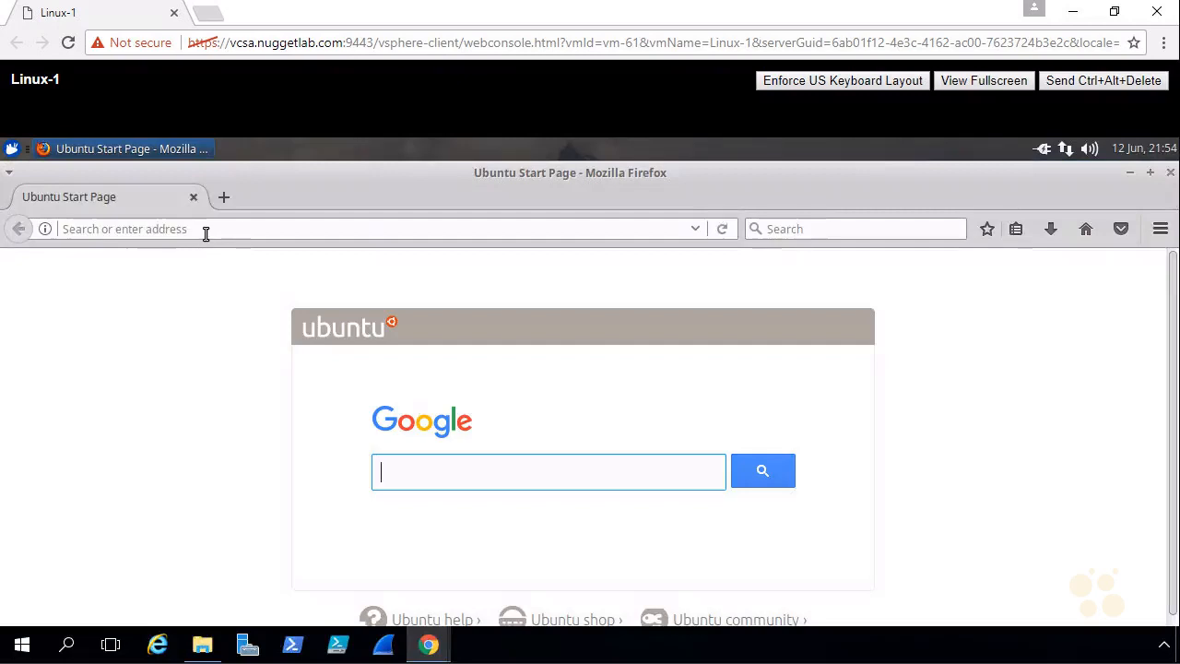
click(206, 232)
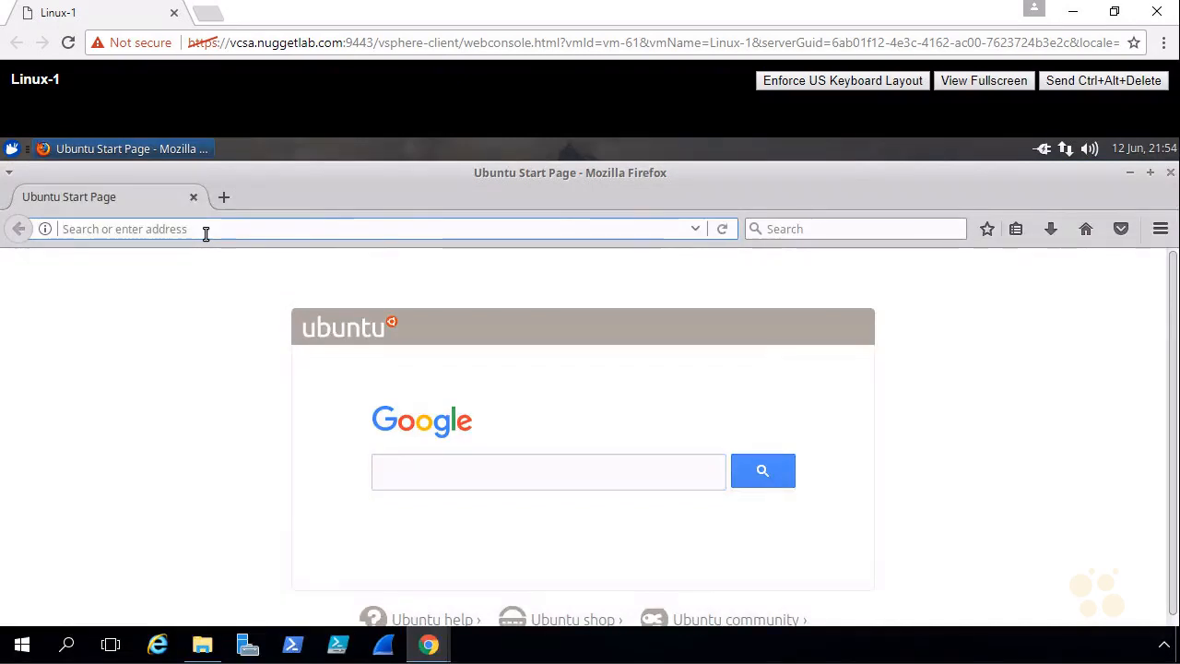
text(www.cbtnuggets.com)
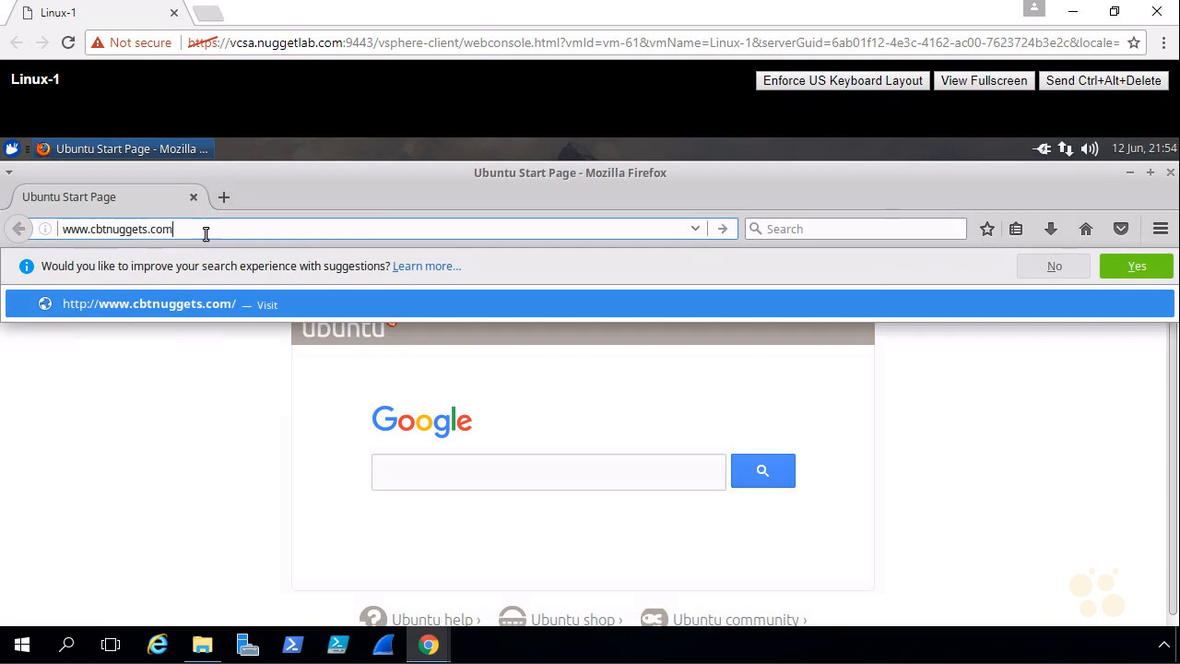
key(Return)
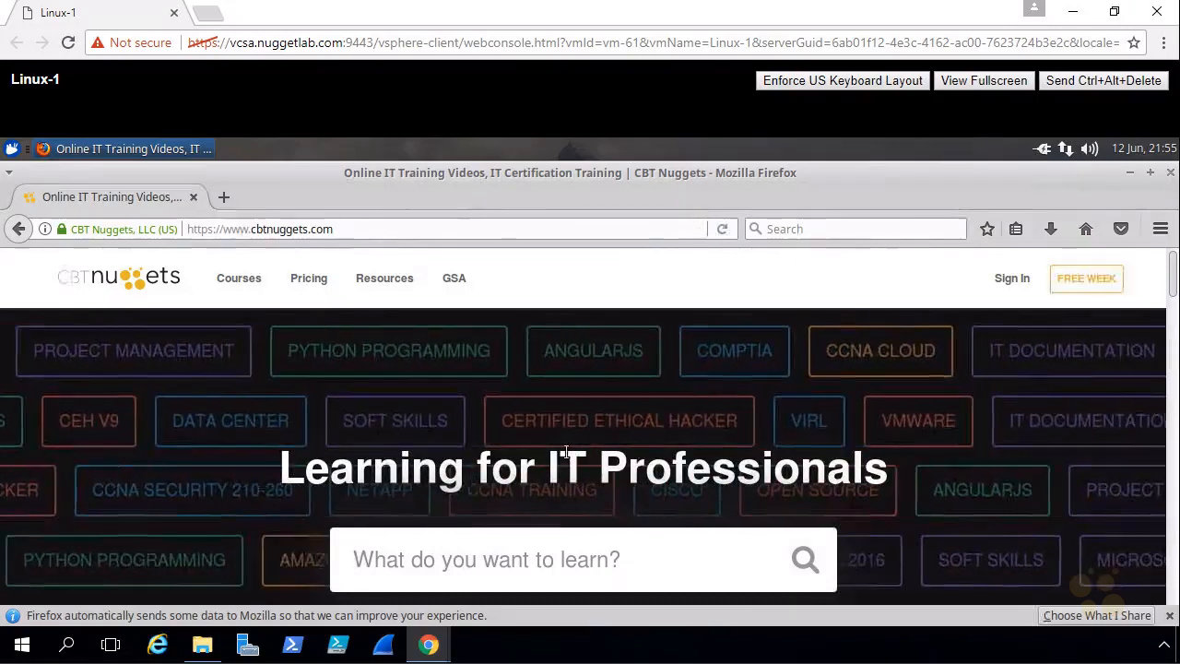
Switch back to the vSphere Web Client, widen the Navigator to read the full host statuses, and refresh the inventory
click(1072, 12)
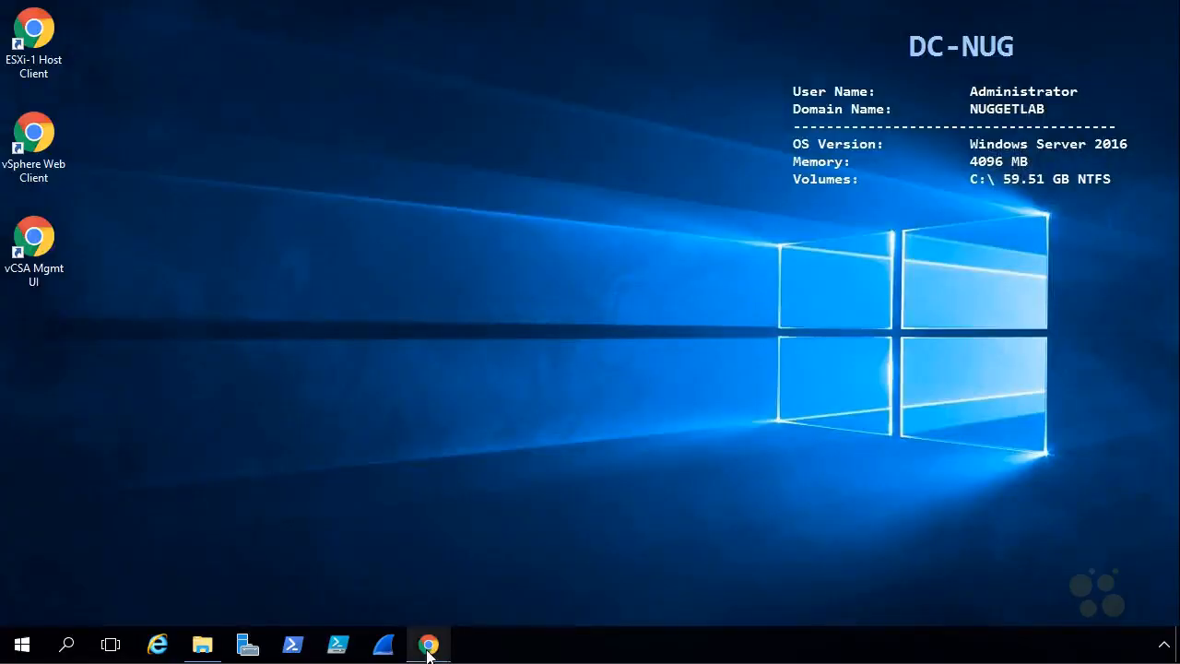
mouse_move(427, 645)
click(342, 556)
drag(224, 258, 314, 265)
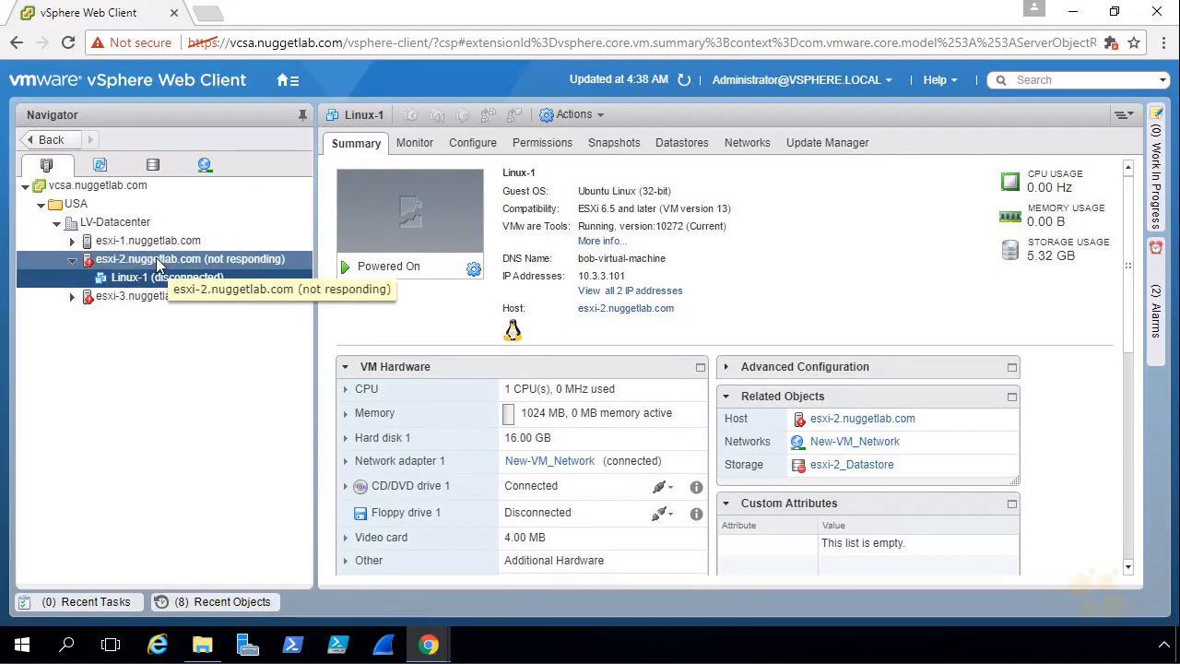
click(683, 81)
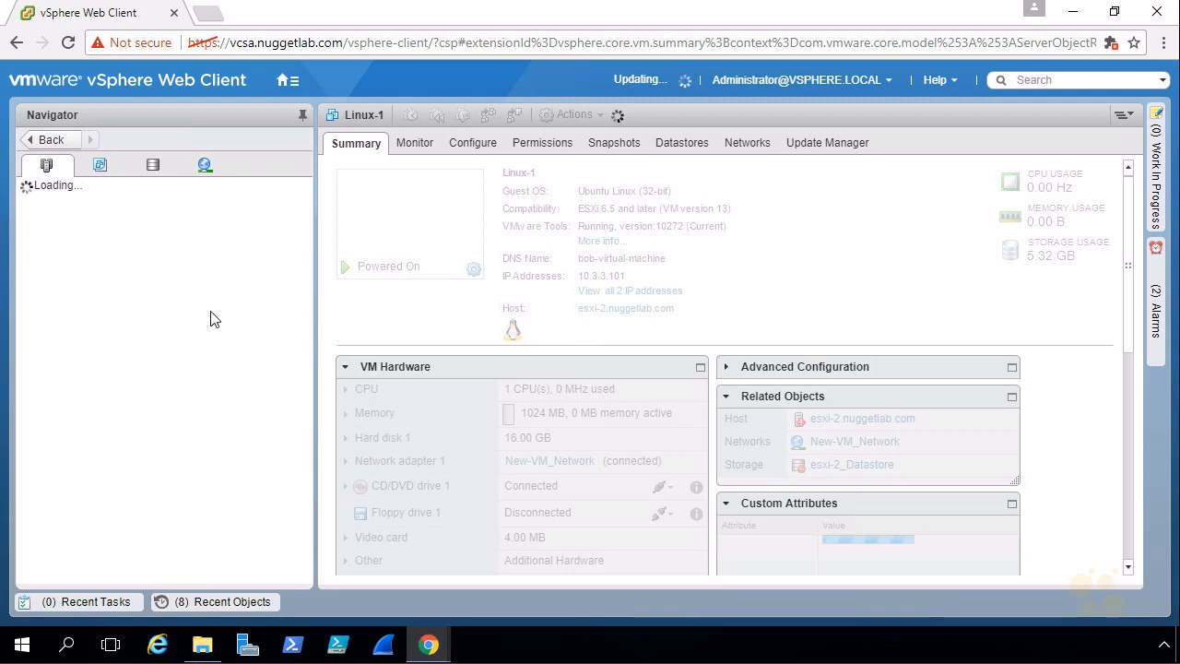
Close the vSphere Web Client window, open the vCSA Mgmt UI and log in as root with the account password
click(1158, 12)
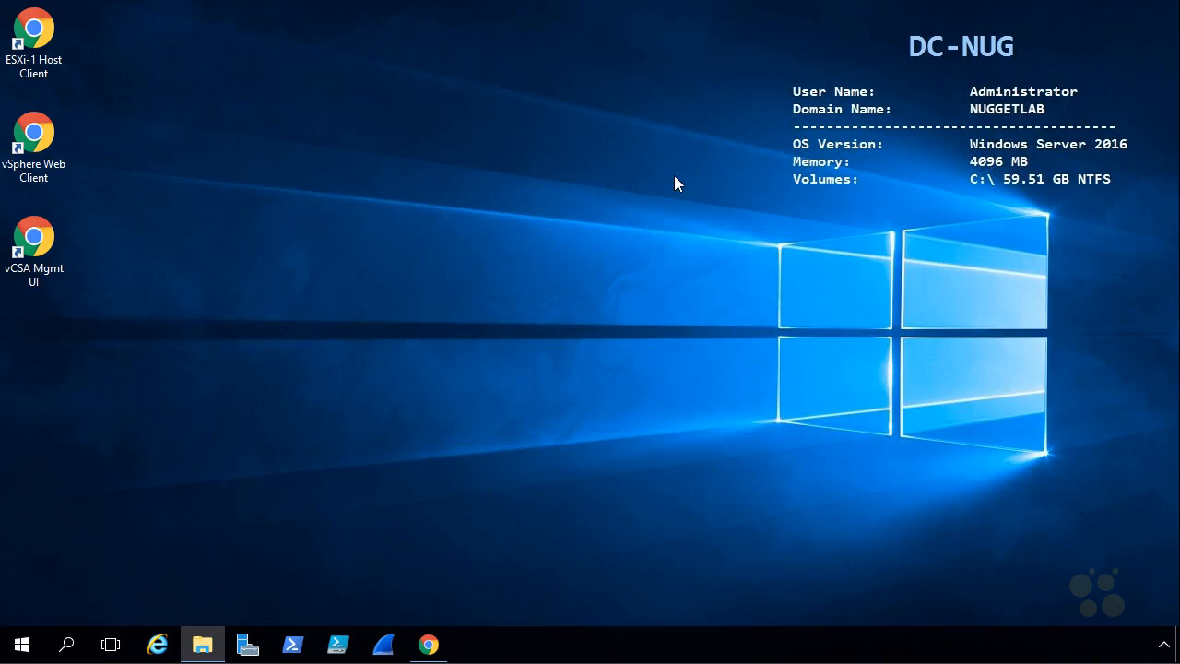
double_click(43, 244)
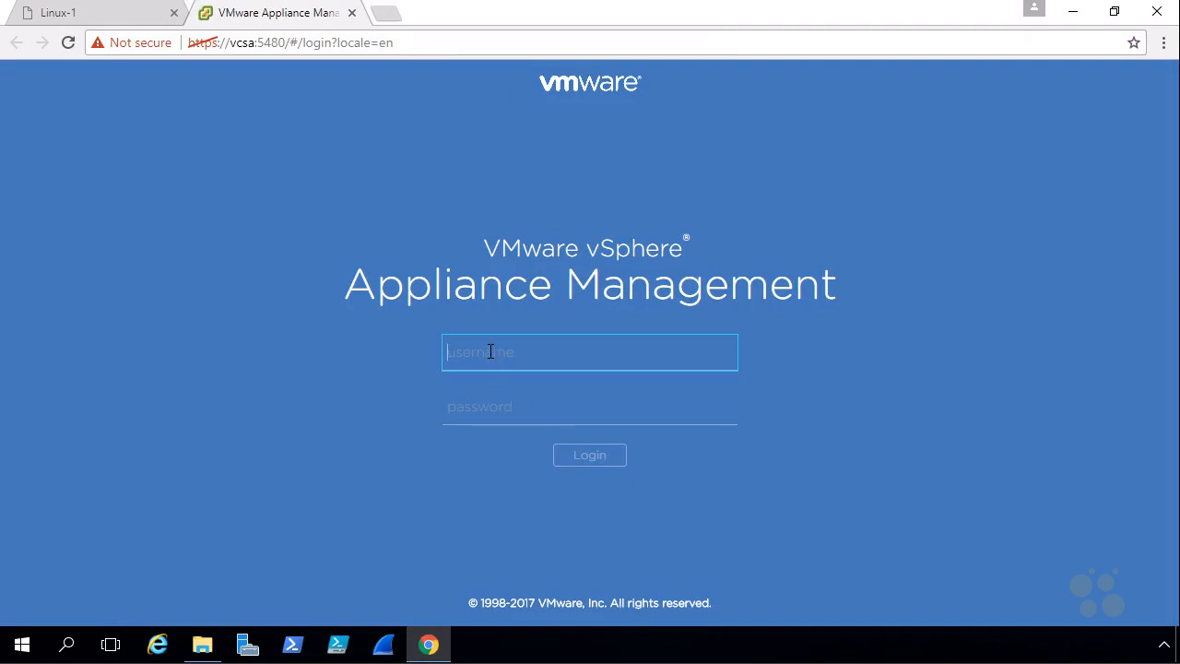
text(root)
key(Tab)
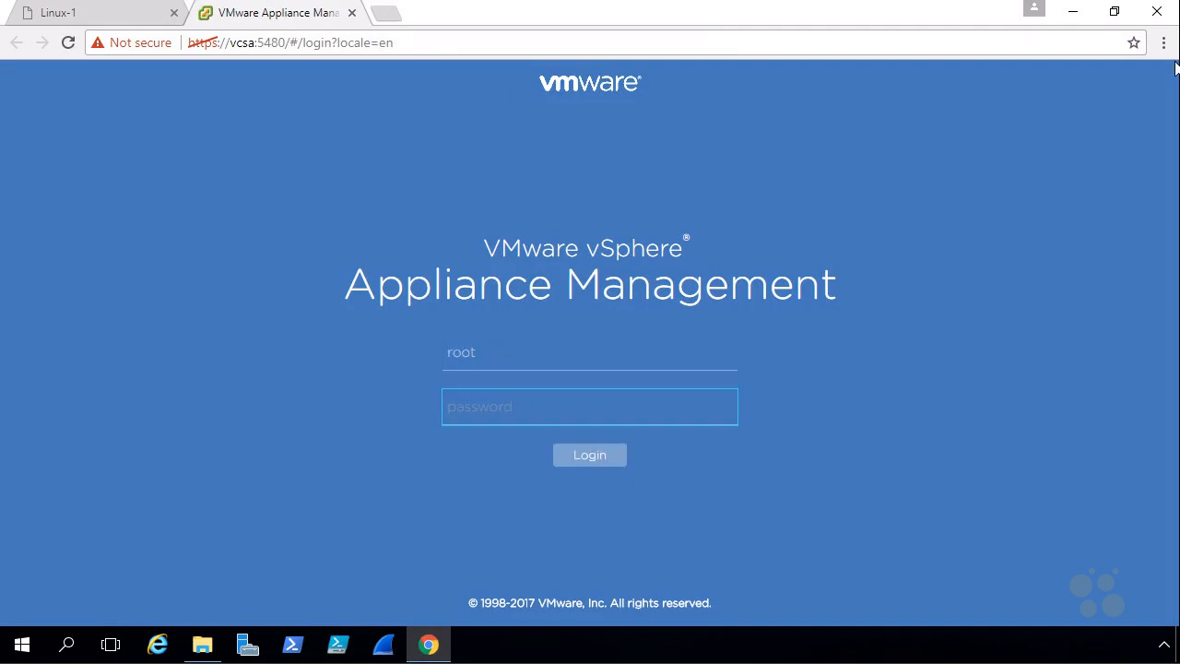
text(VMware1!)
click(589, 457)
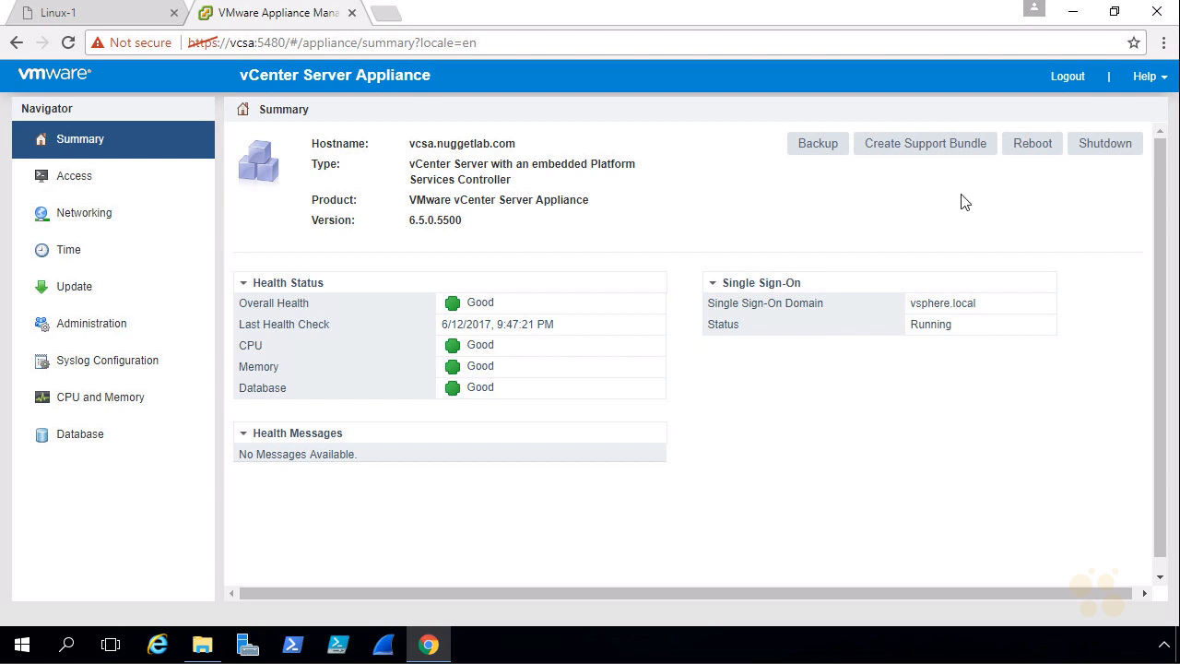
Reboot the vCenter Server Appliance, log out immediately and close the VMware Appliance Management page
click(1033, 145)
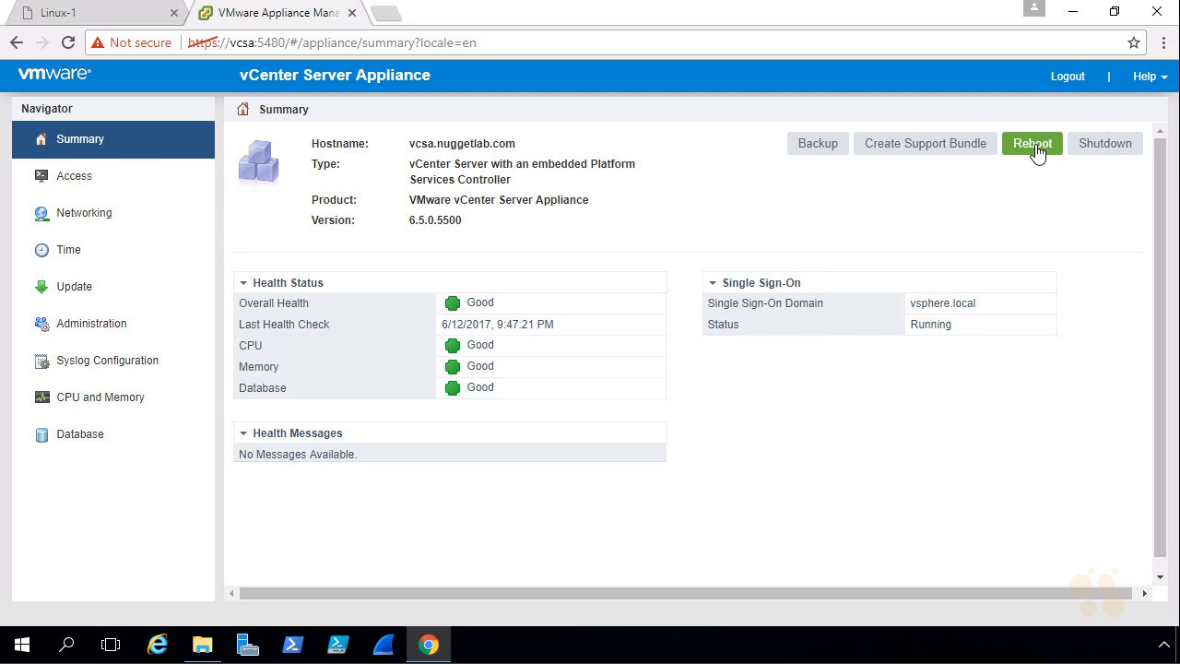
click(1033, 145)
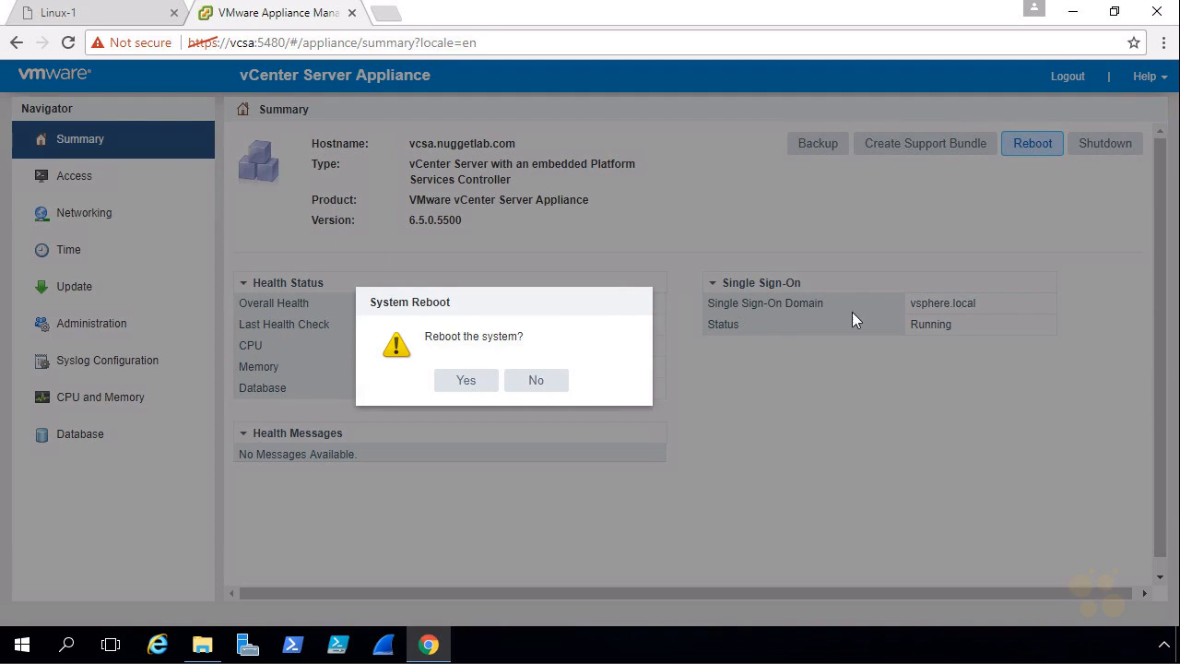
click(469, 383)
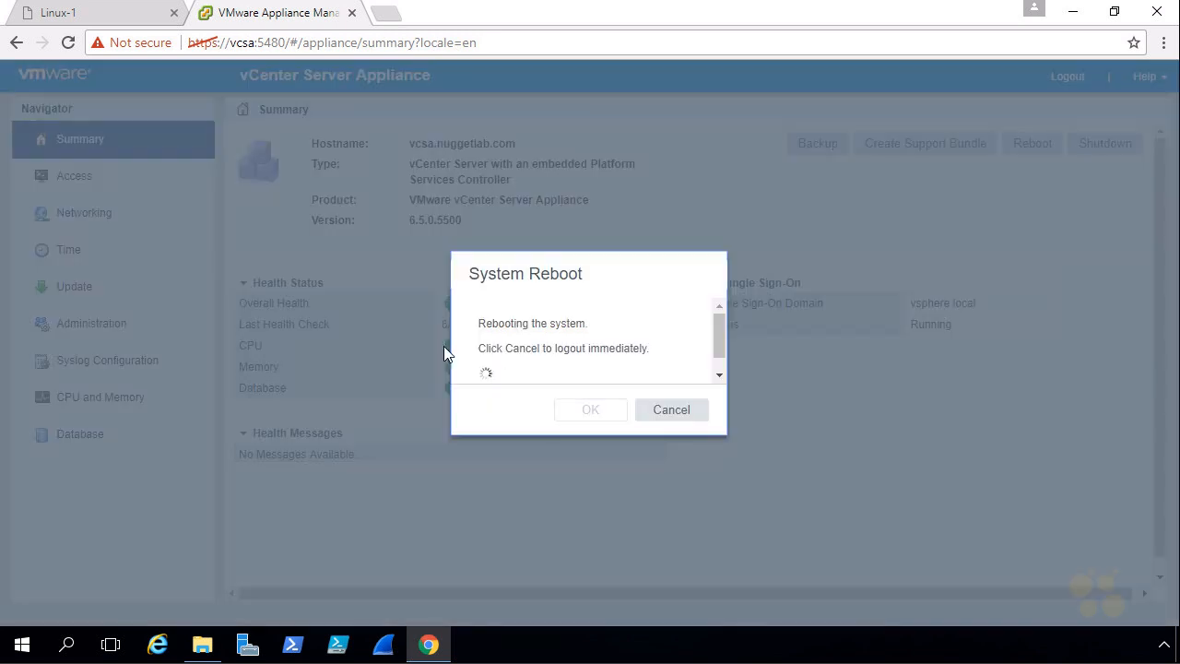
click(664, 412)
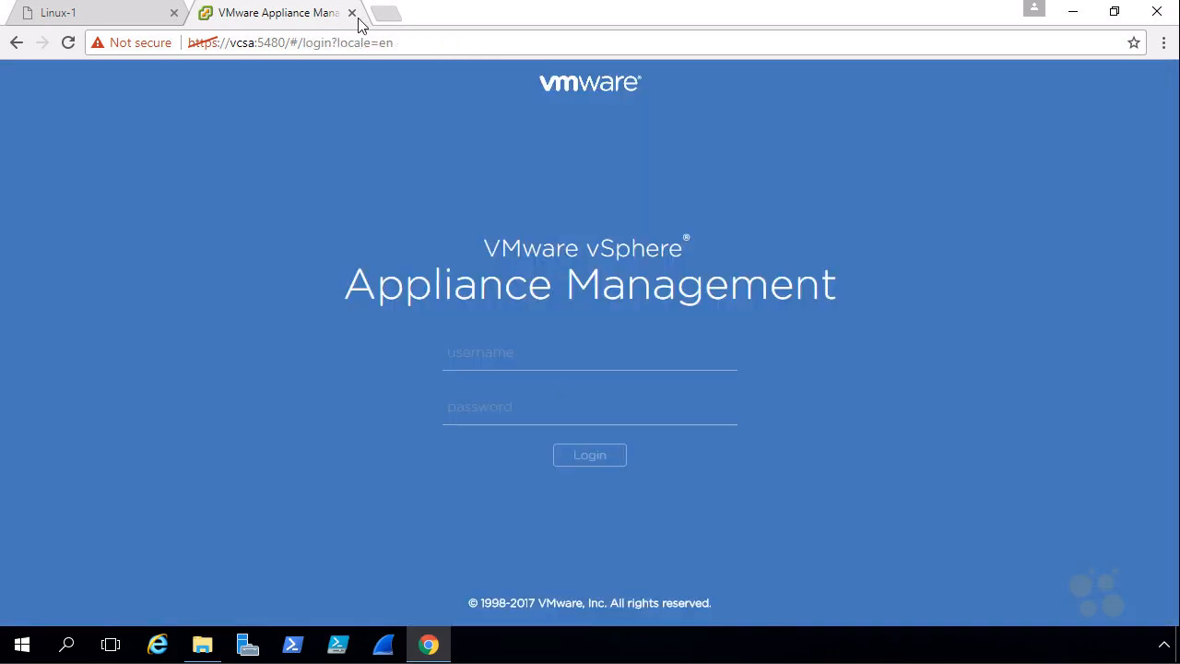
click(353, 14)
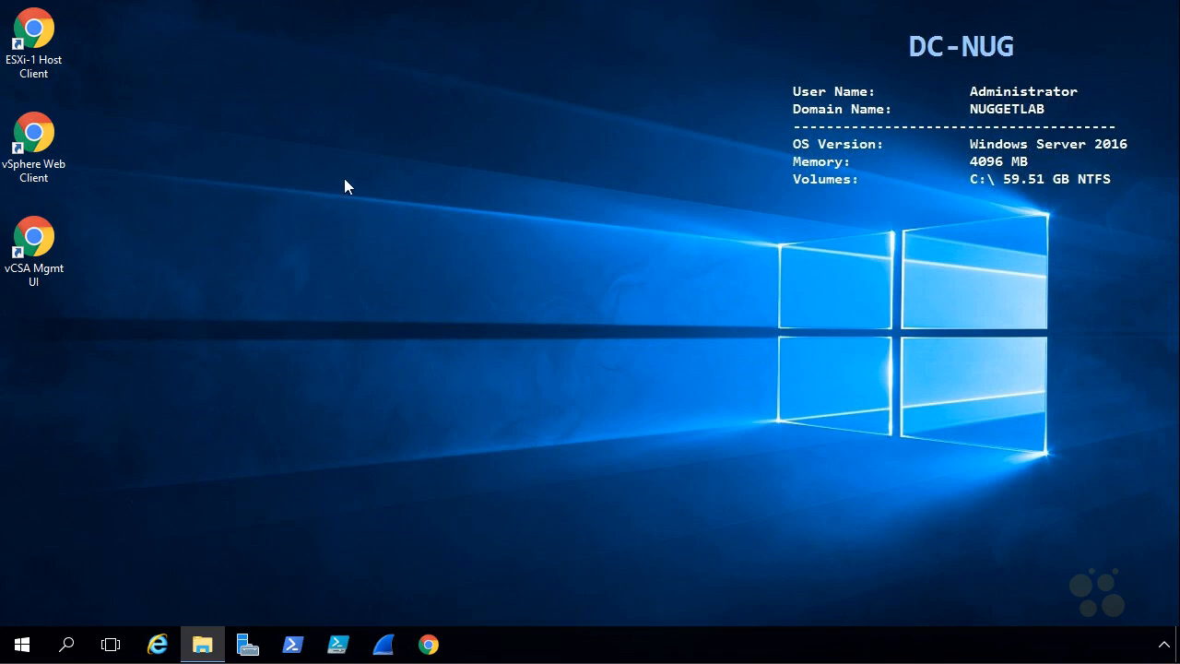
Open the vSphere Web Client from the desktop and log in with the vSphere administrator user name and account password
double_click(39, 136)
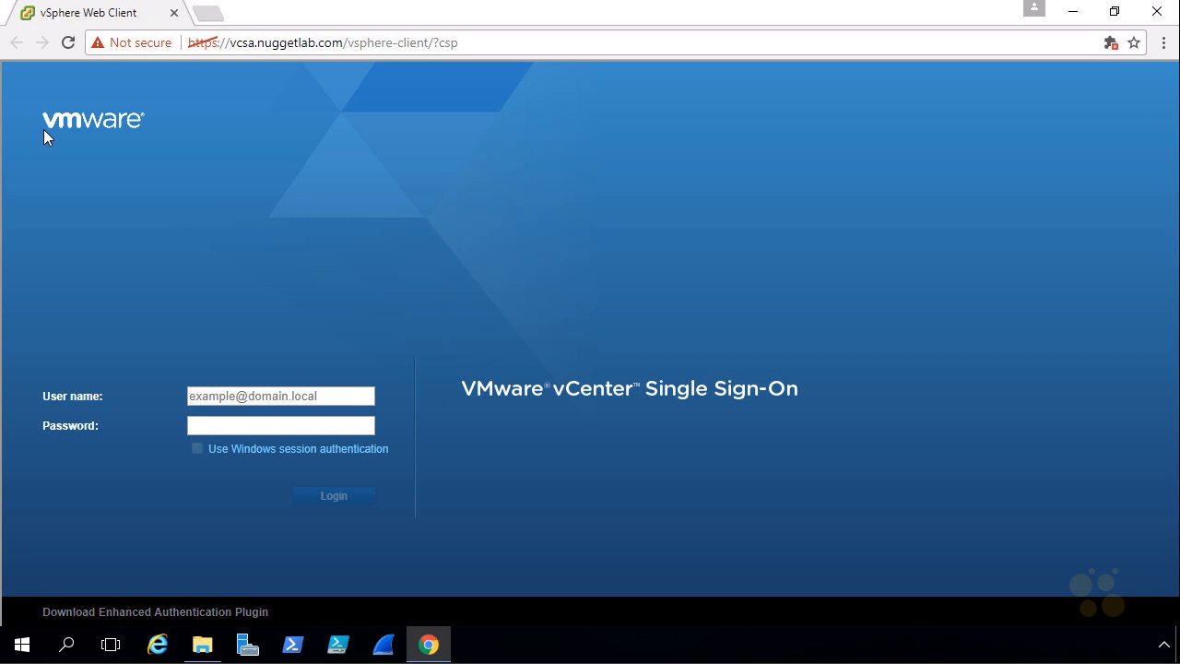
click(236, 394)
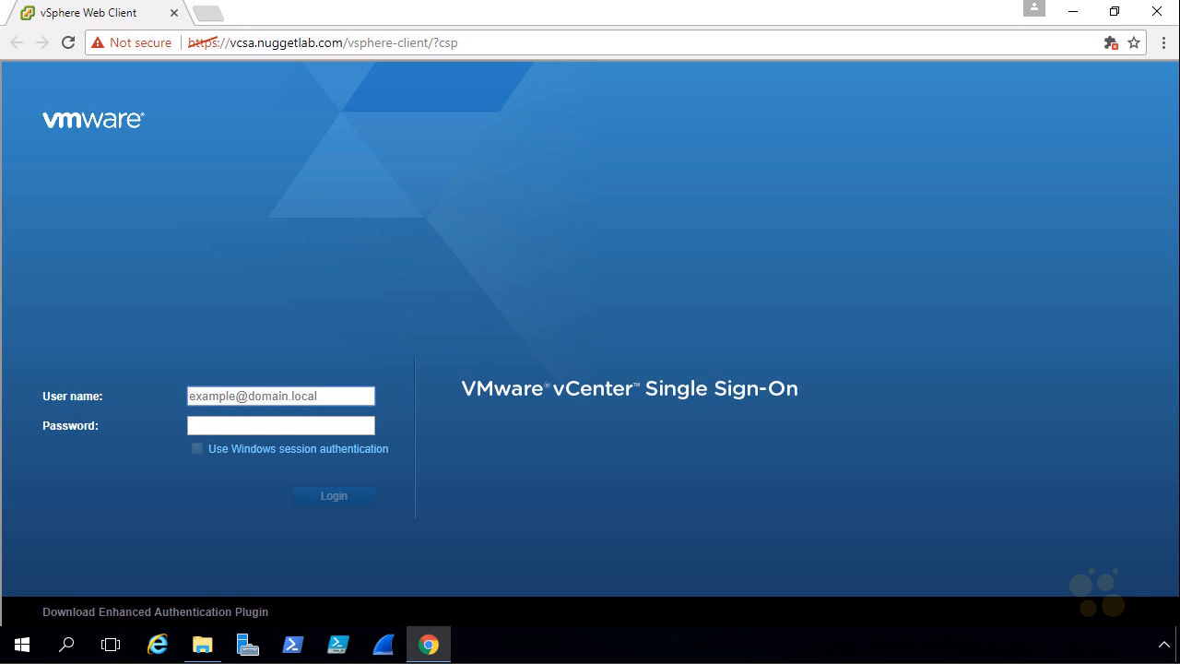
text(administrator@vsphere.local)
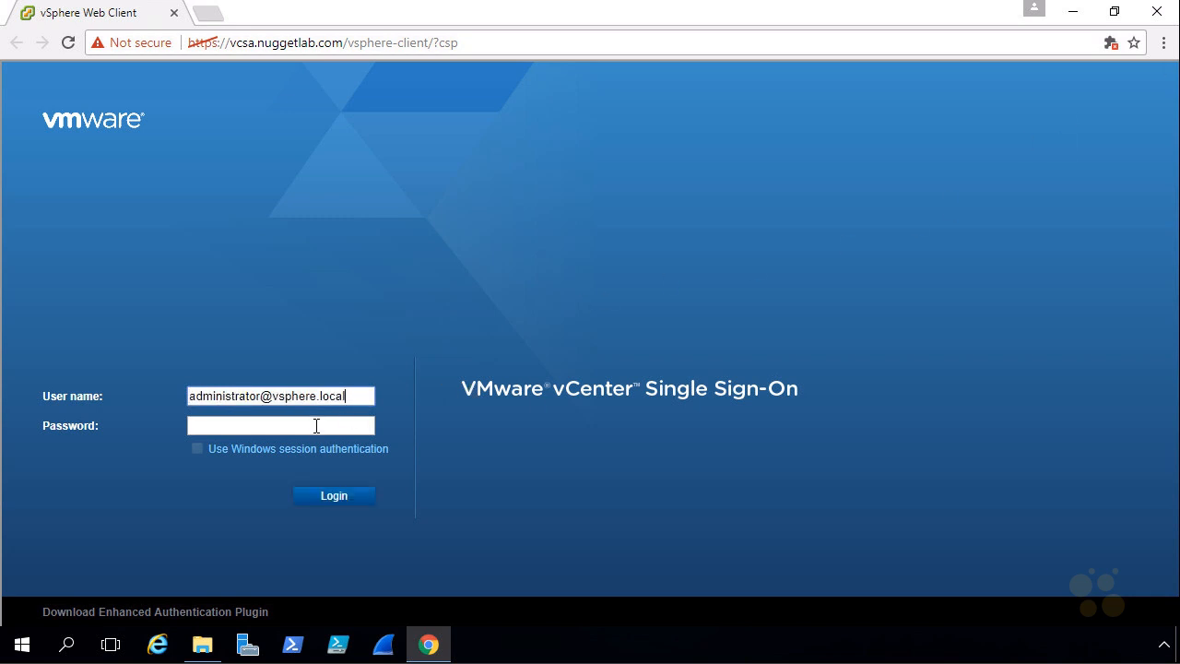
click(317, 426)
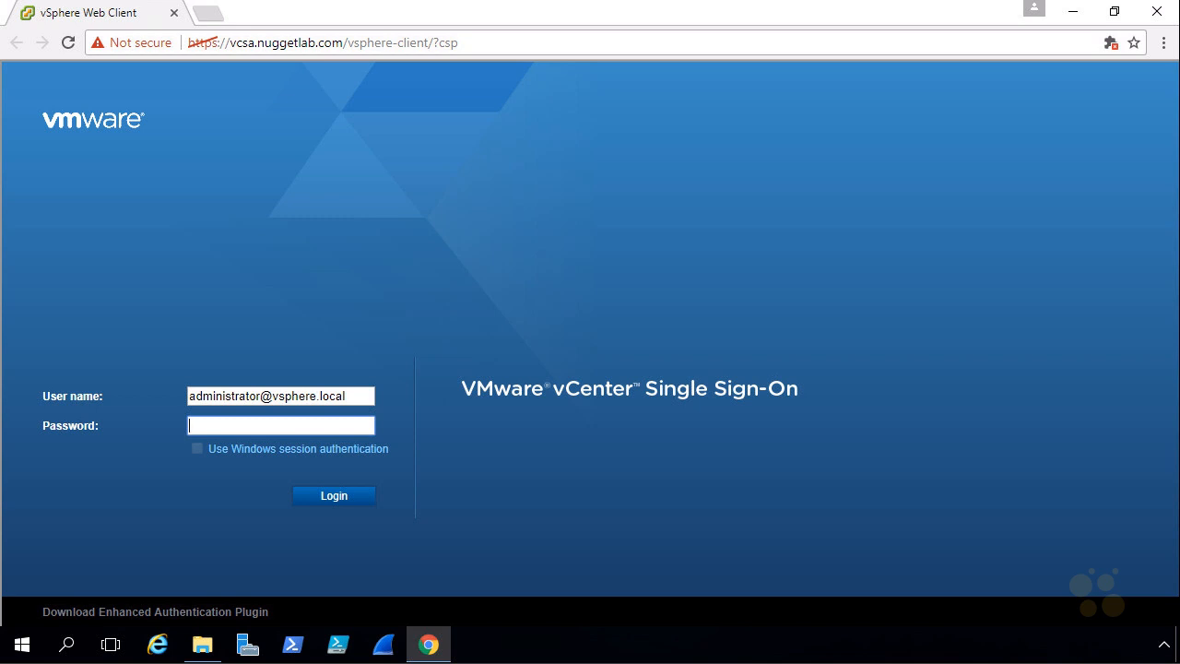
text(••••••••)
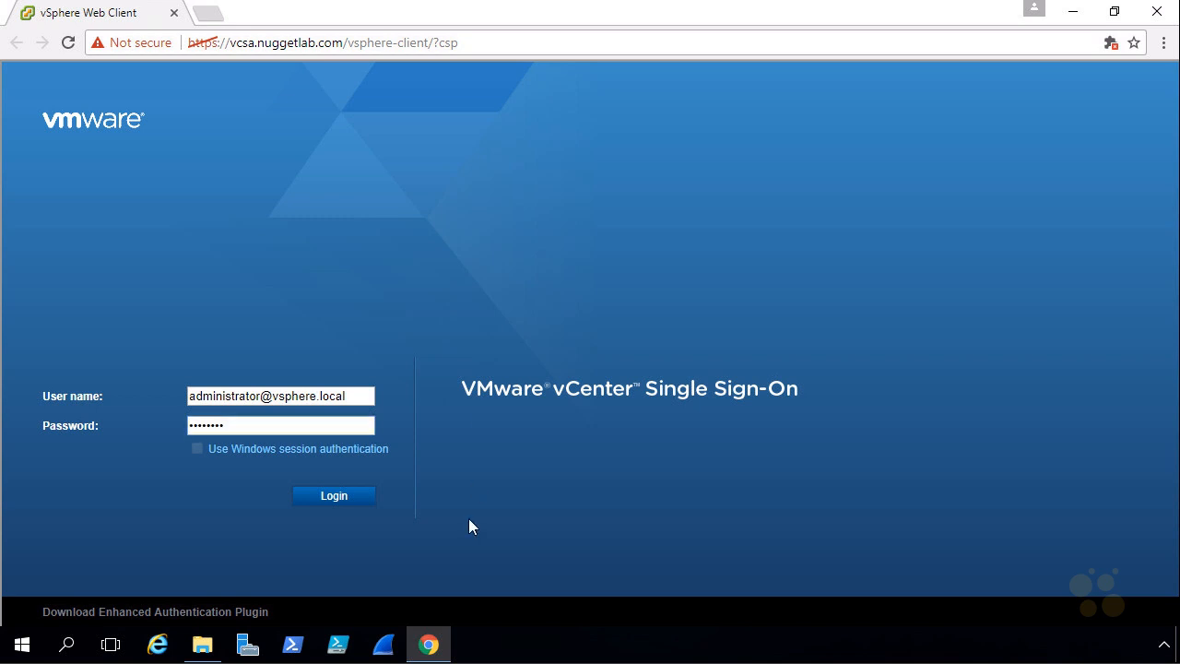
click(333, 497)
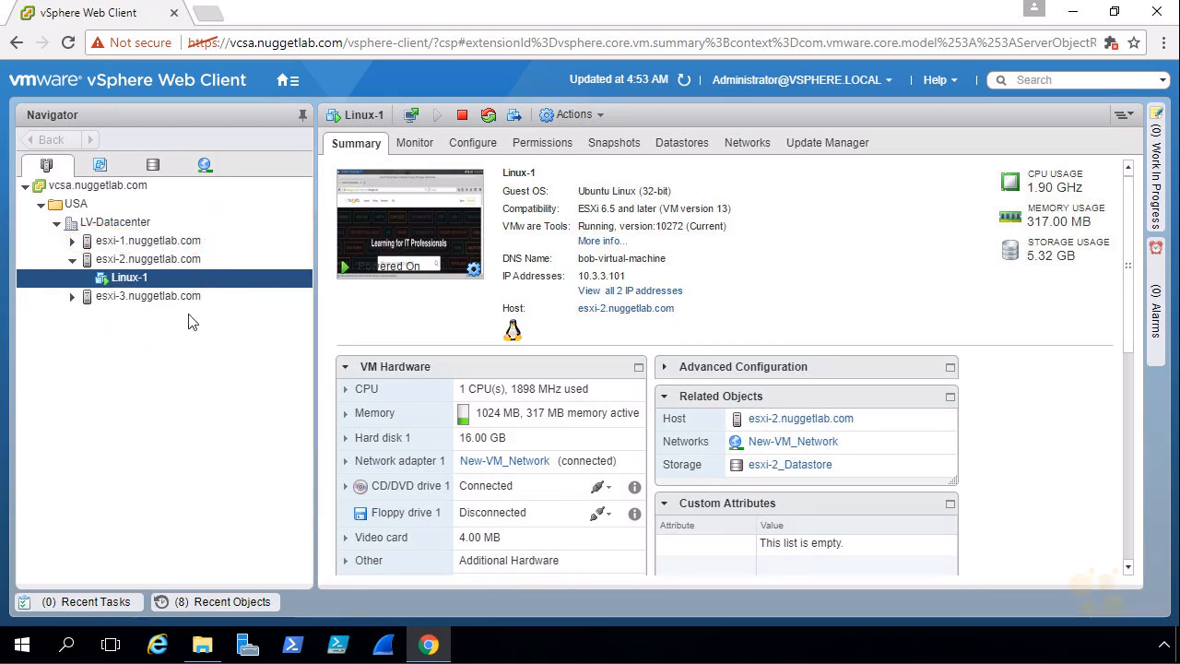
Display vSwitch0 on host esxi-1 and examine its Management Network address, VM Network port group and physical adapter
click(155, 244)
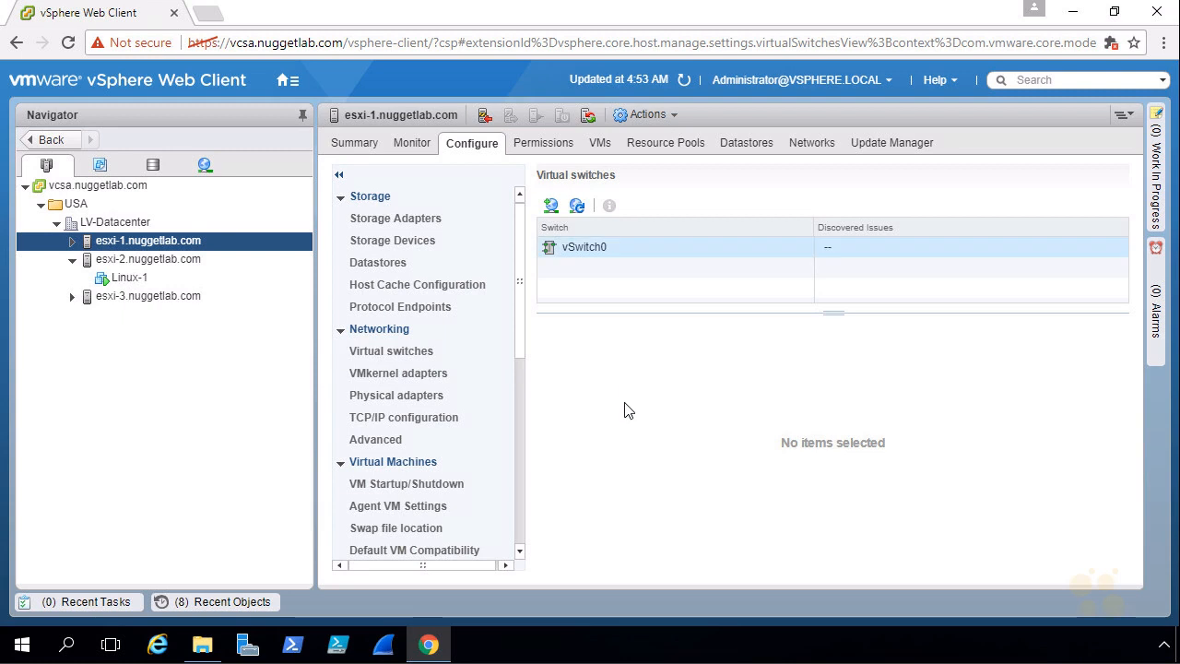
click(578, 246)
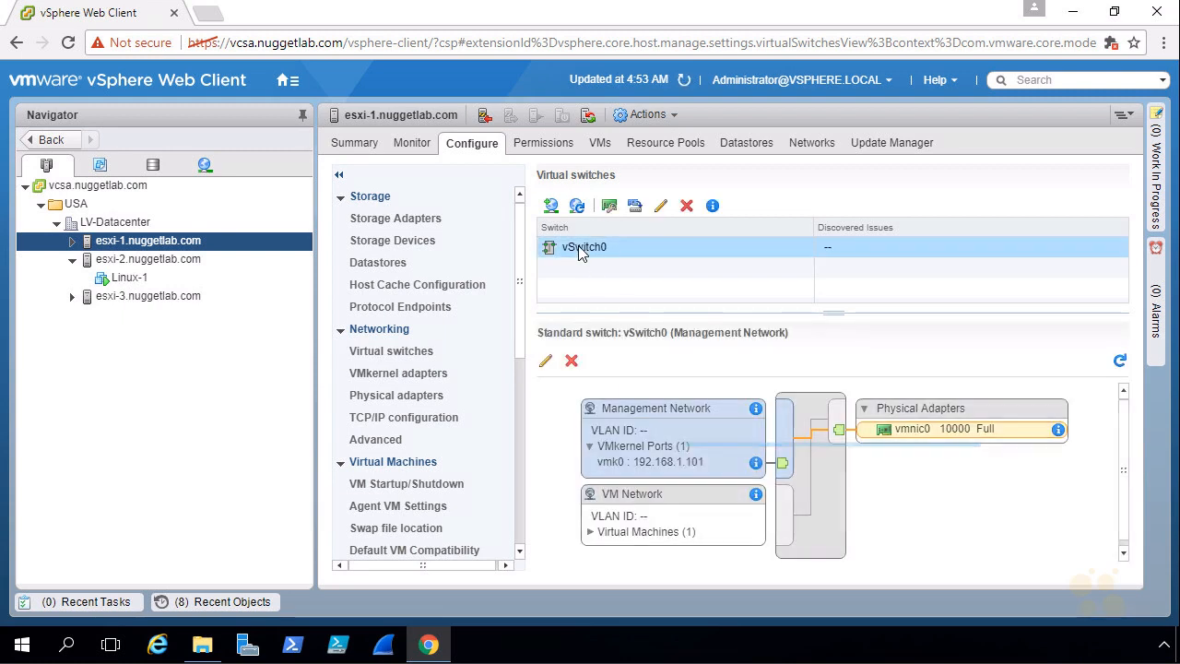
mouse_move(807, 340)
mouse_down()
mouse_move(546, 399)
mouse_move(1094, 485)
mouse_move(726, 335)
mouse_move(826, 367)
mouse_up()
drag(826, 347, 842, 344)
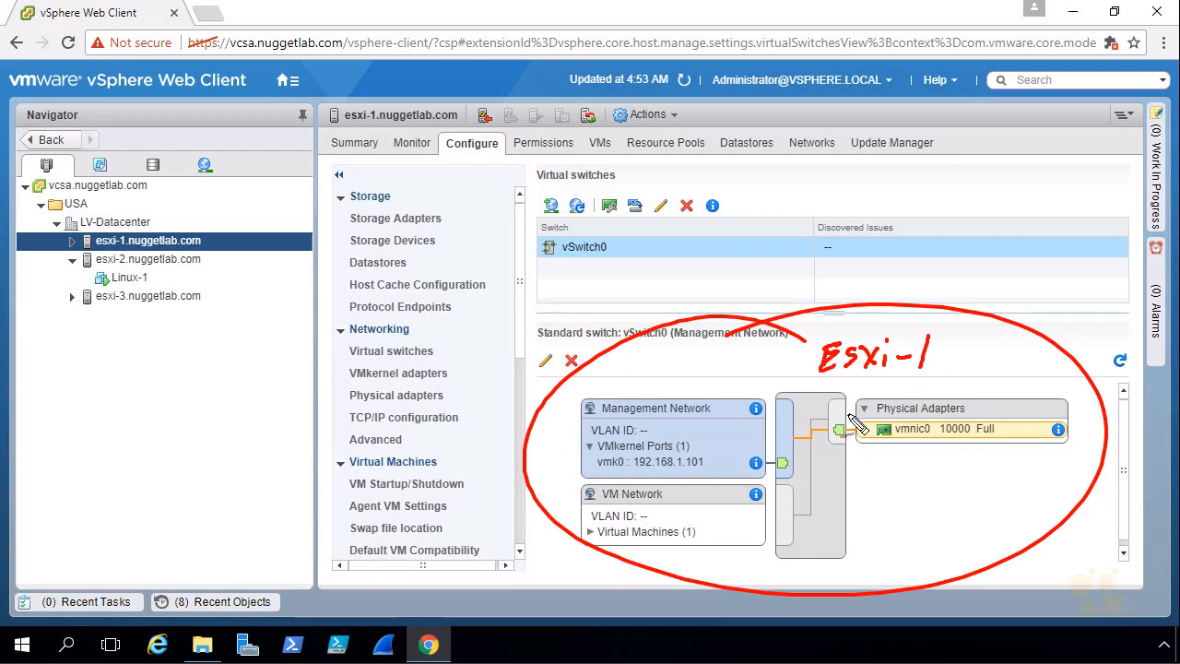
mouse_move(814, 579)
mouse_down()
mouse_move(828, 553)
mouse_move(817, 579)
mouse_up()
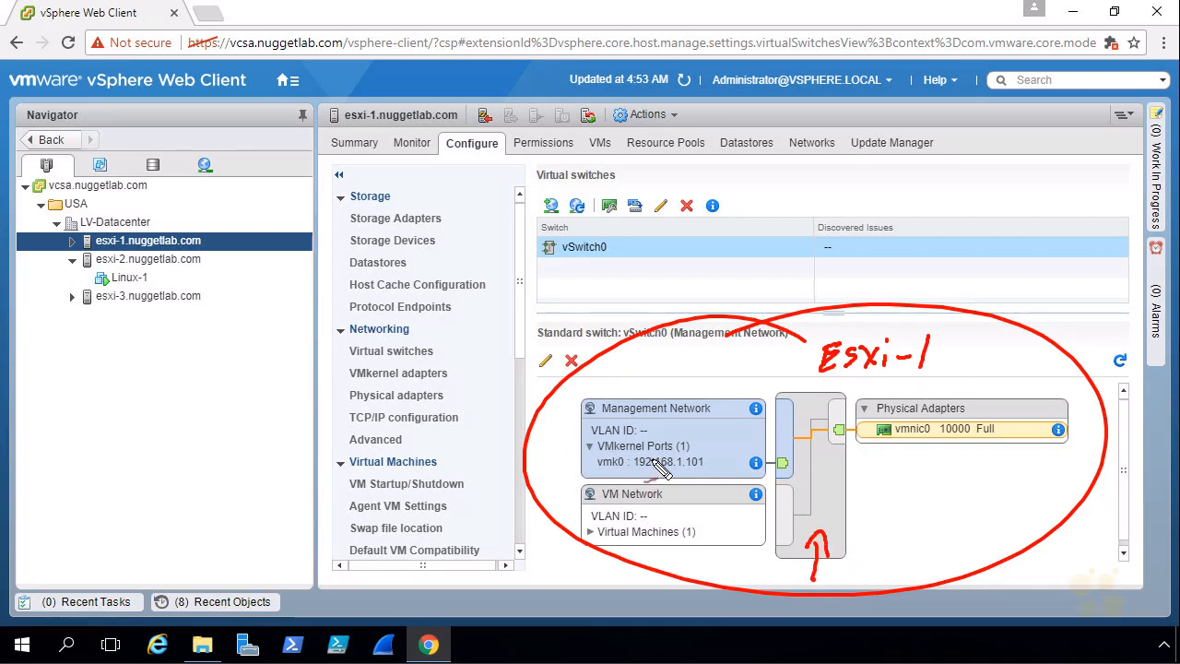
mouse_move(643, 334)
mouse_down()
mouse_move(656, 429)
mouse_move(671, 406)
mouse_up()
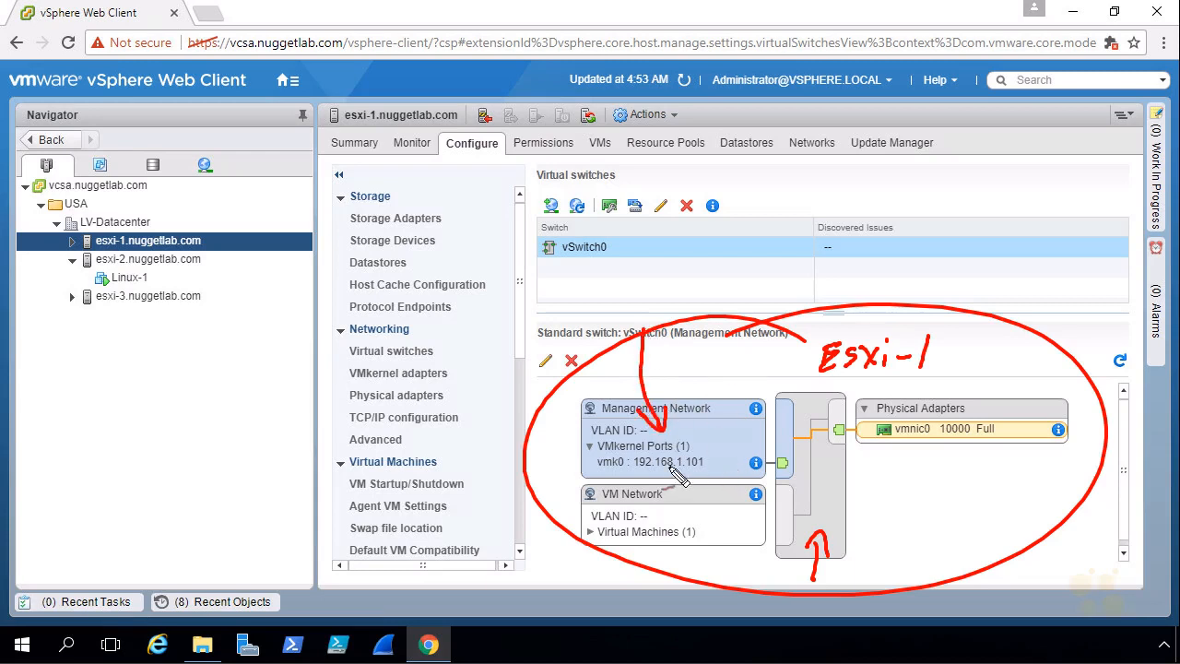
drag(636, 472, 704, 472)
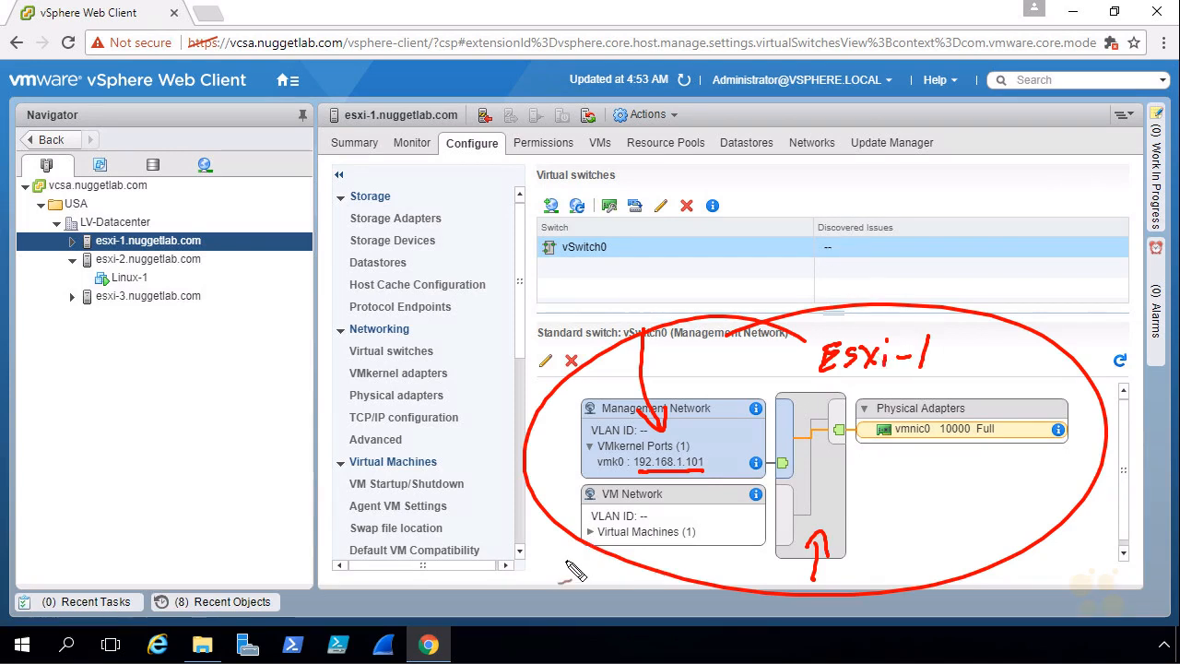
mouse_move(553, 574)
mouse_down()
mouse_move(587, 538)
mouse_move(581, 555)
mouse_up()
mouse_move(615, 513)
mouse_down()
mouse_move(668, 509)
mouse_move(595, 491)
mouse_move(638, 498)
mouse_up()
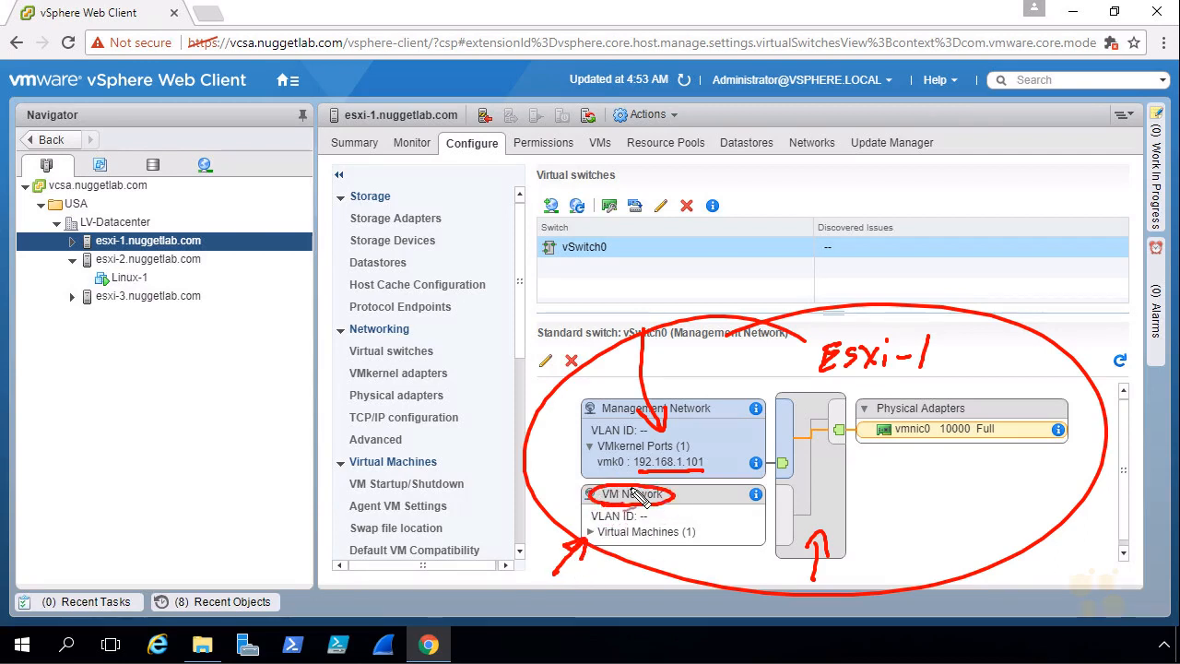
Expand the virtual machines under VM Network on vSwitch0 and examine that port group alongside Management Network
click(589, 534)
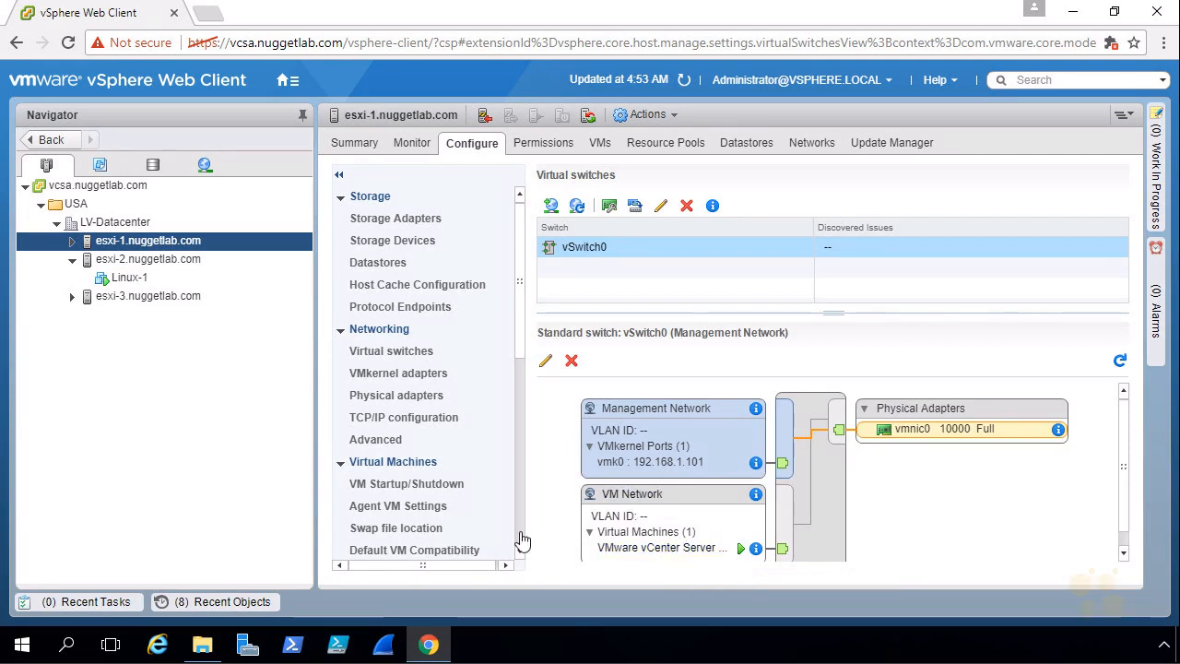
mouse_move(540, 523)
mouse_down()
mouse_move(569, 527)
mouse_move(557, 534)
mouse_up()
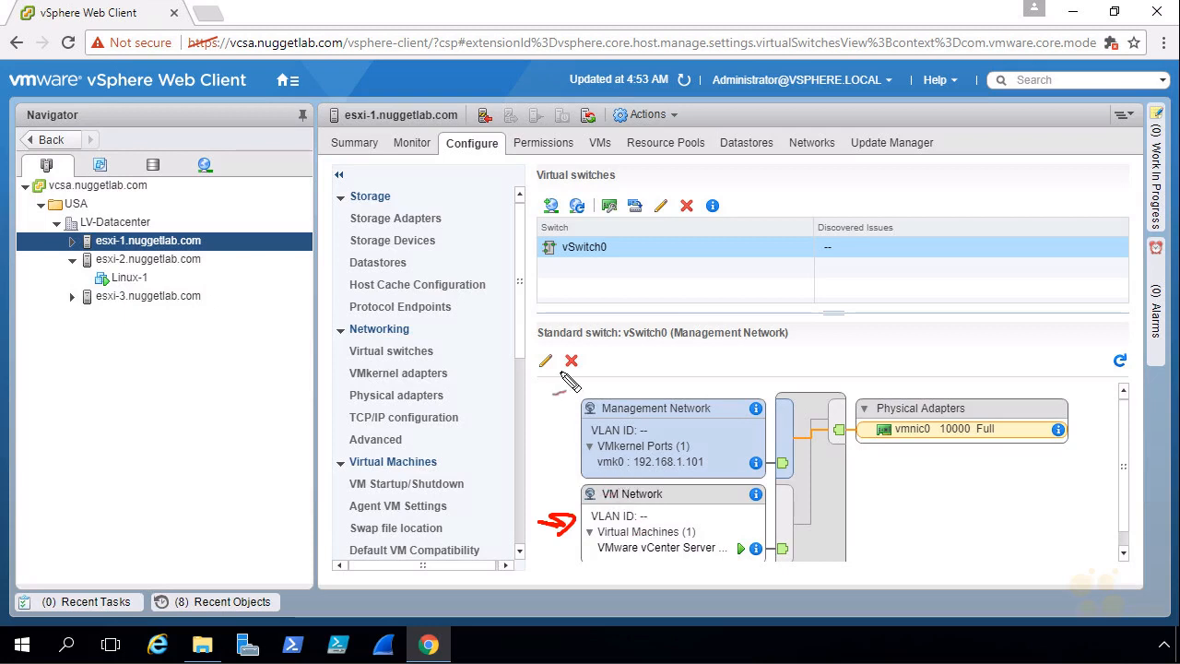
drag(605, 348, 645, 399)
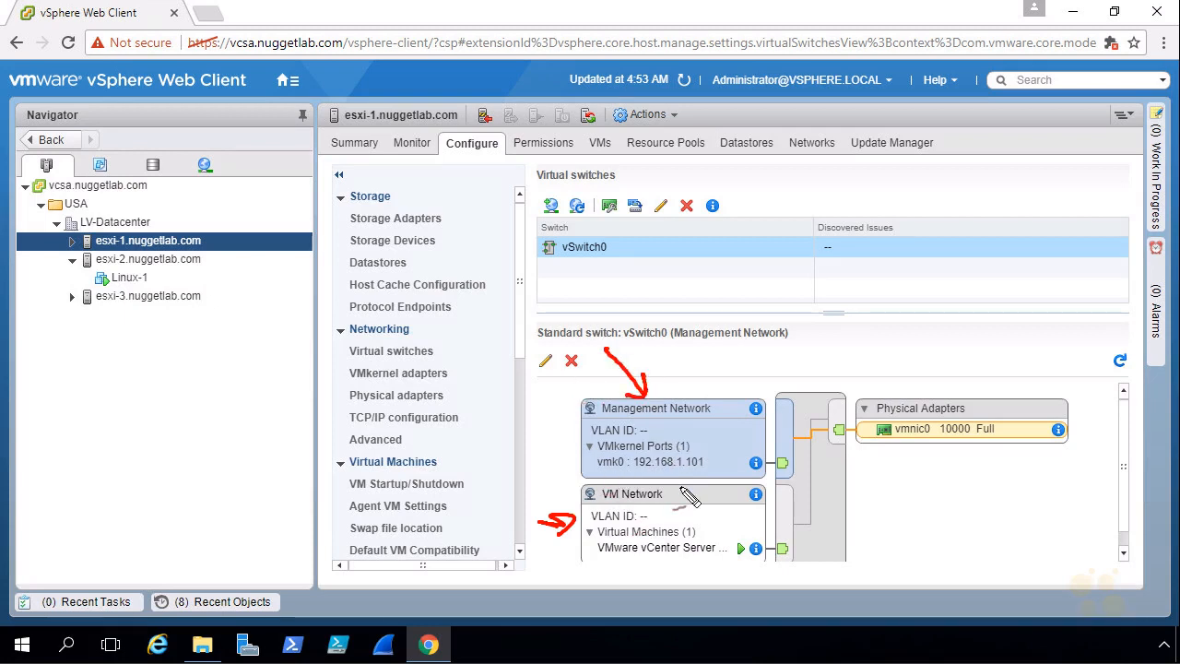
drag(745, 571, 756, 568)
mouse_move(769, 440)
mouse_down()
mouse_move(799, 440)
mouse_move(804, 544)
mouse_move(777, 535)
mouse_up()
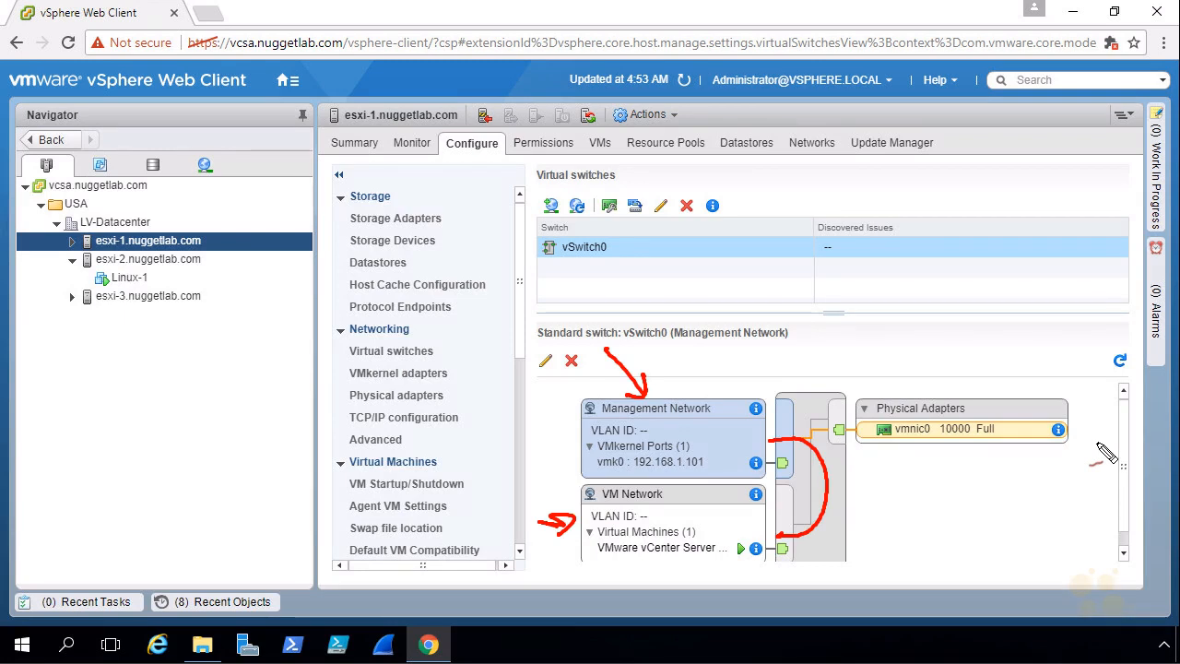
key(Escape)
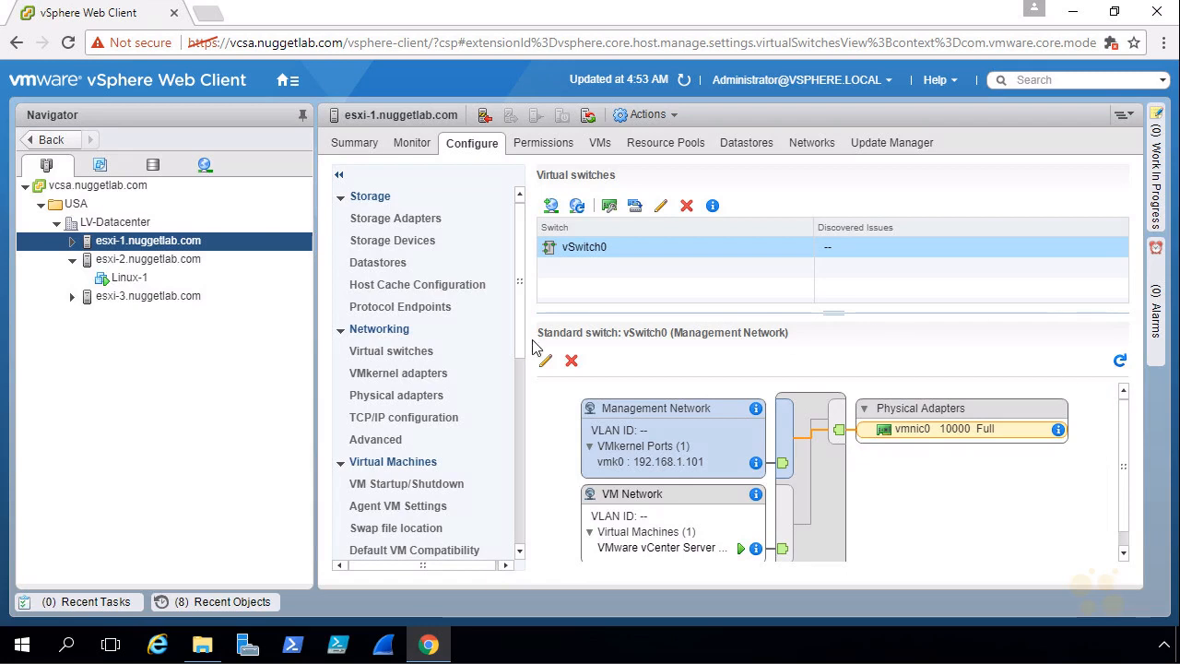
Select the Linux-1 virtual machine on esxi-2 and open its console in a separate window
click(129, 278)
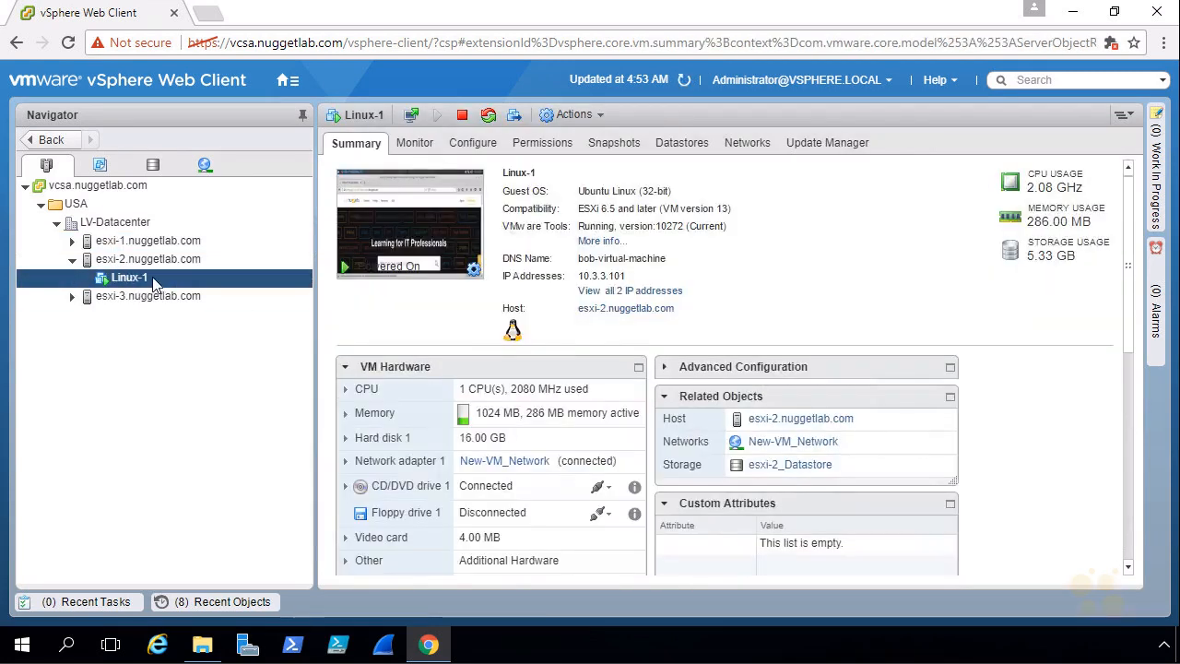
right_click(153, 279)
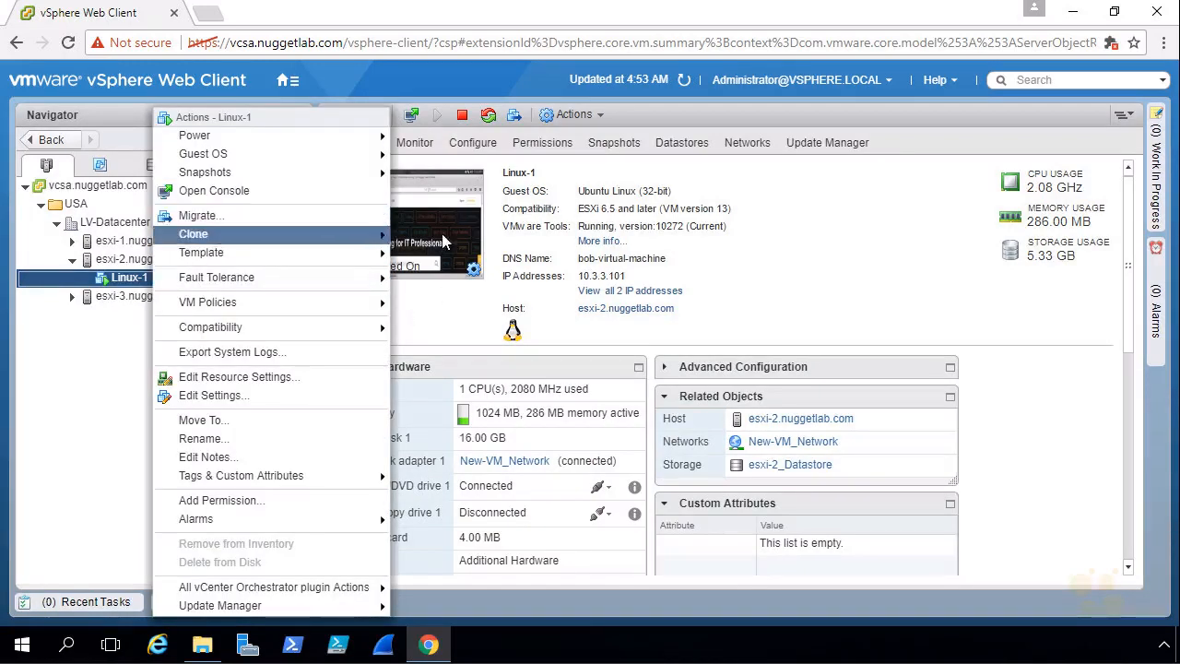
click(439, 316)
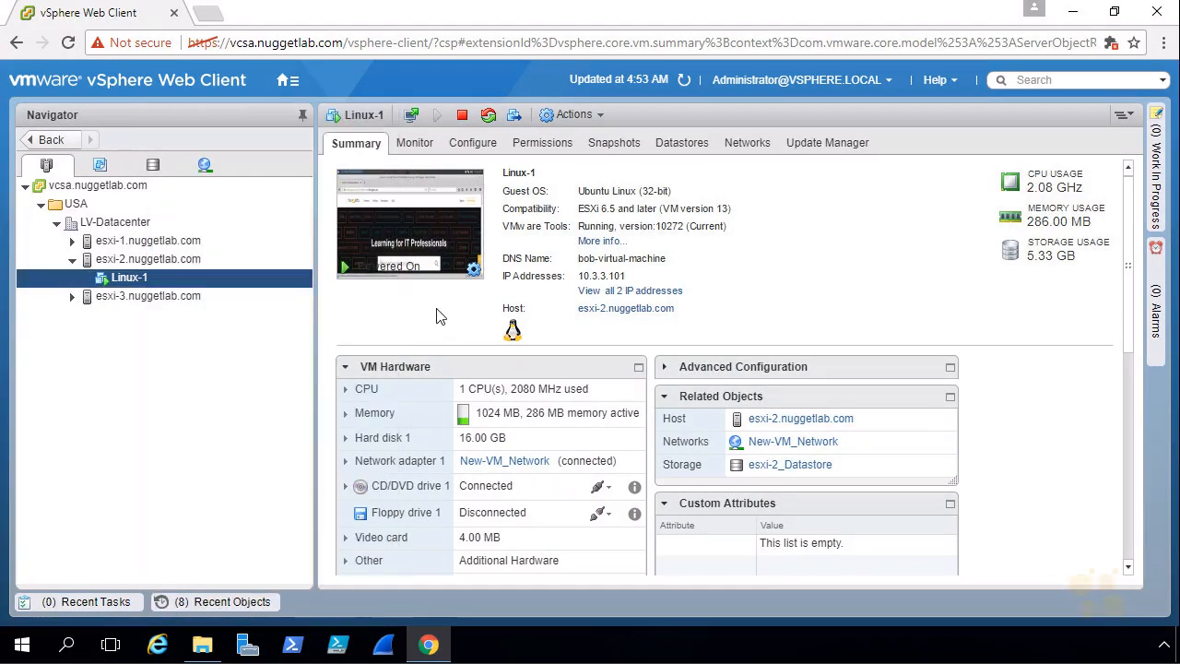
click(412, 121)
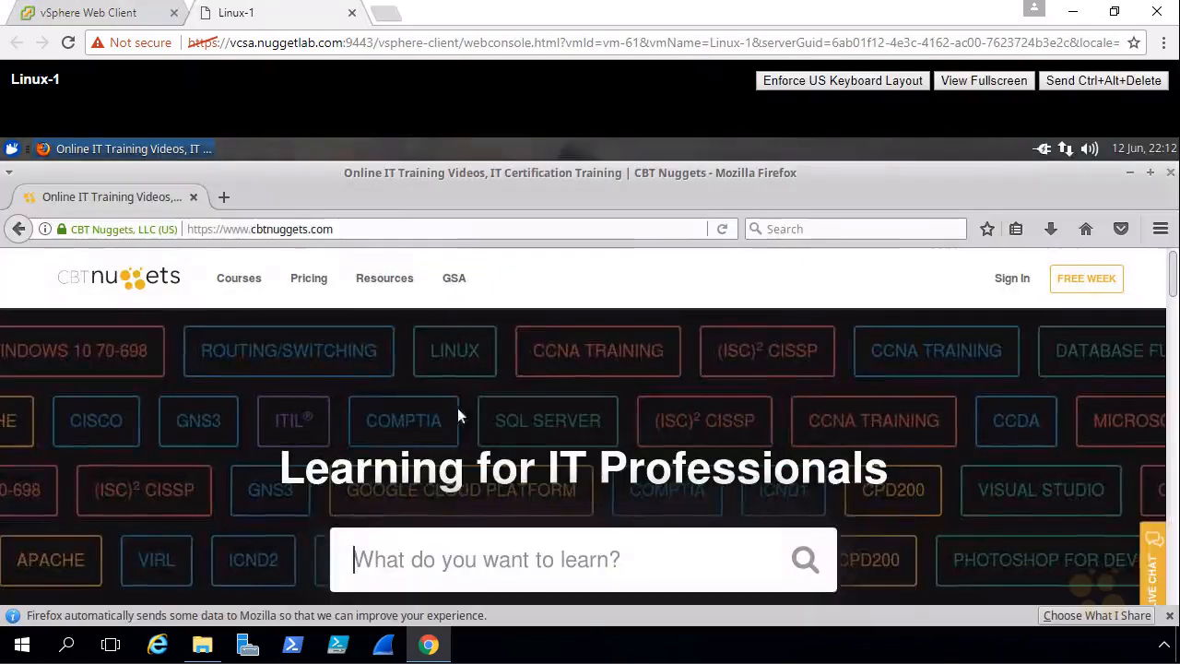